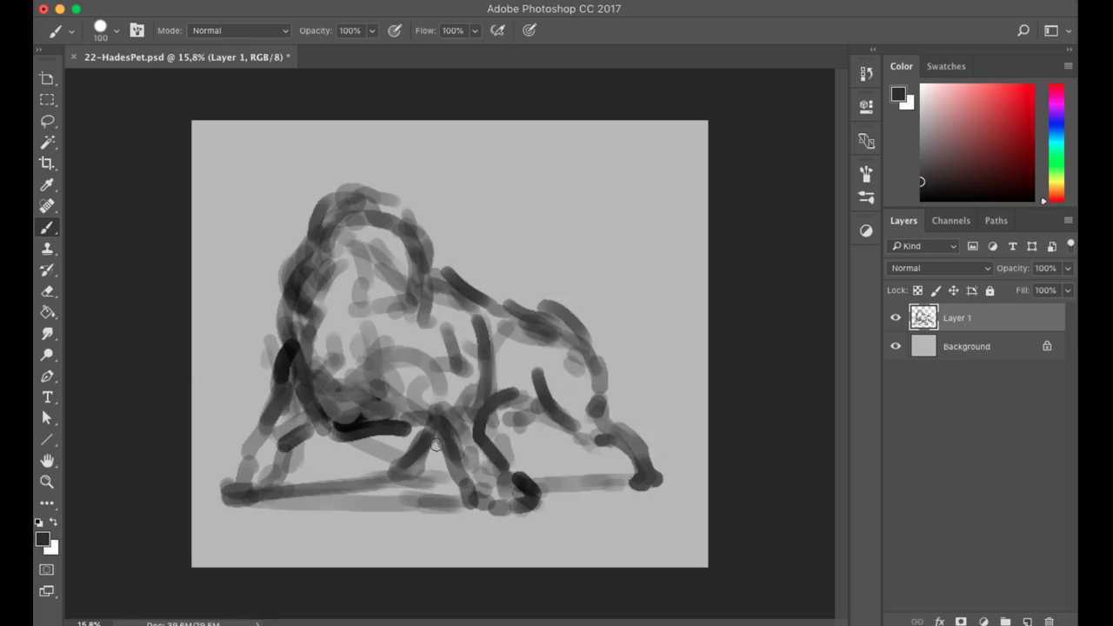
Repaint the creature's near front leg and paw with dark strokes and add dark strokes around the neck and shoulder.
left_click_drag(461, 395, 435, 474)
mouse_move(487, 439)
left_mouse_down()
mouse_move(521, 489)
mouse_move(444, 513)
left_mouse_up()
mouse_move(435, 418)
left_mouse_down()
mouse_move(396, 378)
mouse_move(431, 278)
left_mouse_up()
left_click_drag(259, 309, 295, 352)
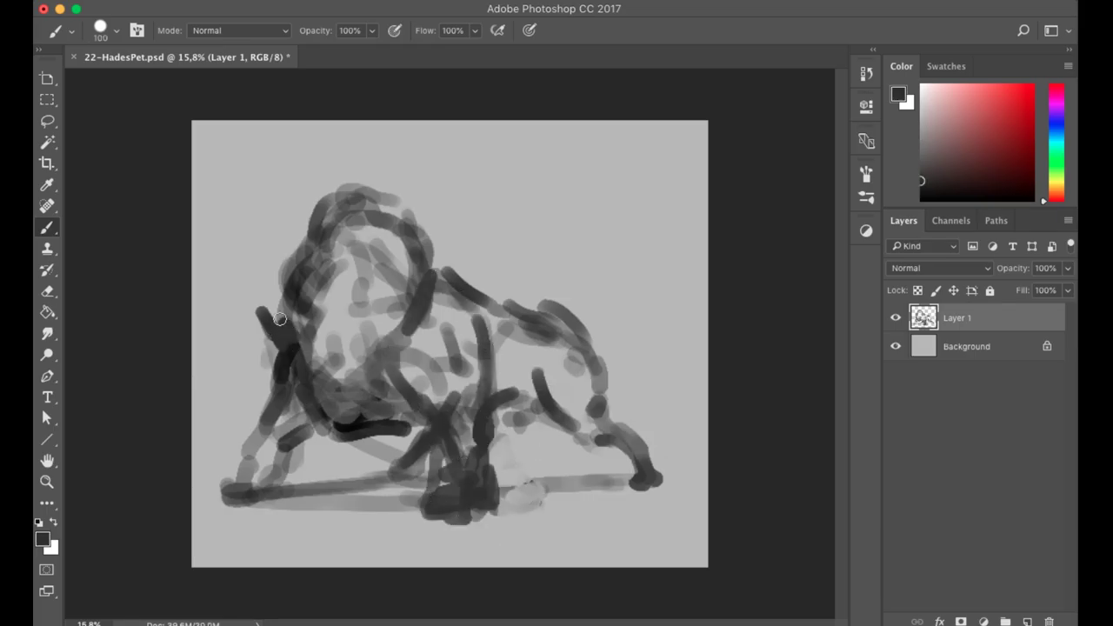
Strengthen the back and hip contours and extend the far front leg into a dark, spread paw.
left_click_drag(314, 204, 435, 321)
left_click_drag(426, 243, 509, 331)
left_click_drag(491, 291, 574, 361)
left_click_drag(539, 357, 557, 413)
left_click_drag(330, 409, 231, 487)
mouse_move(257, 442)
left_mouse_down()
mouse_move(244, 486)
mouse_move(296, 226)
left_mouse_up()
Block in a dark head mass above the chest using a 150 px brush and tones sampled from the sketch.
left_click(287, 287, "alt")
left_click_drag(347, 209, 487, 313)
key("]")
left_click(365, 244, "alt")
mouse_move(295, 260)
left_mouse_down()
mouse_move(280, 204)
mouse_move(382, 228)
left_mouse_up()
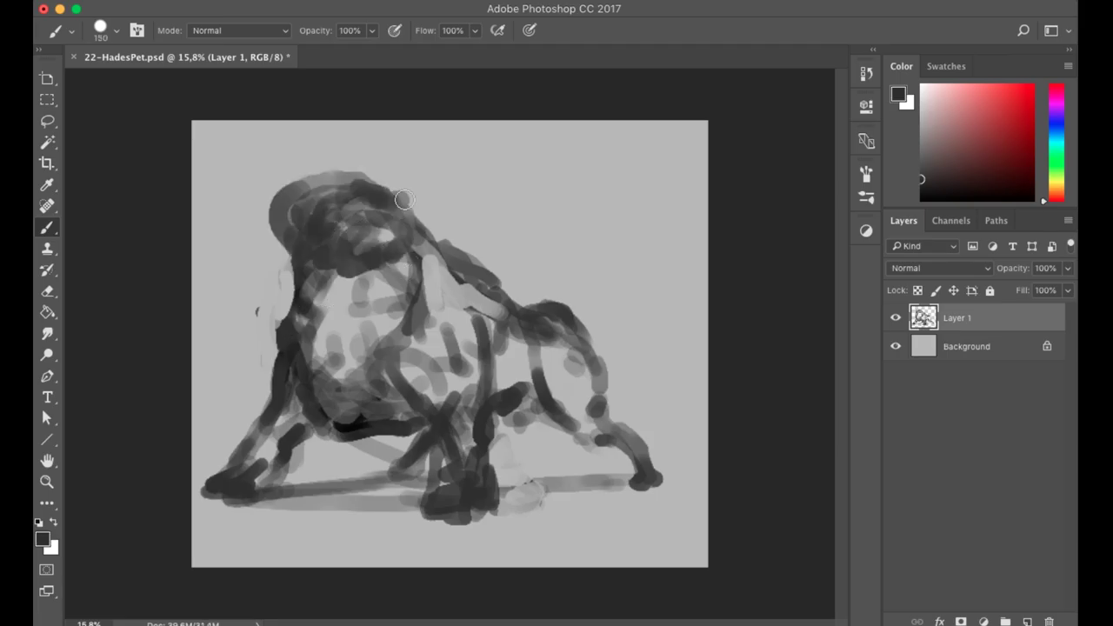
left_click_drag(322, 187, 439, 202)
Carve the head into a brow, cheek and open mouth with a smaller brush.
left_click(348, 217, "alt")
key("[")
left_click_drag(313, 209, 400, 278)
left_click_drag(391, 235, 409, 291)
mouse_move(339, 204)
left_mouse_down()
mouse_move(281, 218)
mouse_move(326, 266)
left_mouse_up()
Trim the head's silhouette with sampled tones and define the dark round mouth beneath the swept-back horn.
left_click(357, 187, "alt")
mouse_move(305, 209)
left_mouse_down()
mouse_move(378, 252)
mouse_move(322, 269)
mouse_move(330, 282)
left_mouse_up()
left_click(261, 209, "alt")
left_click_drag(291, 227, 279, 195)
mouse_move(330, 227)
left_mouse_down()
mouse_move(383, 252)
mouse_move(387, 283)
left_mouse_up()
left_click(373, 209, "alt")
mouse_move(308, 200)
left_mouse_down()
mouse_move(288, 220)
mouse_move(282, 199)
mouse_move(313, 176)
mouse_move(357, 190)
mouse_move(391, 296)
left_mouse_up()
Paint mid-gray strokes along the jaw below the mouth, starting with a 60 px brush.
key("[")
key("[")
key("[")
left_click(337, 171, "alt")
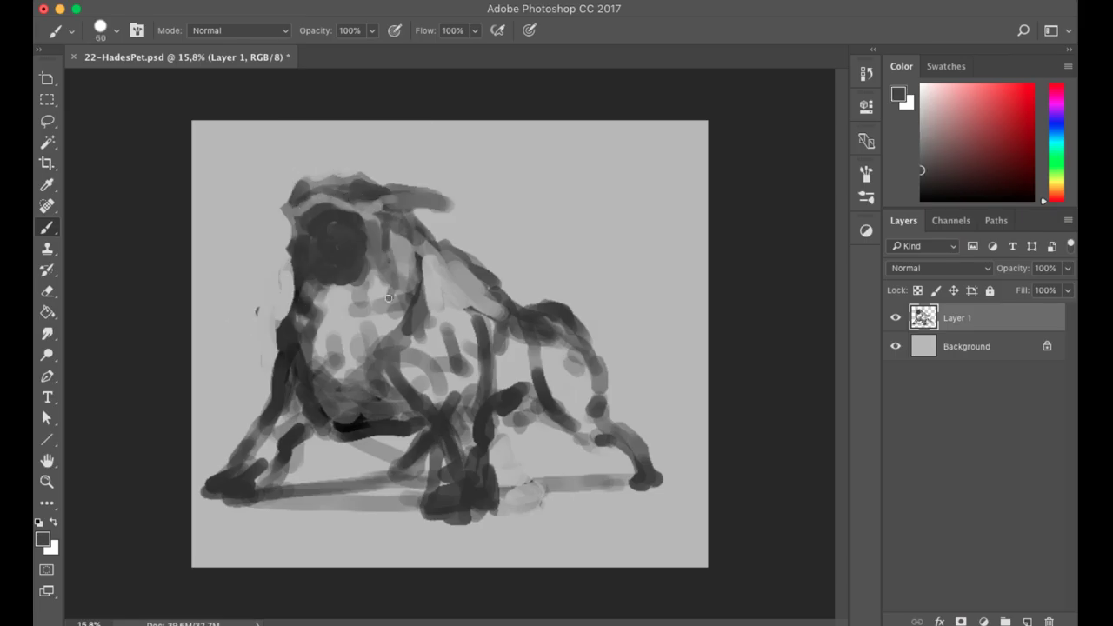
mouse_move(326, 304)
left_mouse_down()
mouse_move(422, 243)
mouse_move(334, 284)
left_mouse_up()
key("]")
left_click(374, 261, "alt")
left_click(345, 247, "alt")
Add tonal variation inside the mouth and around its rim with sampled grays, reducing the brush to 45 px.
key("[")
key("[")
left_click(291, 249, "alt")
mouse_move(352, 233)
left_mouse_down()
mouse_move(292, 278)
mouse_move(304, 294)
mouse_move(297, 280)
mouse_move(352, 271)
left_mouse_up()
left_click(352, 252, "alt")
key("[")
key("[")
left_click(371, 223, "alt")
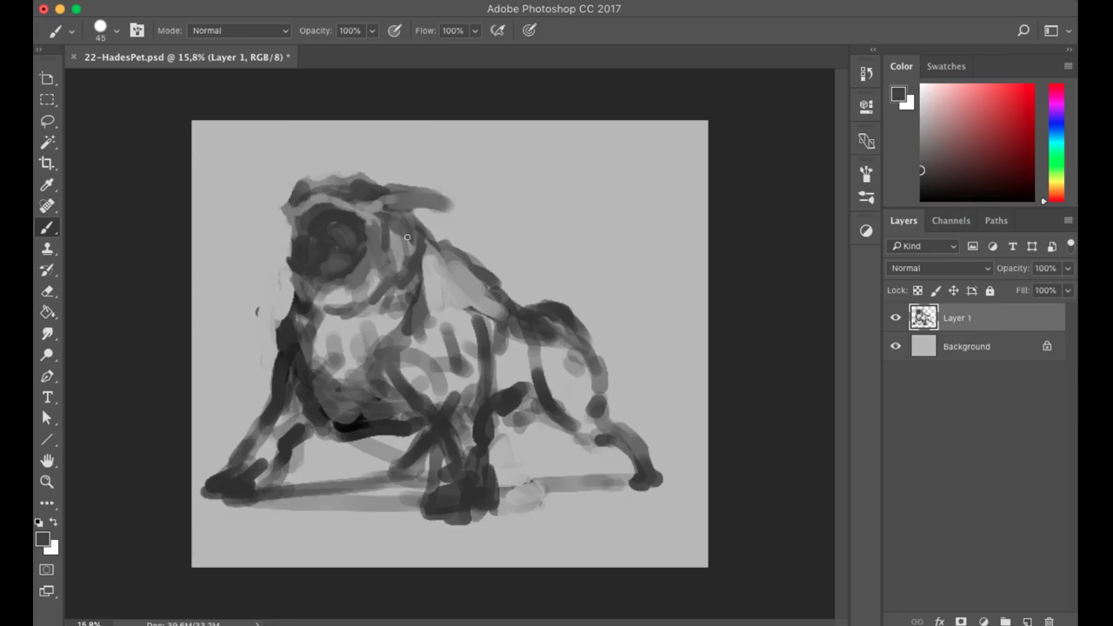
Paint the shoulder and chest strokes, clean up the far front leg and darken the belly line.
mouse_move(430, 275)
left_mouse_down()
mouse_move(505, 301)
mouse_move(513, 391)
left_mouse_up()
left_click(530, 423, "alt")
mouse_move(423, 461)
left_mouse_down()
mouse_move(300, 439)
mouse_move(282, 474)
left_mouse_up()
left_click(296, 368, "alt")
key("]")
mouse_move(296, 368)
left_mouse_down()
mouse_move(339, 306)
mouse_move(380, 408)
mouse_move(418, 452)
mouse_move(433, 522)
mouse_move(496, 459)
left_mouse_up()
Rebuild the near front leg as a thick dark limb stepping forward, enlarging the brush to 125 px.
left_click(432, 474, "alt")
key("]")
left_click(456, 511, "alt")
key("]")
mouse_move(409, 347)
left_mouse_down()
mouse_move(461, 409)
mouse_move(473, 469)
mouse_move(530, 505)
left_mouse_up()
left_click(500, 452, "alt")
left_click(485, 430, "alt")
left_click_drag(423, 510, 383, 526)
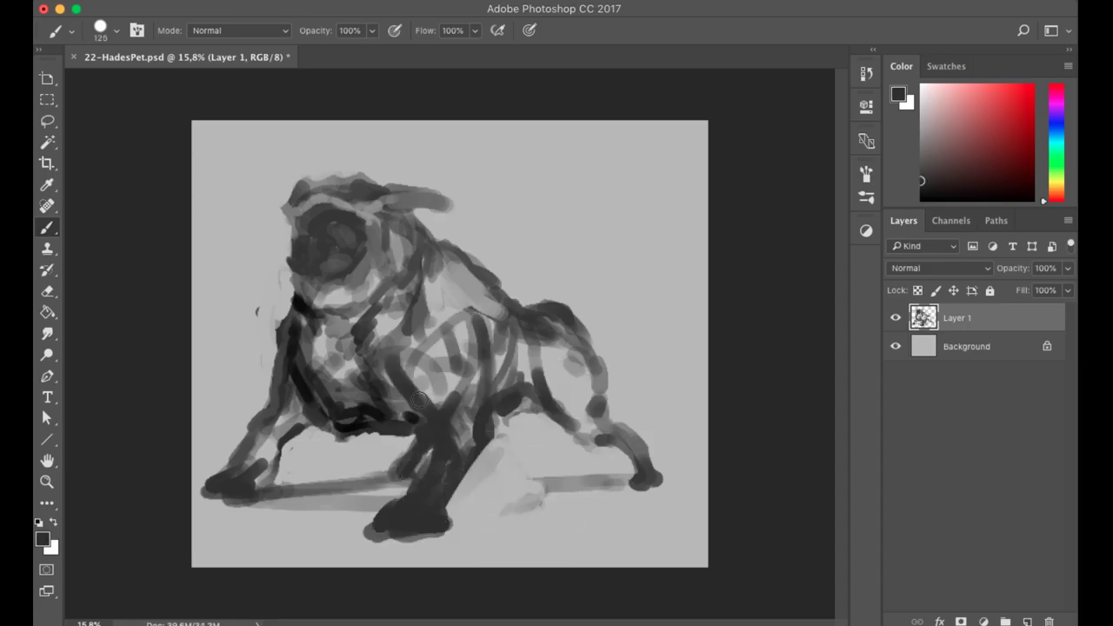
left_click_drag(426, 348, 439, 470)
Darken the hind leg, haunch and back contours with a smaller brush, bringing the line over the shoulder.
left_click(409, 472, "alt")
left_click(409, 472, "alt")
key("[")
key("[")
mouse_move(522, 426)
left_mouse_down()
mouse_move(631, 435)
mouse_move(657, 478)
left_mouse_up()
left_click_drag(569, 326, 600, 417)
mouse_move(552, 374)
left_mouse_down()
mouse_move(452, 252)
mouse_move(417, 317)
left_mouse_up()
Refine the mouth's rim with a 45 px brush and sharpen the horn with sampled grays.
left_click_drag(313, 268, 344, 226)
key("[")
key("[")
key("[")
left_click(322, 268, "alt")
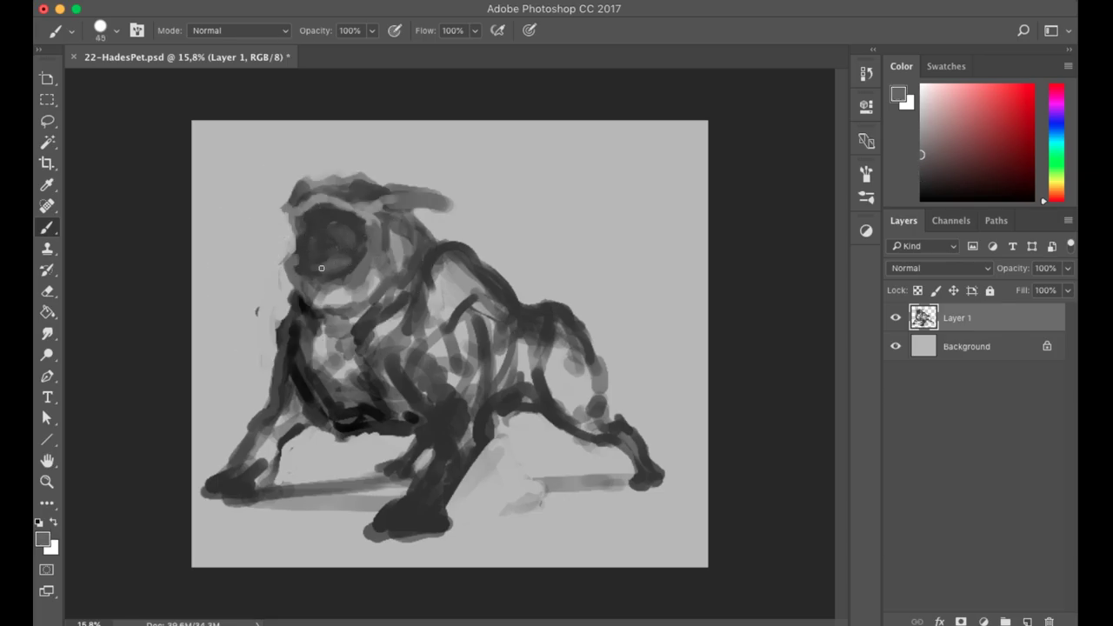
left_click(387, 200, "alt")
mouse_move(452, 201)
left_mouse_down()
mouse_move(333, 175)
mouse_move(395, 225)
mouse_move(362, 178)
mouse_move(357, 218)
mouse_move(315, 195)
mouse_move(409, 225)
mouse_move(415, 214)
mouse_move(425, 258)
mouse_move(316, 299)
mouse_move(330, 301)
mouse_move(313, 316)
mouse_move(362, 412)
mouse_move(352, 363)
mouse_move(435, 445)
mouse_move(429, 387)
mouse_move(439, 521)
left_mouse_up()
Sample tones from the head, neck and chest to add smaller shading strokes there.
left_click(323, 183, "alt")
key("[")
left_click(411, 211, "alt")
left_click(313, 300, "alt")
left_click(315, 397, "alt")
key("]")
Shape the far front leg and its paw with a larger brush and sampled dark tones.
key("]")
left_click(248, 447, "alt")
key("]")
left_click_drag(261, 470, 304, 422)
left_click_drag(277, 339, 271, 408)
mouse_move(254, 452)
left_mouse_down()
mouse_move(240, 479)
mouse_move(207, 497)
left_mouse_up()
Define the near front paw and leg, and clean up the inner limb behind it.
left_click_drag(430, 532, 382, 526)
left_click_drag(448, 513, 439, 434)
left_click_drag(396, 474, 383, 452)
left_click(452, 435, "alt")
Flip the sketch horizontally and add strokes to the chest, neck and upper back.
key("h")
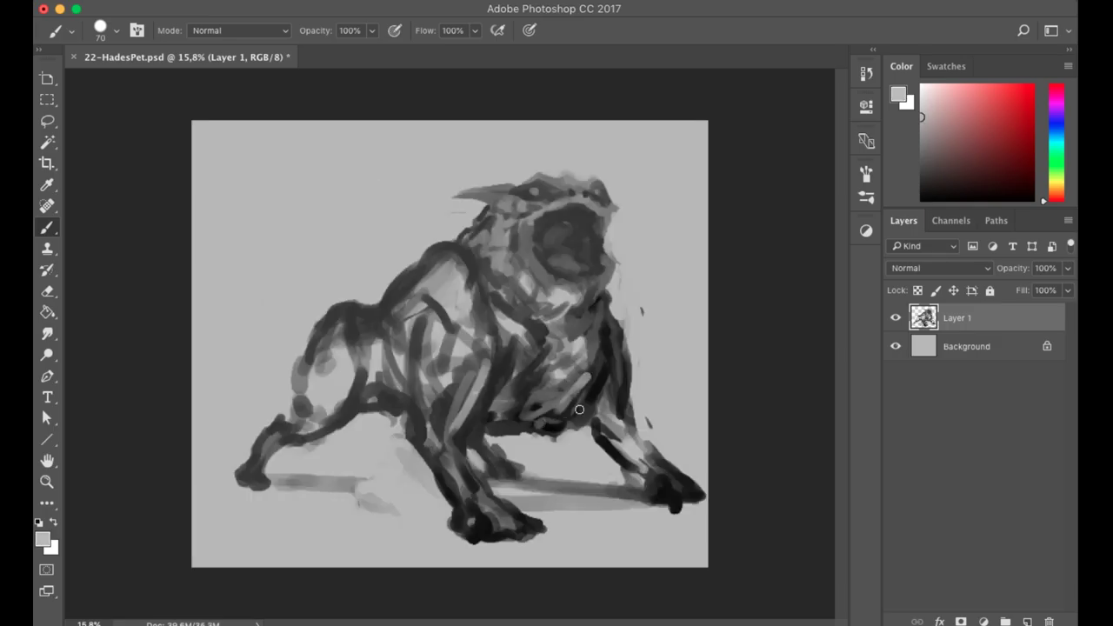
left_click_drag(579, 409, 596, 356)
left_click_drag(496, 233, 504, 291)
left_click_drag(473, 252, 527, 296)
left_click_drag(461, 224, 409, 287)
Clean up the flank, inner limb and hind leg, shade the haunch and extend the near front paw.
left_click_drag(358, 374, 383, 304)
left_click_drag(504, 439, 487, 465)
left_click_drag(254, 480, 235, 489)
left_click(256, 438, "alt")
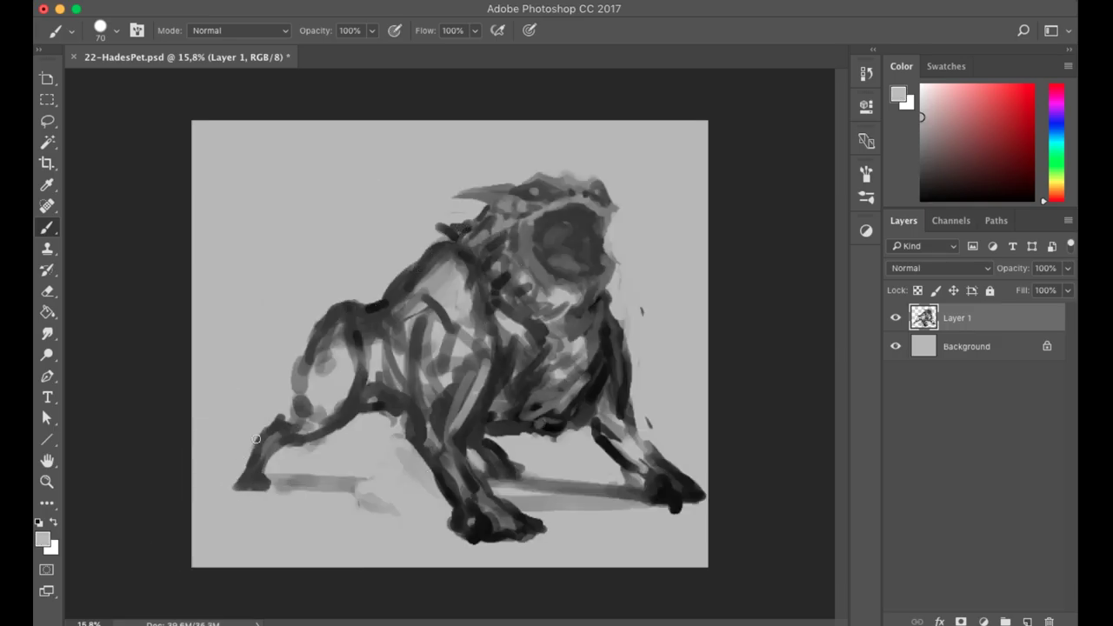
left_click_drag(256, 438, 287, 417)
left_click_drag(320, 333, 344, 409)
left_click(487, 526, "alt")
left_click_drag(509, 515, 561, 531)
Move the creature layer about 1.91 cm left and 0.35 cm up with Free Transform.
key("ctrl+t")
left_click_drag(550, 341, 521, 335)
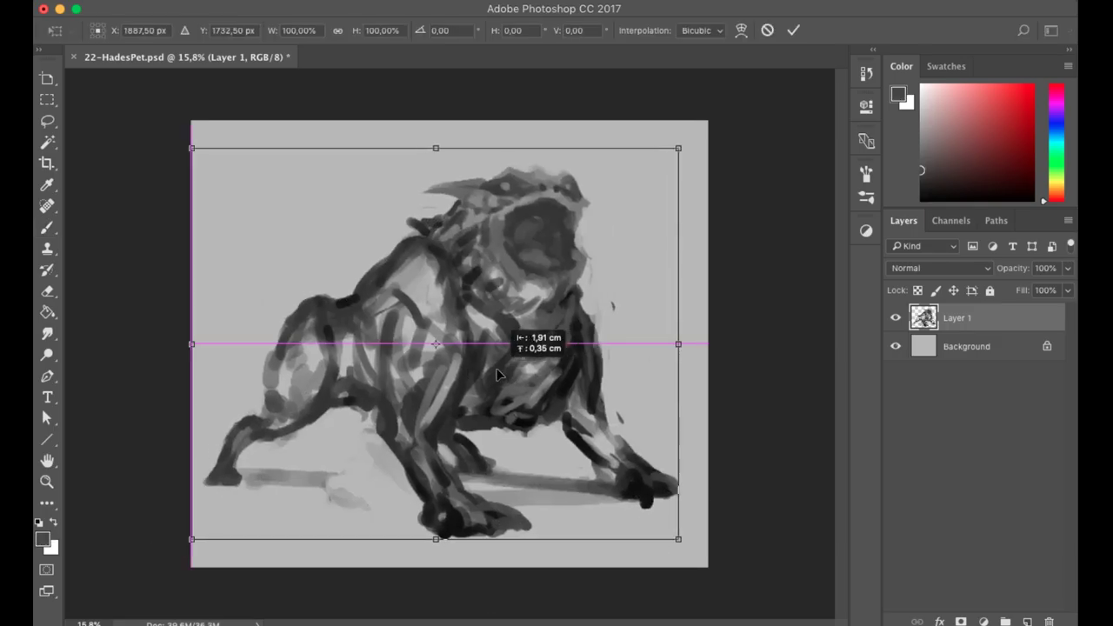
key("Return")
Add dark accents to the mouth, neck and flank using a 60 px brush and sampled tones.
key("bracketleft")
left_click(571, 257, "alt")
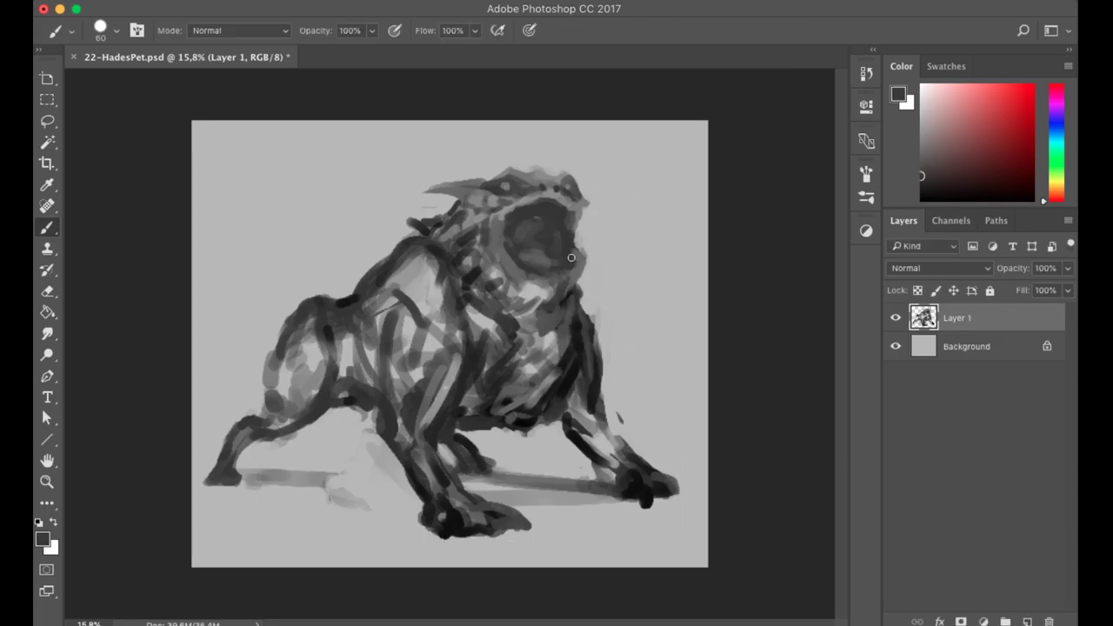
left_click(503, 228, "alt")
mouse_move(501, 217)
left_mouse_down()
mouse_move(461, 224)
mouse_move(482, 254)
left_mouse_up()
mouse_move(513, 266)
left_mouse_down()
mouse_move(495, 331)
mouse_move(469, 337)
left_mouse_up()
left_click_drag(392, 282, 359, 384)
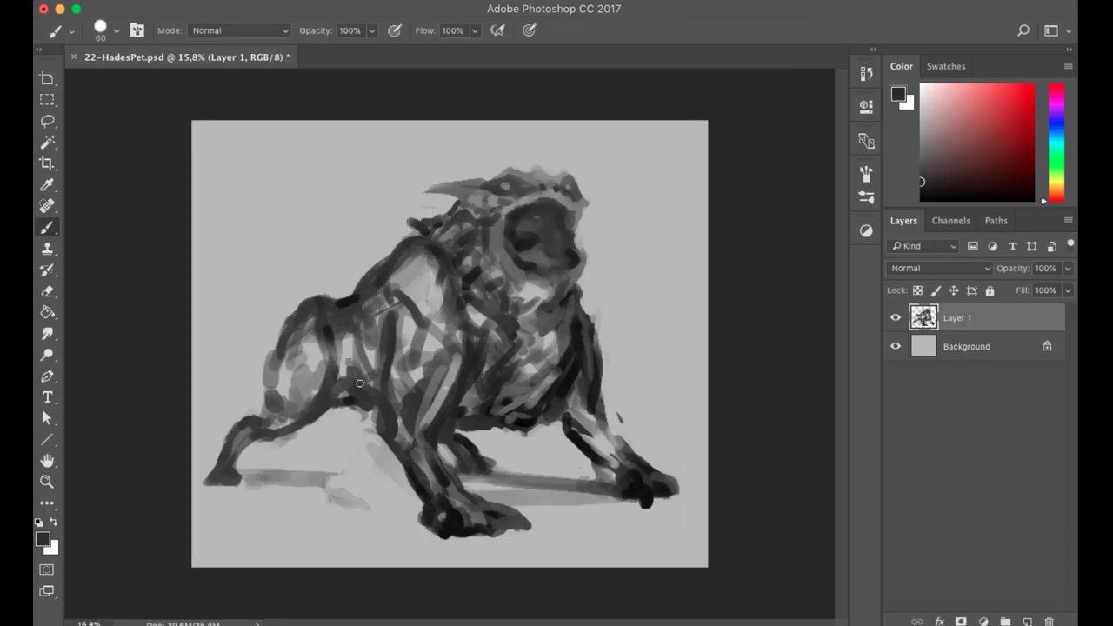
Paint lighter gray strokes across the upper arm and chest with a 70 px brush.
key("bracketright")
left_click(462, 357, "alt")
left_click_drag(444, 382, 540, 321)
left_click_drag(443, 283, 492, 347)
left_click_drag(513, 356, 556, 387)
Shade the shoulder, ribcage and upper arm with dark tones sampled from the near leg.
left_click(461, 408, "alt")
left_click_drag(500, 331, 486, 353)
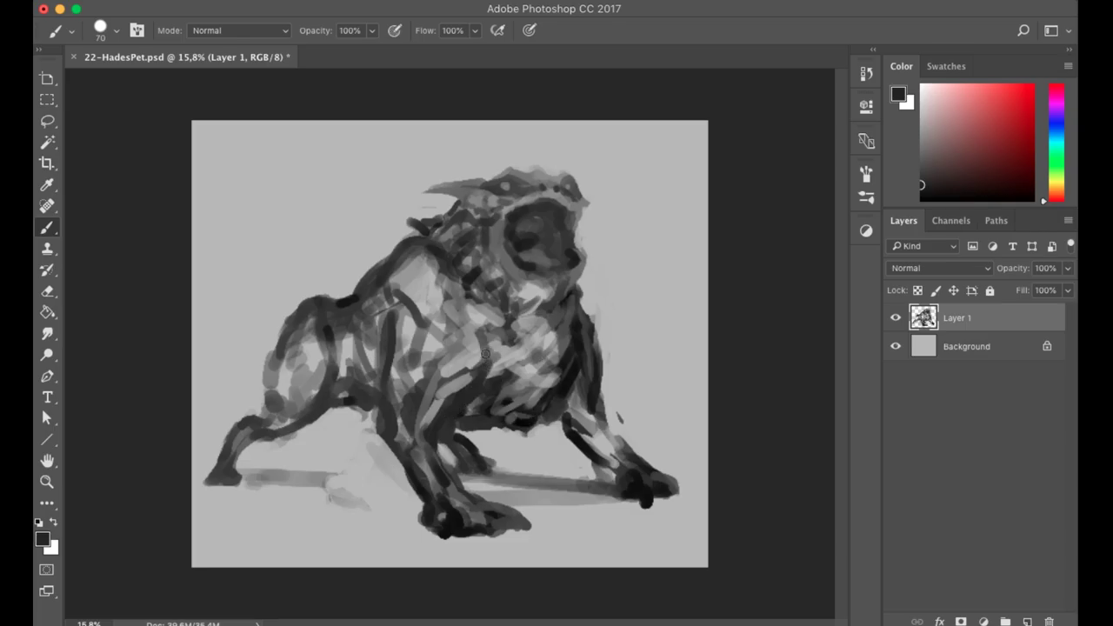
left_click_drag(387, 287, 397, 358)
mouse_move(409, 401)
left_mouse_down()
mouse_move(426, 448)
mouse_move(474, 343)
left_mouse_up()
Darken the belly, far front leg and far paw with a larger brush and sampled dark tones.
left_click(473, 421, "alt")
key("bracketright")
key("bracketright")
mouse_move(479, 409)
left_mouse_down()
mouse_move(543, 335)
mouse_move(507, 381)
mouse_move(674, 489)
left_mouse_up()
left_click(506, 354, "alt")
key("bracketright")
left_click(507, 381, "alt")
left_click(627, 522, "alt")
left_click_drag(609, 503, 668, 501)
Paint separate dark toes on the near front paw, then reduce the brush size for detail.
left_click(487, 522, "alt")
mouse_move(487, 522)
left_mouse_down()
mouse_move(470, 505)
mouse_move(531, 522)
mouse_move(447, 529)
mouse_move(434, 496)
mouse_move(456, 479)
mouse_move(442, 450)
mouse_move(461, 468)
mouse_move(504, 473)
left_mouse_up()
left_click(447, 529, "alt")
key("bracketleft")
key("bracketleft")
key("bracketleft")
key("bracketleft")
Deepen the underbelly shadow in front of the hind leg with an 80 px brush and sampled dark tones.
left_click(435, 497, "alt")
left_click(456, 406, "alt")
left_click(474, 434, "alt")
key("bracketright")
key("bracketright")
left_click(539, 428, "alt")
left_click_drag(382, 409, 350, 401)
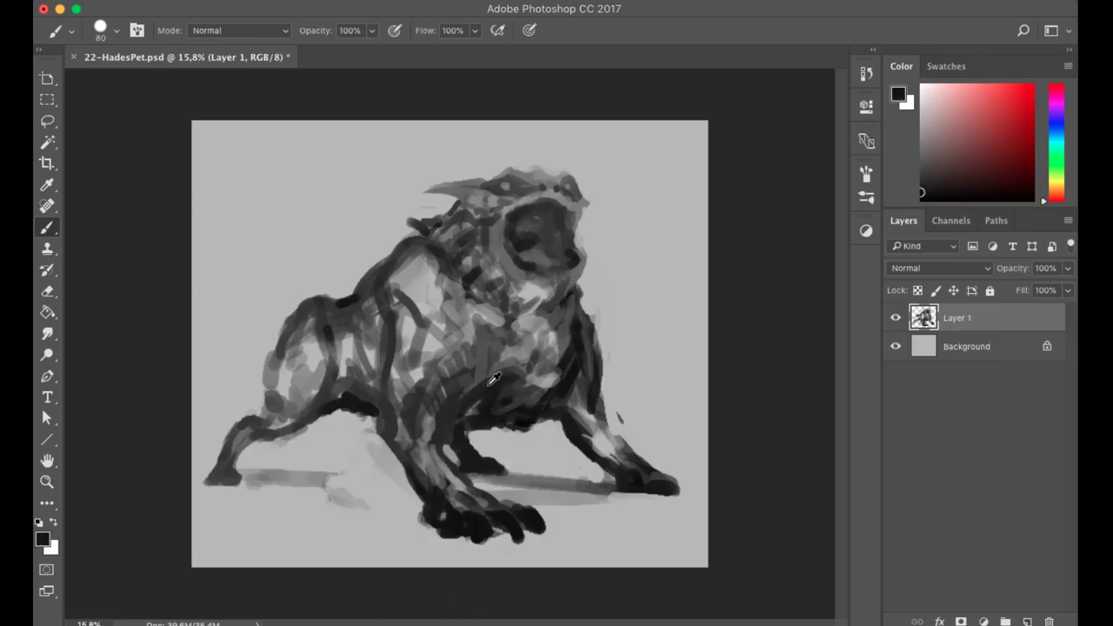
Darken the neck and chest, and redraw the far front leg's outer edge down to a pointed toe.
left_click(493, 379, "alt")
mouse_move(482, 348)
left_mouse_down()
mouse_move(561, 318)
mouse_move(457, 292)
left_mouse_up()
mouse_move(579, 279)
left_mouse_down()
mouse_move(606, 442)
mouse_move(695, 487)
left_mouse_up()
Refine the near front leg's forearm contours with a 45 px brush and sampled dark gray.
left_click(556, 426, "alt")
left_click(451, 452, "alt")
key("bracketleft")
key("bracketleft")
key("bracketleft")
key("bracketleft")
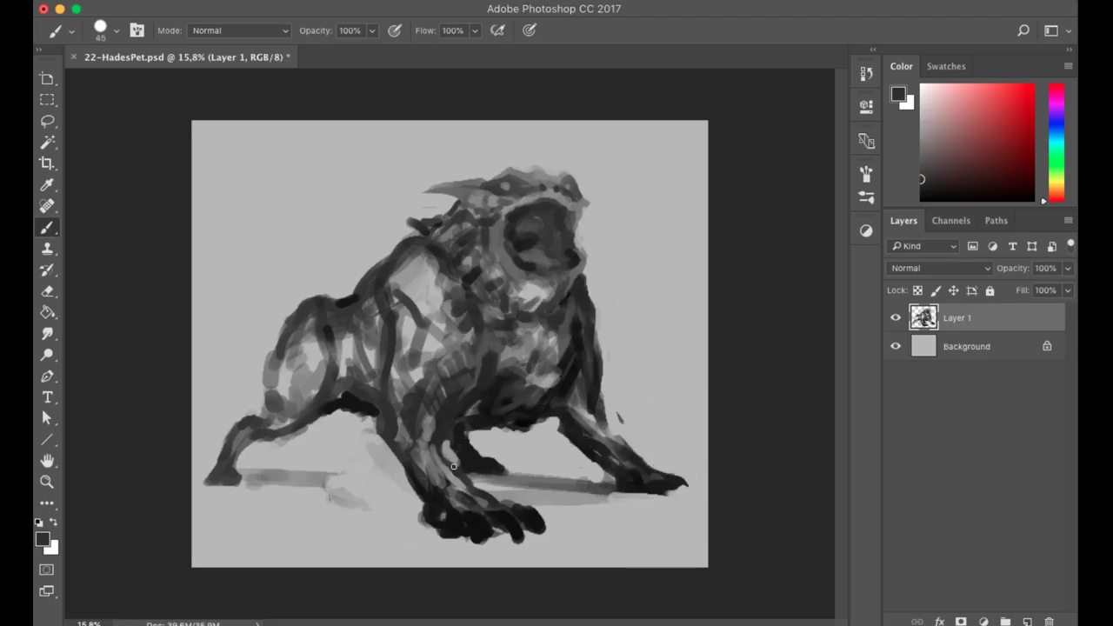
left_click_drag(453, 466, 400, 435)
Add dark accents to the brow and eyes above the mouth with a 35 px brush.
left_click(484, 365, "alt")
left_click(522, 213, "alt")
left_click_drag(491, 184, 533, 189)
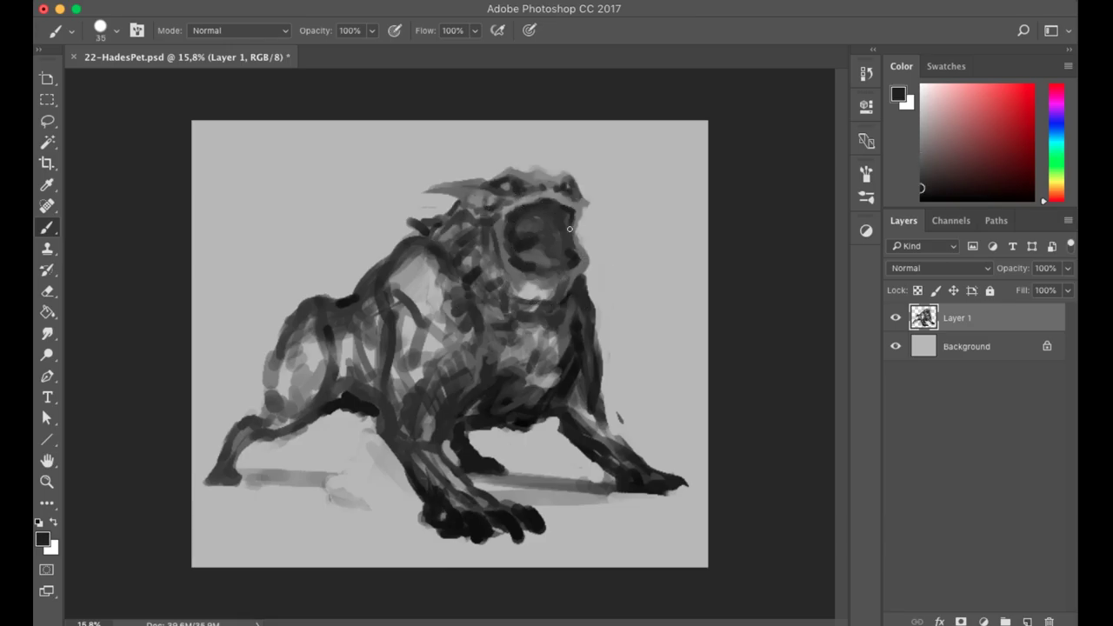
Repaint the near shoulder's upper contour and the small spikes along the back with sampled grays.
left_click_drag(407, 240, 457, 203)
mouse_move(384, 222)
left_mouse_down()
mouse_move(402, 234)
mouse_move(387, 270)
mouse_move(468, 238)
mouse_move(460, 313)
left_mouse_up()
left_click(415, 265, "alt")
key("bracketright")
key("bracketright")
key("bracketright")
key("bracketright")
key("bracketright")
Model the neck and upper chest behind the mouth with broad strokes of sampled gray.
left_click(443, 248, "alt")
mouse_move(435, 235)
left_mouse_down()
mouse_move(478, 287)
mouse_move(482, 396)
left_mouse_up()
left_click(487, 269, "alt")
left_click(485, 352, "alt")
key("bracketright")
Lasso the near front leg, transform it to sit closer to the hind leg, and deselect.
key("l")
mouse_move(408, 335)
left_mouse_down()
mouse_move(570, 522)
mouse_move(413, 334)
left_mouse_up()
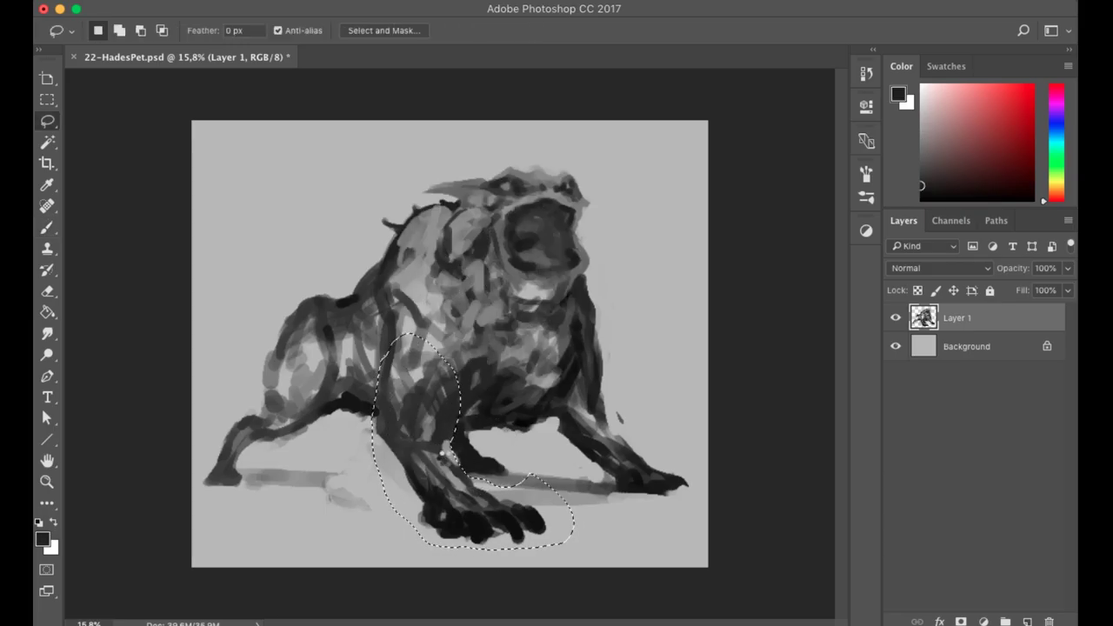
key("ctrl+t")
mouse_move(372, 553)
left_mouse_down()
mouse_move(416, 567)
mouse_move(560, 574)
mouse_move(393, 426)
left_mouse_up()
left_click_drag(424, 549, 388, 546)
left_click(793, 30)
key("ctrl+d")
Repaint the shoulder and chest around the moved front leg with a larger brush.
key("b")
left_click_drag(439, 413, 465, 426)
mouse_move(417, 347)
left_mouse_down()
mouse_move(470, 417)
mouse_move(456, 337)
left_mouse_up()
key("bracketright")
key("bracketright")
left_click_drag(448, 287, 529, 323)
mouse_move(417, 261)
left_mouse_down()
mouse_move(487, 320)
mouse_move(532, 381)
left_mouse_up()
left_click_drag(565, 369, 450, 366)
Clean up the gaps around the moved front leg and redraw the hind thigh's front edge with sampled tones.
key("bracketleft")
key("bracketleft")
left_click(414, 443, "alt")
mouse_move(415, 443)
left_mouse_down()
mouse_move(452, 330)
mouse_move(517, 325)
mouse_move(400, 280)
mouse_move(330, 314)
mouse_move(304, 409)
mouse_move(325, 321)
mouse_move(296, 409)
left_mouse_up()
left_click(313, 417, "alt")
left_click_drag(313, 418, 334, 465)
Repaint the far front leg's forearm and round off its paw with sampled grays.
key("bracketleft")
left_click(608, 416, "alt")
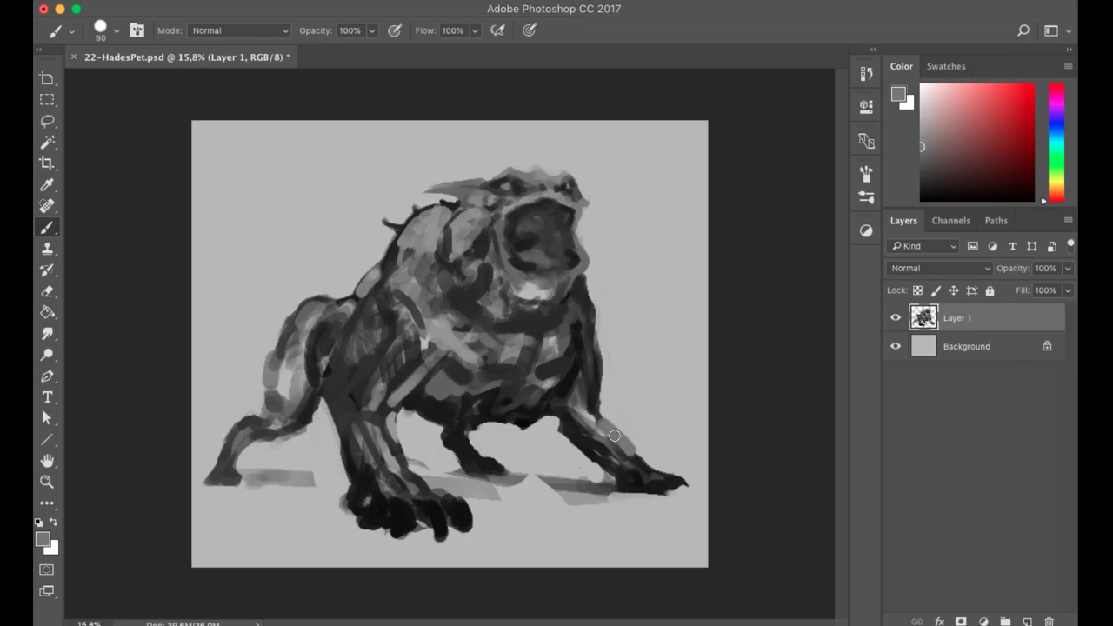
left_click_drag(609, 426, 668, 490)
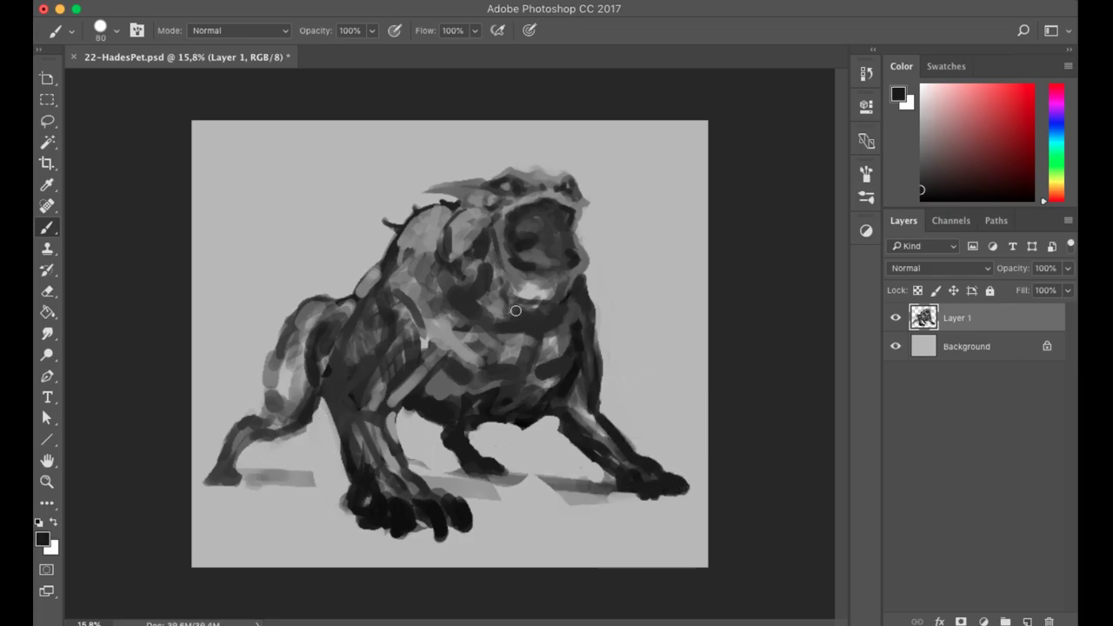
Build up the skin folds on the cheek and under the jaw, and define the brow with a smaller brush.
key("bracketleft")
key("bracketleft")
key("bracketleft")
left_click(492, 218, "alt")
mouse_move(492, 238)
left_mouse_down()
mouse_move(515, 269)
mouse_move(483, 277)
left_mouse_up()
key("bracketleft")
left_click(528, 287, "alt")
mouse_move(454, 233)
left_mouse_down()
mouse_move(539, 372)
mouse_move(512, 330)
mouse_move(514, 285)
mouse_move(492, 259)
left_mouse_up()
left_click(483, 297, "alt")
key("bracketleft")
left_click(532, 315, "alt")
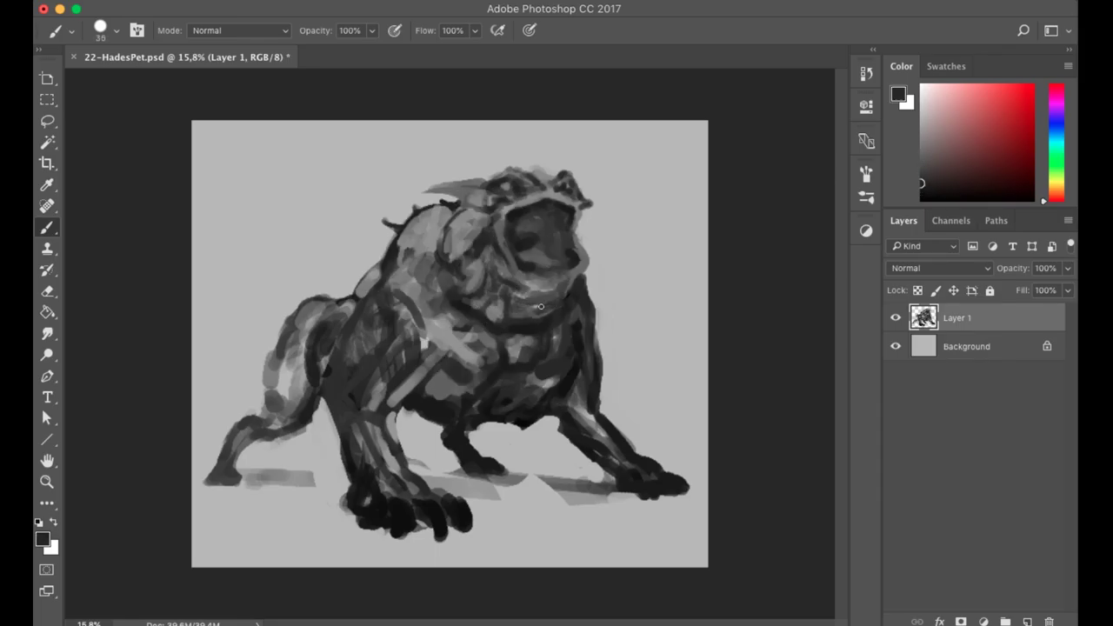
Refine the cheek folds and the horns sweeping back from the head with a fine brush and sampled grays.
key("bracketleft")
left_click(587, 276, "alt")
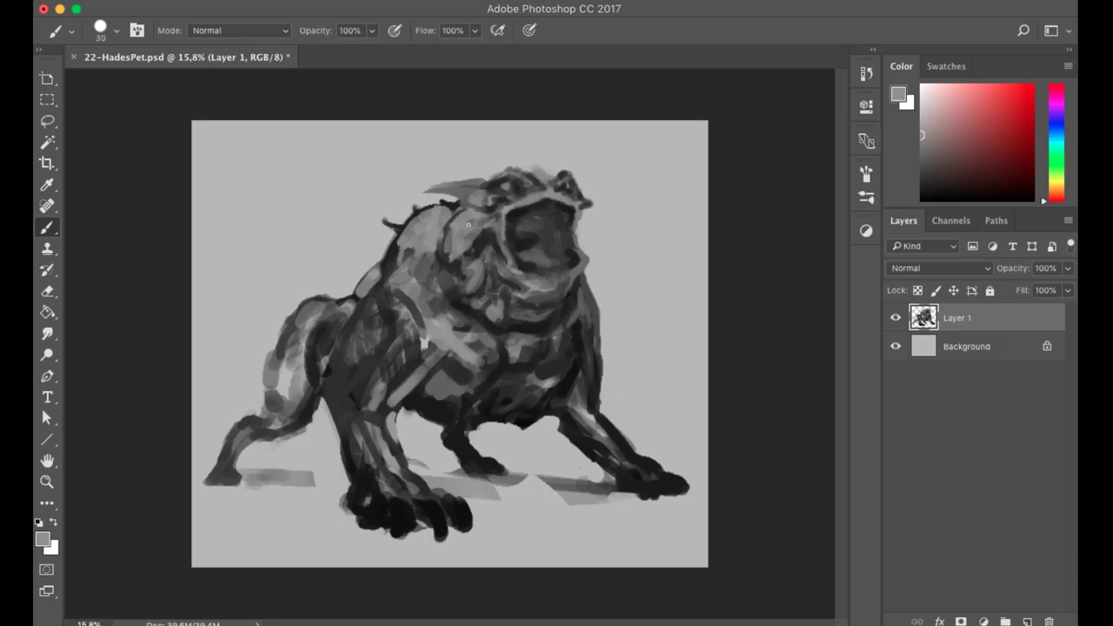
left_click_drag(450, 228, 410, 216)
left_click(463, 191, "alt")
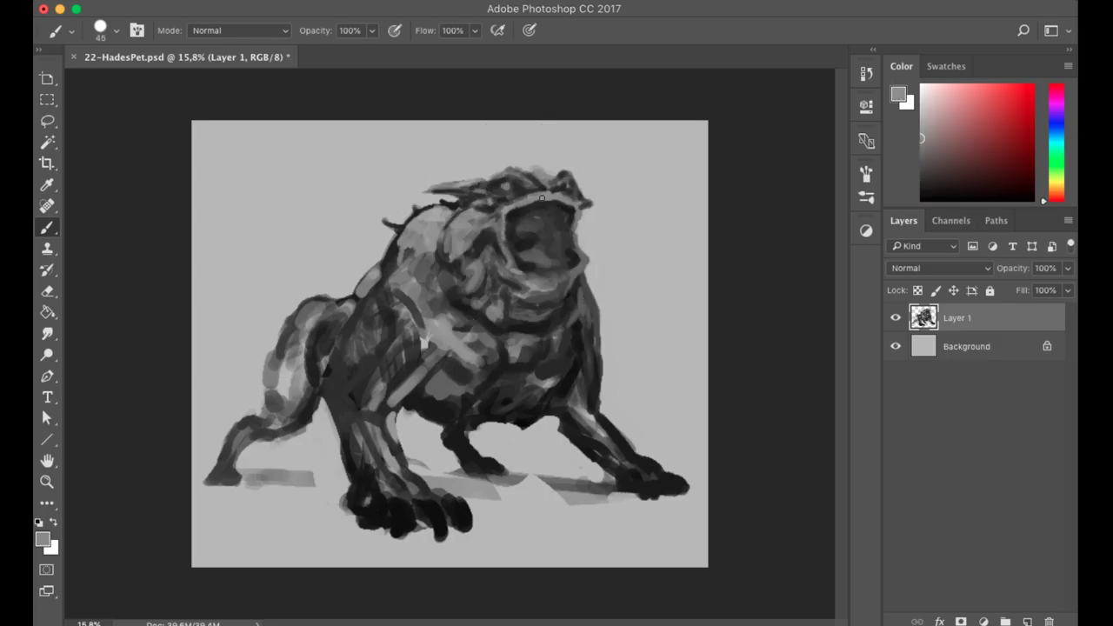
Shade the cheek and lower lip, and darken the mouth interior with a 35 px brush.
left_click(539, 285, "alt")
left_click_drag(538, 286, 469, 222)
left_click(487, 246, "alt")
key("bracketleft")
left_click(539, 220, "alt")
left_click_drag(540, 220, 564, 258)
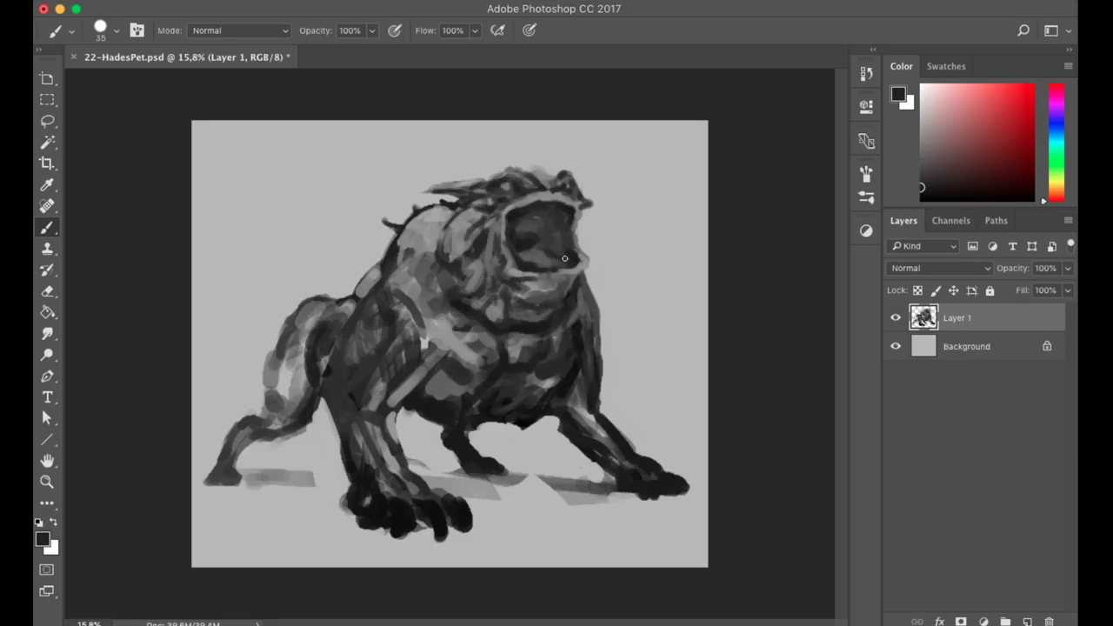
Block in the near shoulder and front leg's gray muscle tones with a larger brush.
key("bracketright")
key("bracketright")
key("bracketright")
key("bracketright")
key("bracketright")
left_click(437, 264, "alt")
mouse_move(426, 287)
left_mouse_down()
mouse_move(360, 410)
mouse_move(373, 368)
mouse_move(382, 487)
mouse_move(347, 504)
mouse_move(400, 532)
mouse_move(452, 532)
left_mouse_up()
Shape the near front paw's toes into pointed claws and add dark contours to the forearm.
left_click(366, 521, "alt")
key("bracketleft")
key("bracketleft")
left_click(357, 522, "alt")
left_click(418, 526, "alt")
left_click(462, 535, "alt")
key("bracketleft")
left_click(401, 442, "alt")
left_click_drag(401, 442, 387, 420)
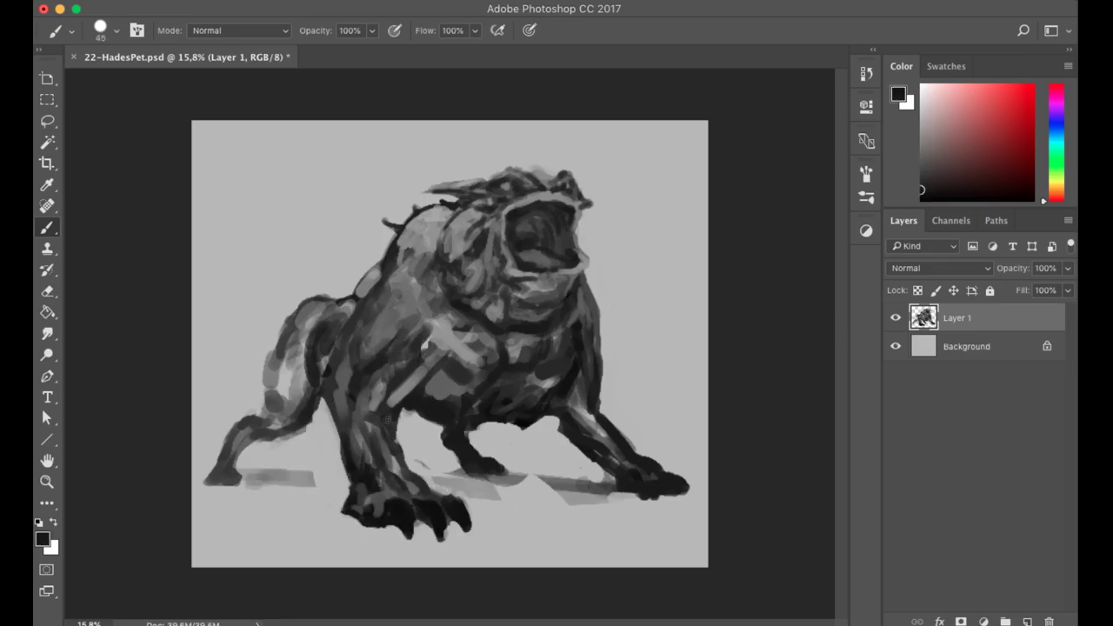
Paint long muscle strokes over the near shoulder and upper arm with sampled light and dark grays.
key("bracketright")
left_click_drag(400, 280, 390, 341)
left_click(407, 278, "alt")
left_click_drag(408, 259, 384, 295)
mouse_move(439, 216)
left_mouse_down()
mouse_move(396, 282)
mouse_move(400, 347)
left_mouse_up()
left_click(389, 404, "alt")
key("bracketright")
left_click_drag(389, 403, 432, 318)
Reshape the far front leg's outer contour and paw using sampled background gray and dark tones.
left_click_drag(589, 305, 600, 341)
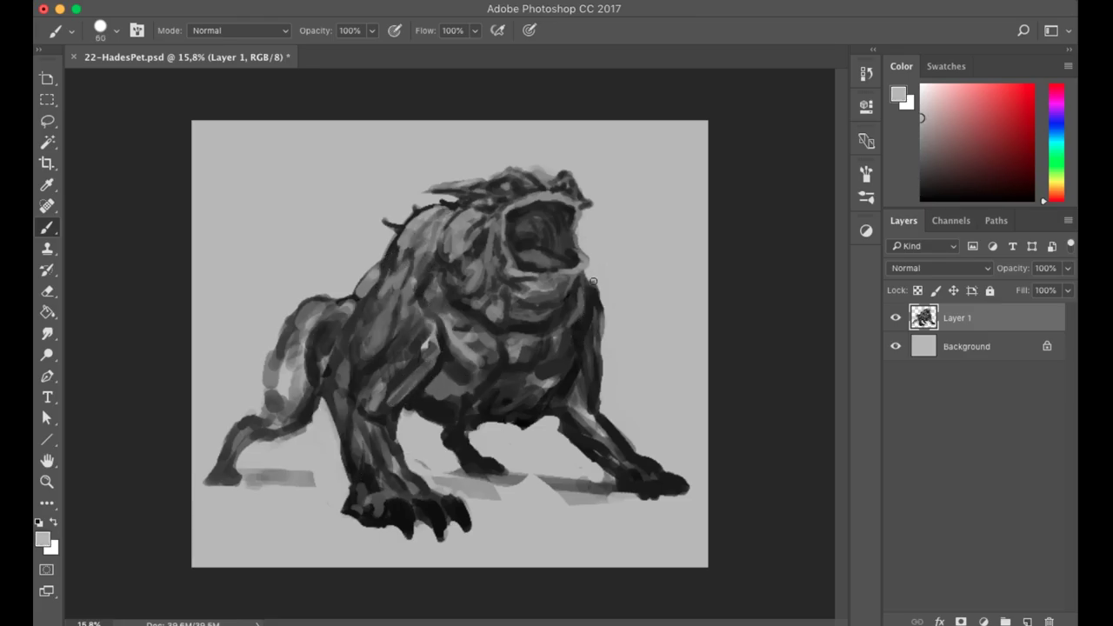
left_click(609, 291, "alt")
left_click_drag(593, 271, 600, 305)
left_click(591, 461, "alt")
left_click(634, 478, "alt")
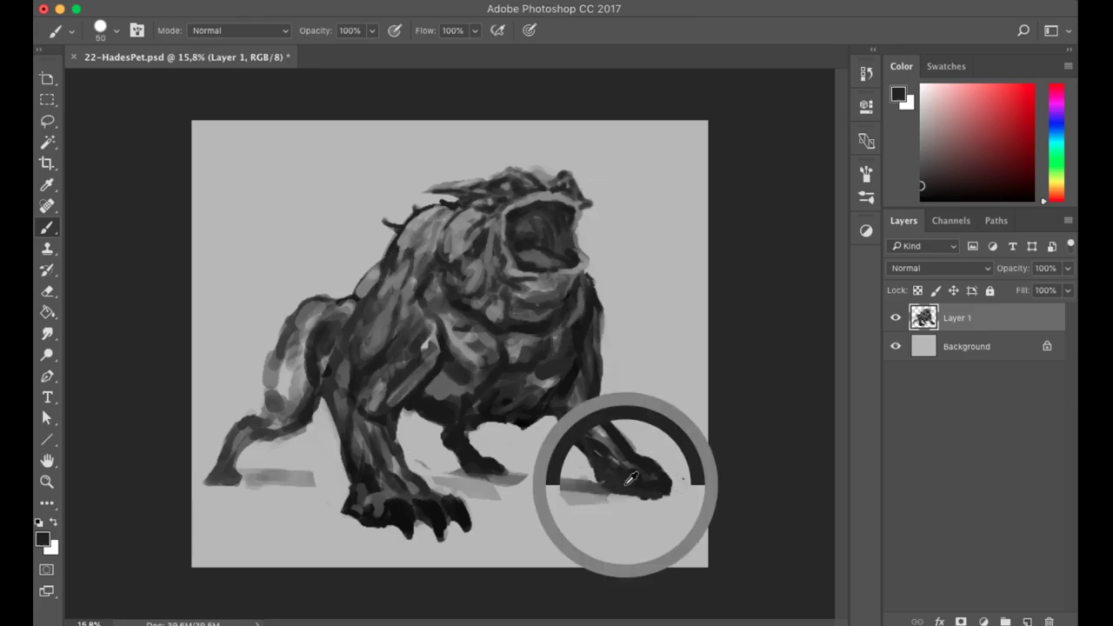
Flip the canvas horizontally and trim the far shoulder's outline with a 40 px brush in background gray.
key("h")
key("bracketleft")
left_click(465, 320, "alt")
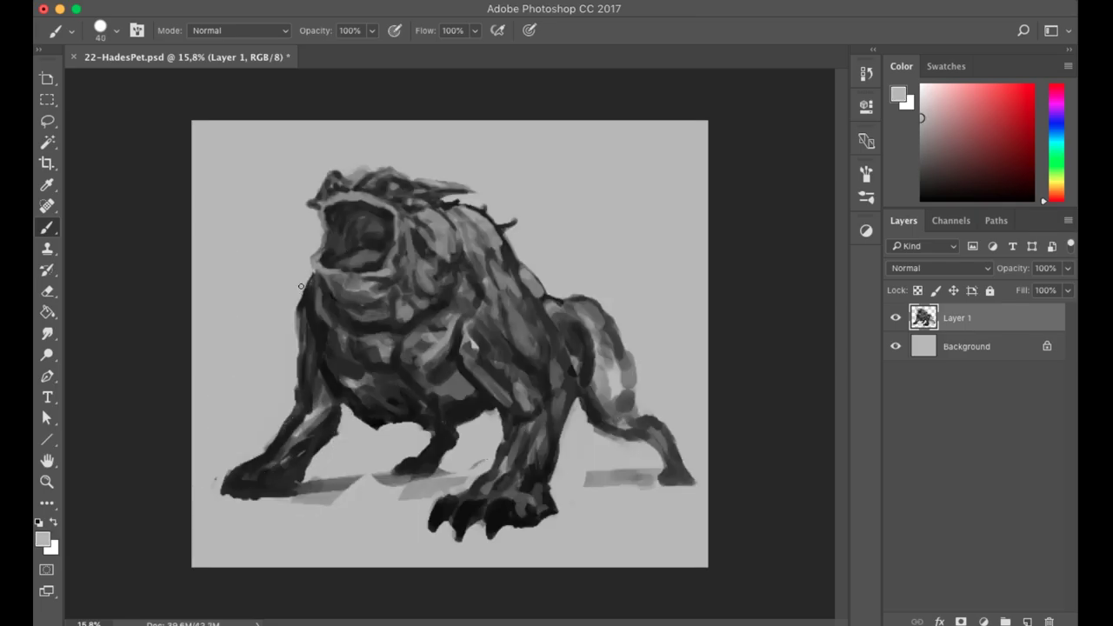
key("bracketleft")
left_click(541, 354, "alt")
key("bracketleft")
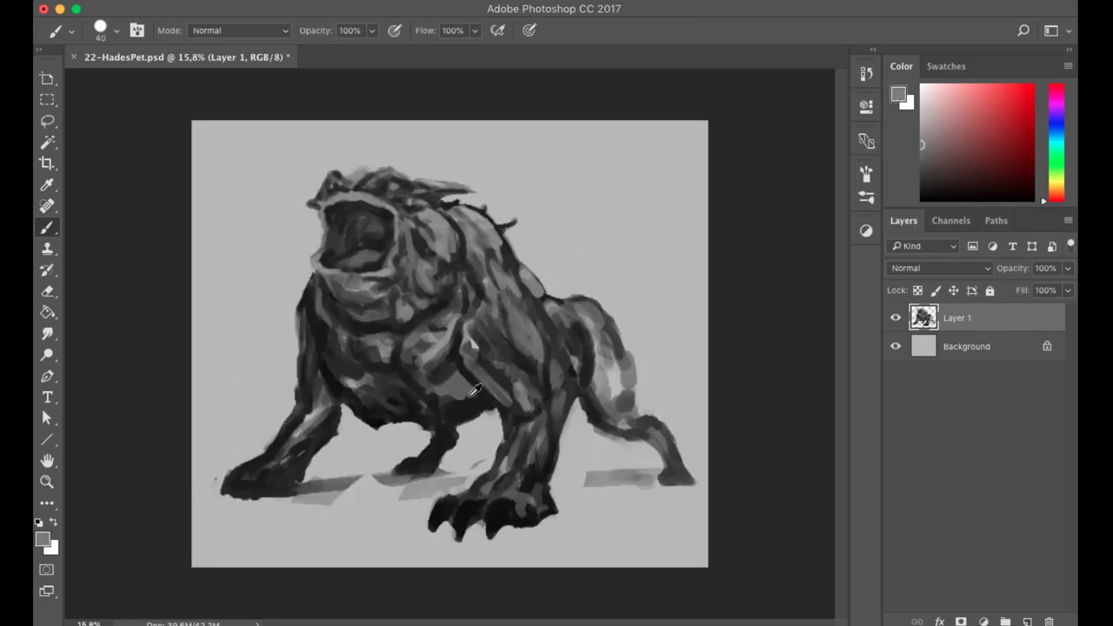
Darken and thicken the near front leg's rear edge down to the paw with a 45 px brush.
left_click(557, 373, "alt")
key("bracketright")
left_click_drag(553, 398, 551, 418)
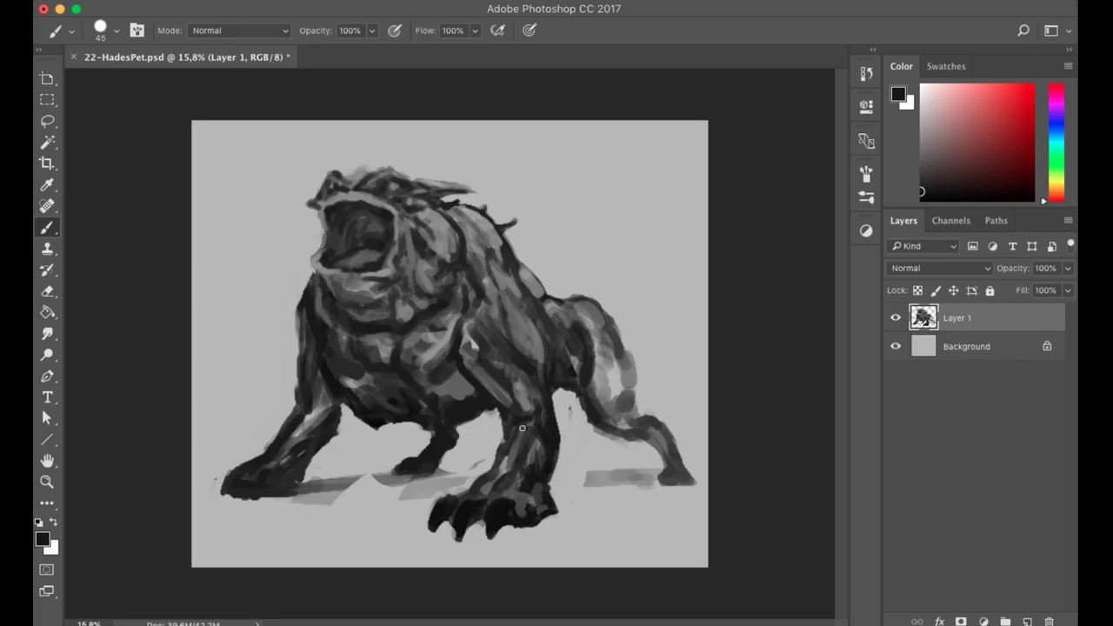
left_click(553, 492, "alt")
left_click_drag(555, 461, 551, 493)
Trim the far front leg's inner contour with a 35 px brush and sampled background gray.
left_click(327, 443, "alt")
key("bracketleft")
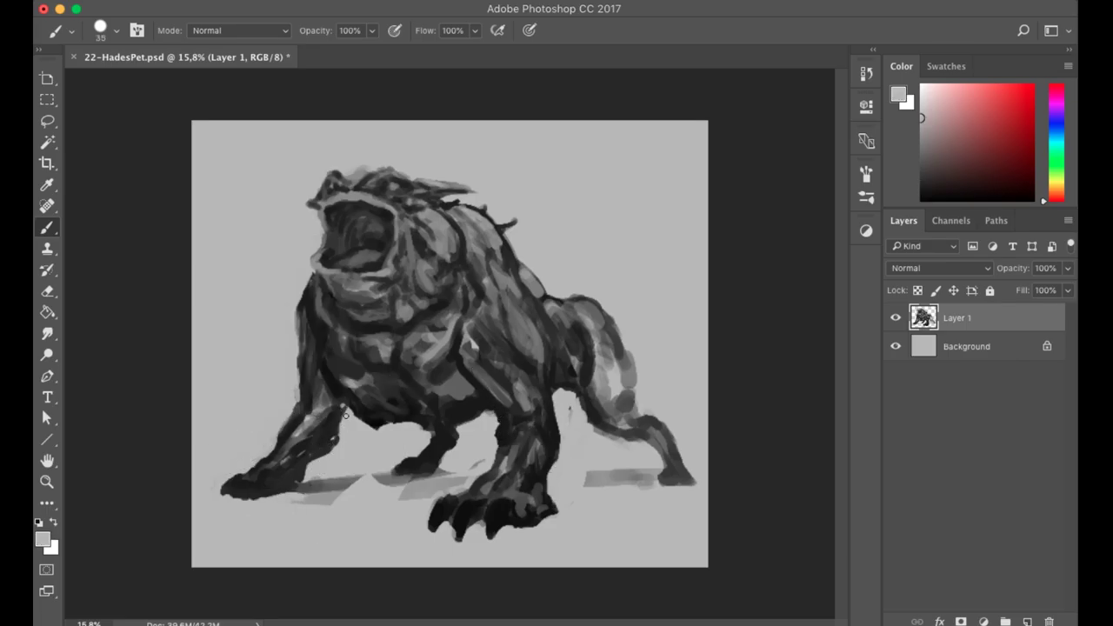
left_click(337, 437, "alt")
Refine the lips and the folds below the mouth with a 25 px brush and sampled tones.
key("bracketleft")
key("bracketleft")
left_click(338, 292, "alt")
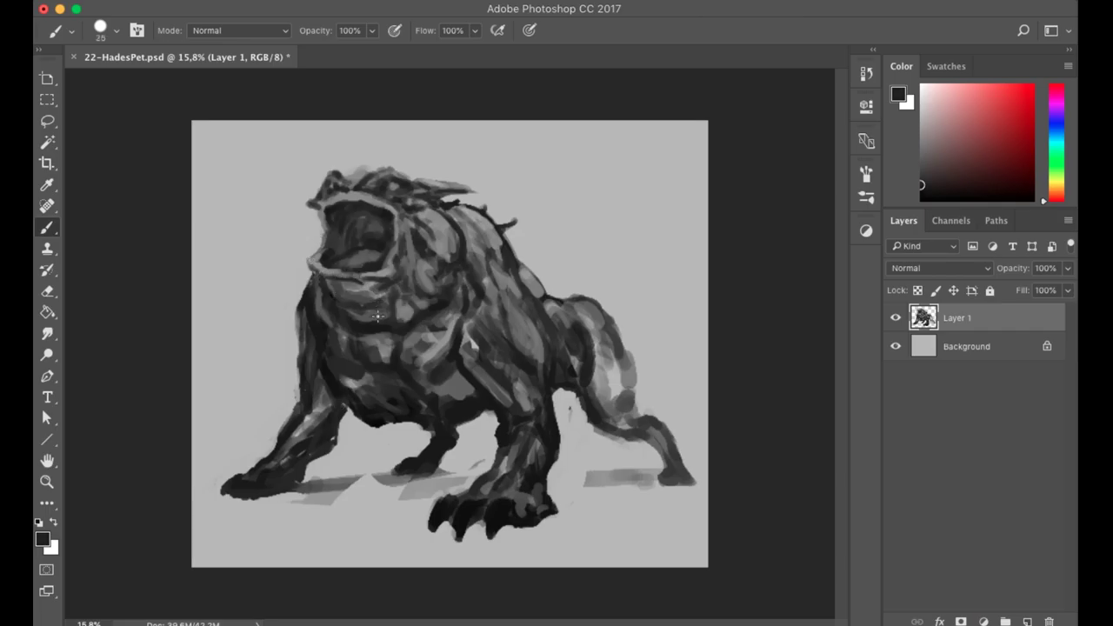
left_click(359, 272, "alt")
Paint striped muscle shading along the hind leg and shape its foot and ankle with sampled grays.
key("bracketright")
mouse_move(573, 301)
left_mouse_down()
mouse_move(626, 417)
mouse_move(643, 429)
left_mouse_up()
key("bracketright")
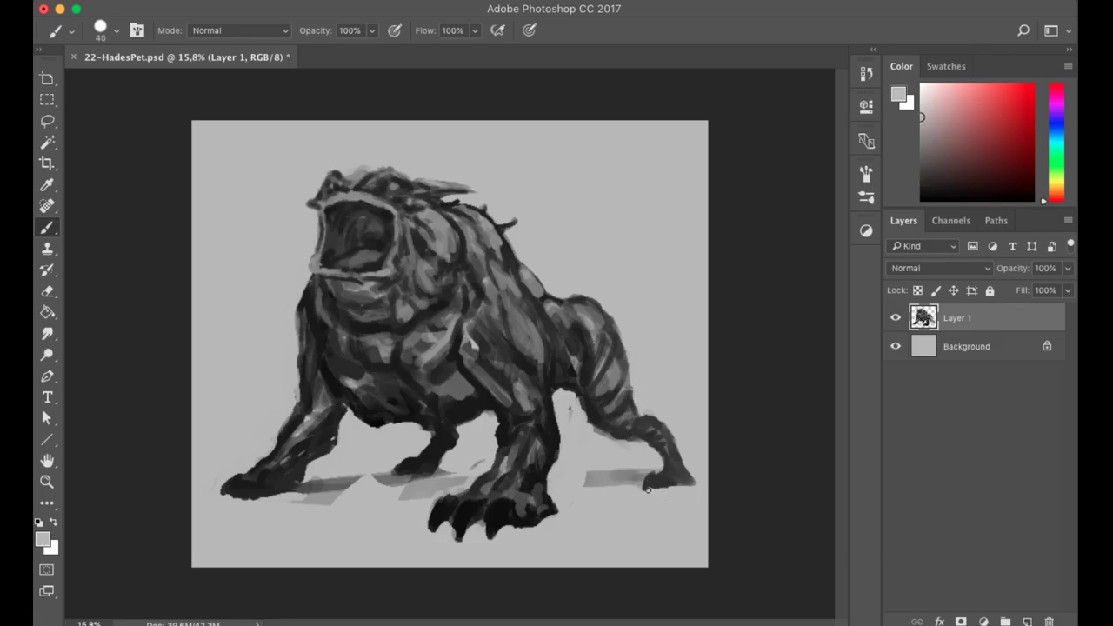
left_click(574, 370, "alt")
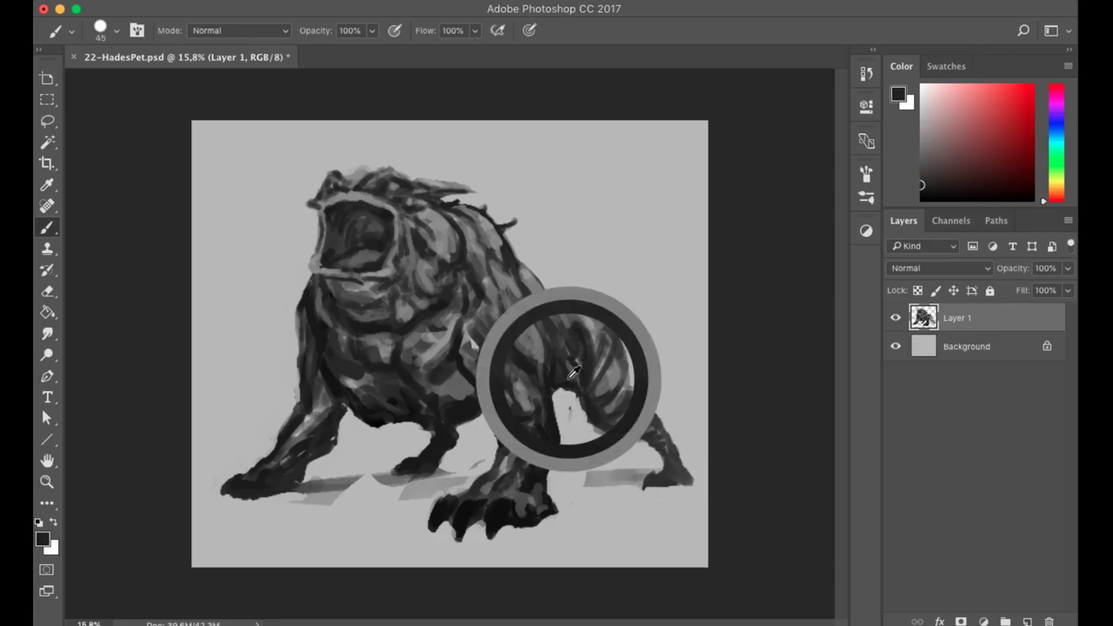
key("bracketright")
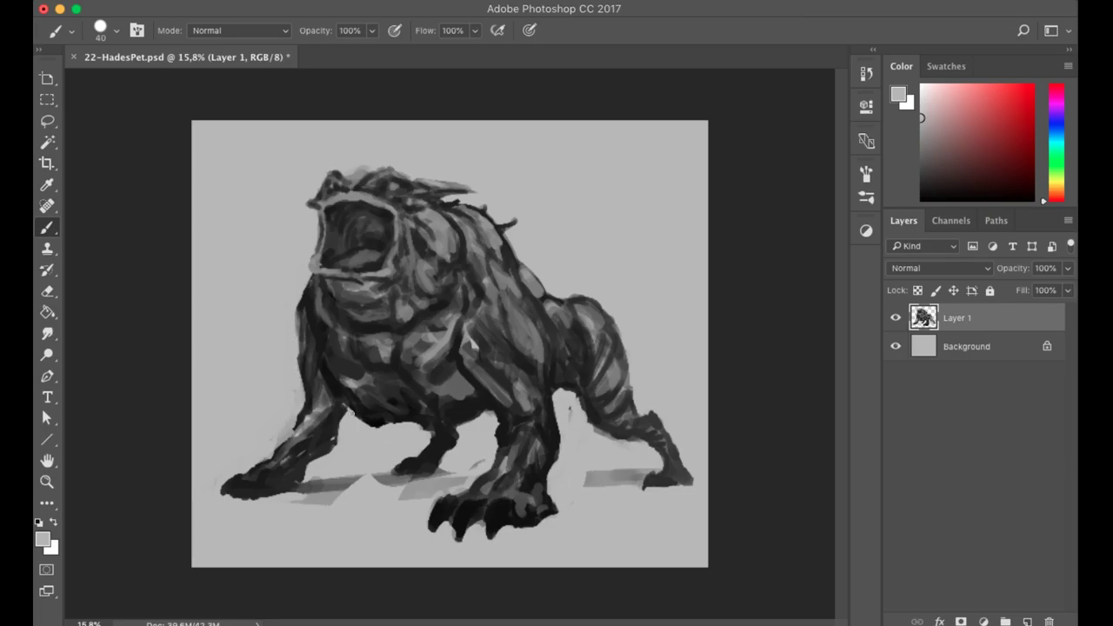
Widen the far front leg's forearm and heel, and flatten its sole with a 40 px brush.
left_click(341, 426, "alt")
left_click_drag(296, 485, 318, 468)
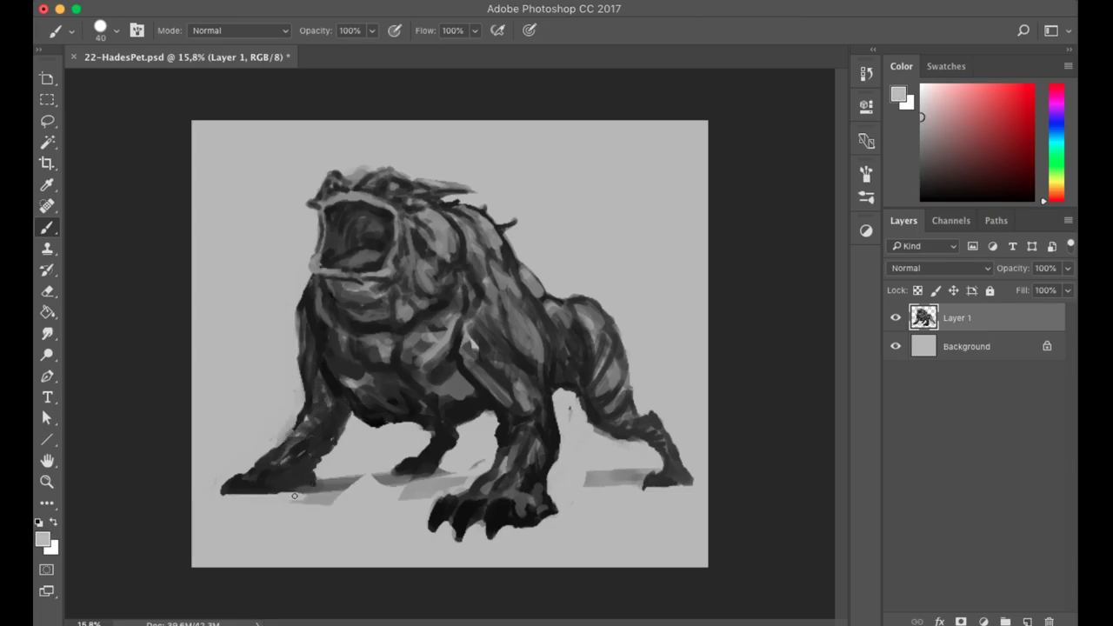
left_click(275, 461, "alt")
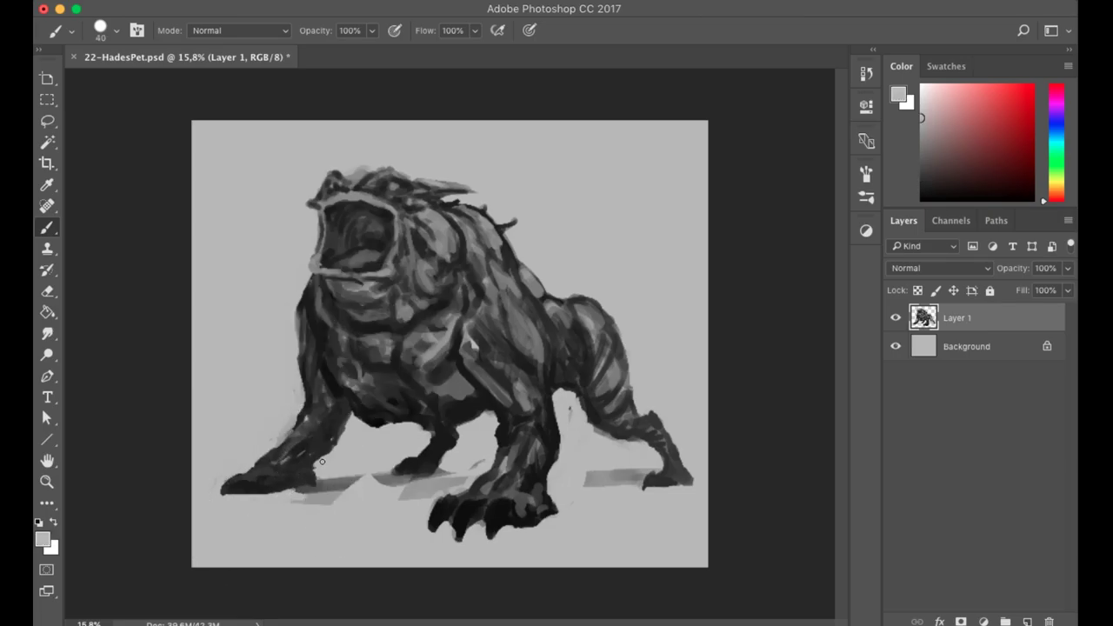
Flip the canvas horizontally and extend the far front paw with clawed toes.
key("ctrl+shift+h")
left_click(652, 480, "alt")
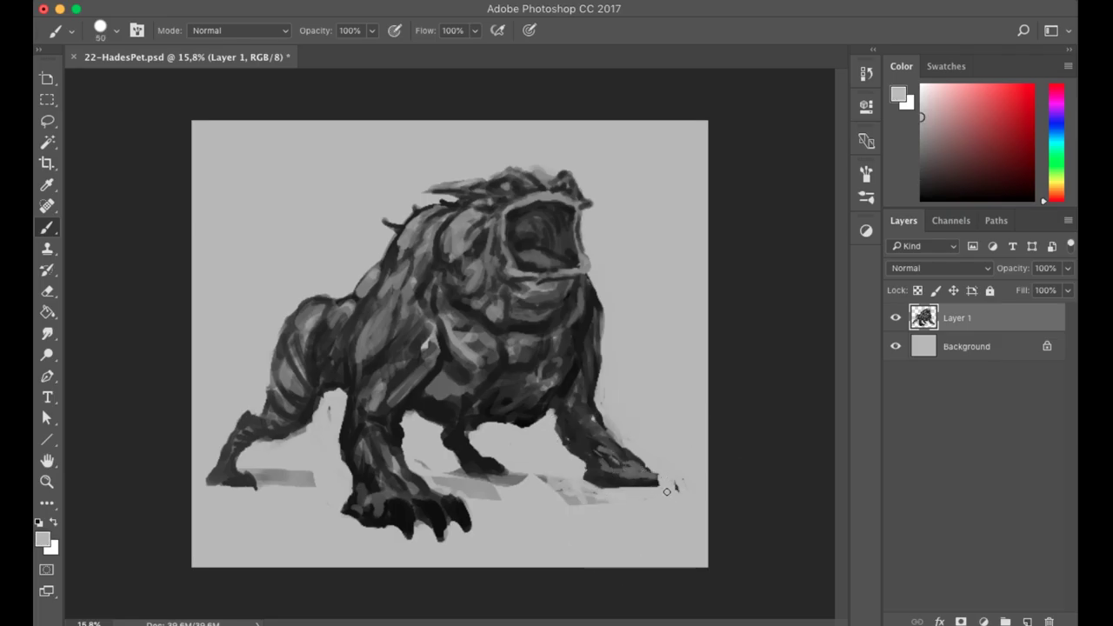
left_click(654, 479, "alt")
mouse_move(634, 468)
left_mouse_down()
mouse_move(675, 480)
mouse_move(637, 487)
left_mouse_up()
left_click(644, 487, "alt")
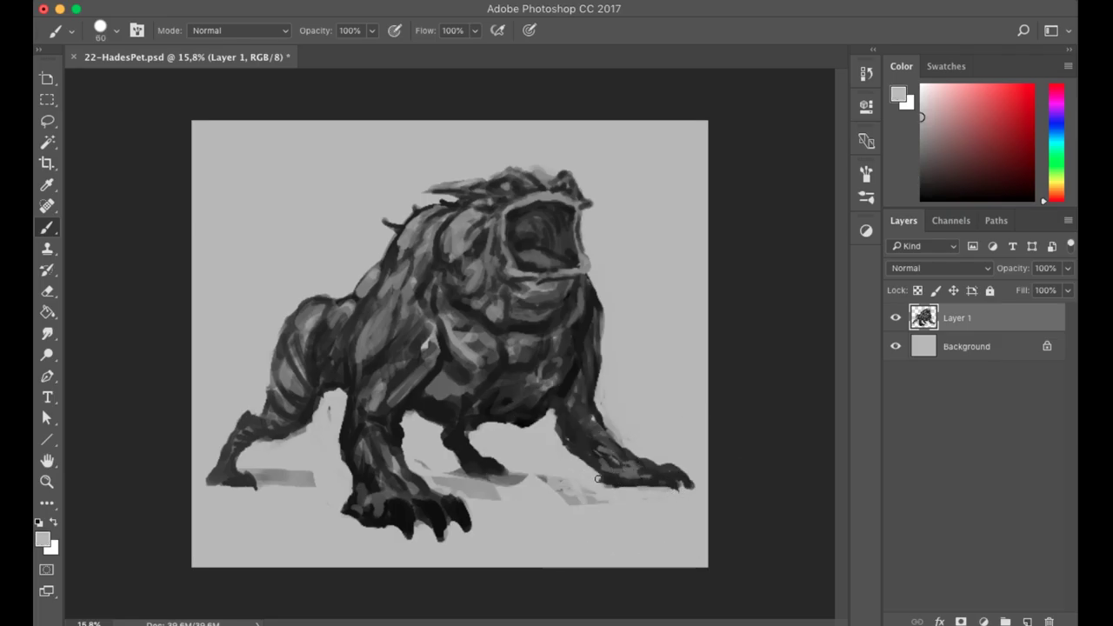
Paint small toes and claws on the hind paw with a 30 px brush, and clean the gap behind the near front leg.
key("bracketleft")
left_click(386, 351, "alt")
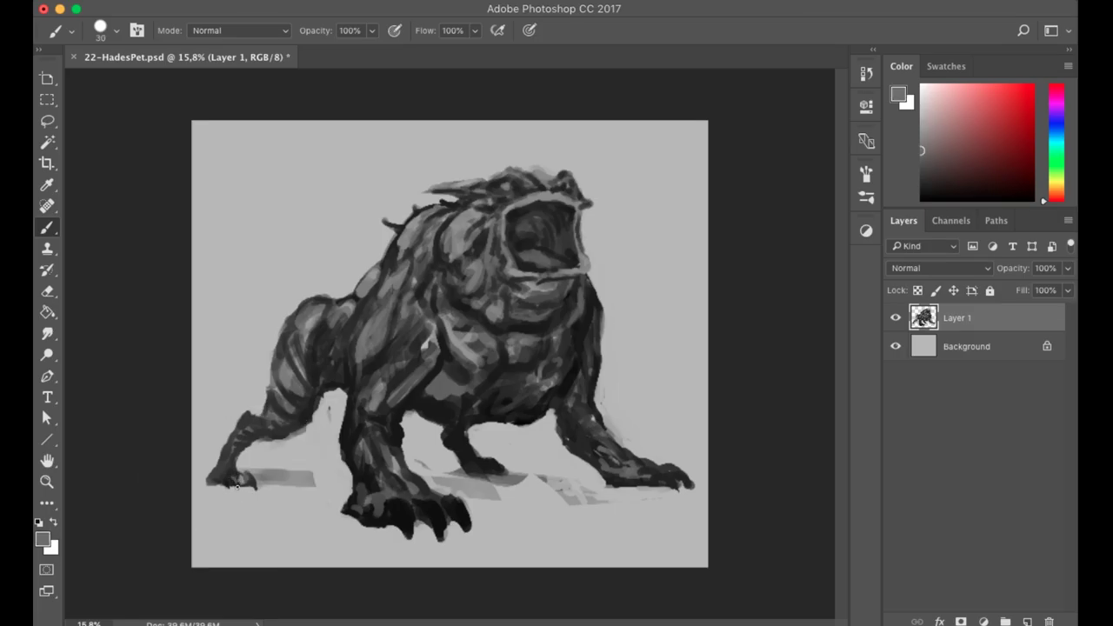
left_click(393, 513, "alt")
key("bracketleft")
key("bracketleft")
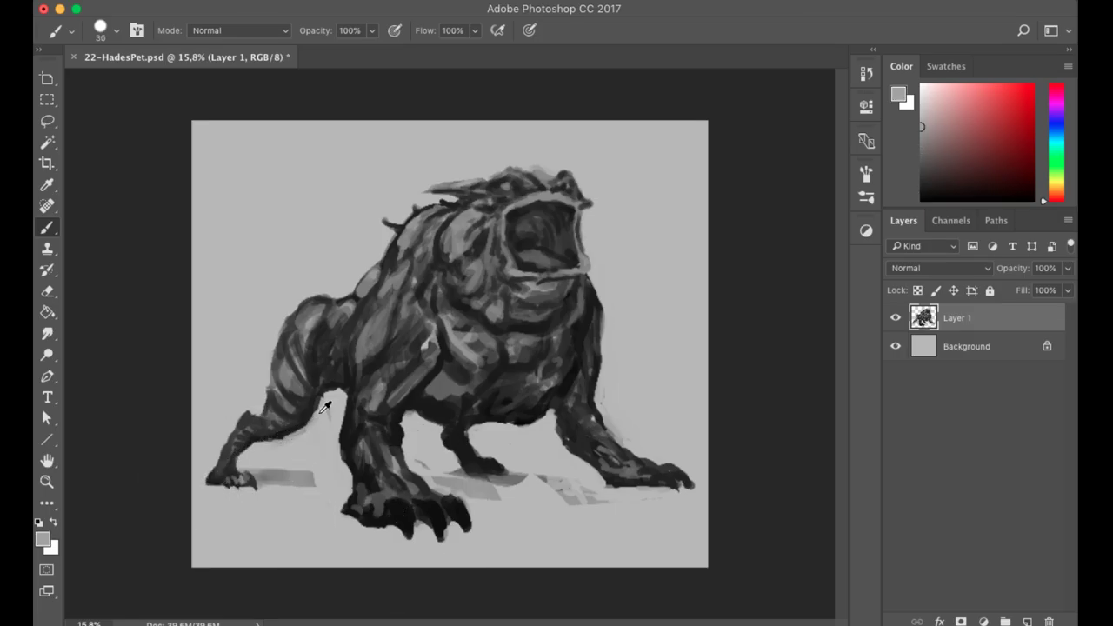
left_click_drag(329, 412, 338, 389)
Smooth and darken the belly and lower chest with a 70 px brush, adding curved folds in sampled tones.
key("bracketright")
key("bracketright")
key("bracketright")
key("bracketright")
key("bracketright")
key("bracketright")
key("bracketright")
mouse_move(453, 419)
left_mouse_down()
mouse_move(522, 400)
mouse_move(475, 389)
left_mouse_up()
left_click(410, 387, "alt")
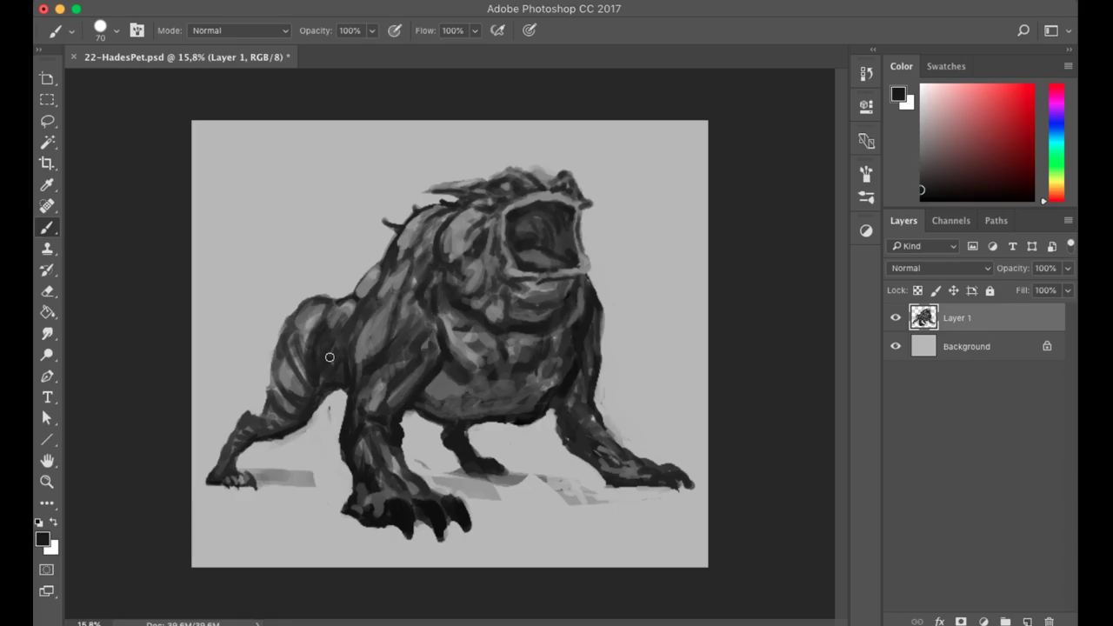
left_click(468, 424, "alt")
mouse_move(474, 409)
left_mouse_down()
mouse_move(556, 361)
mouse_move(510, 411)
left_mouse_up()
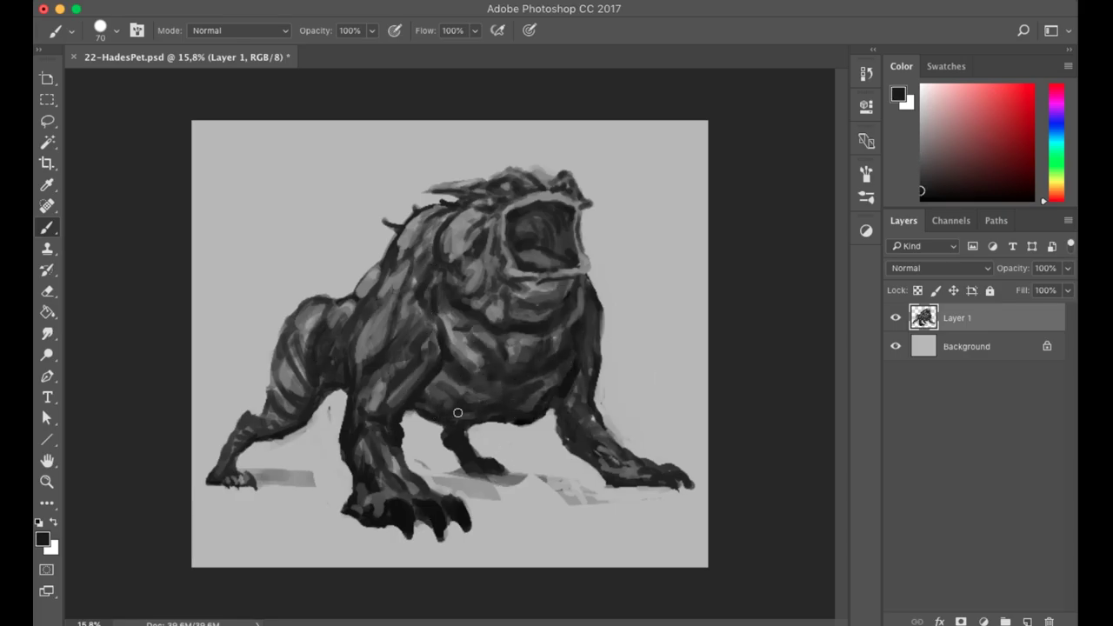
Flip the canvas horizontally and redraw the crest spikes on the head and the spines along the back.
key("bracketleft")
key("ctrl+shift+h")
left_click(371, 170, "alt")
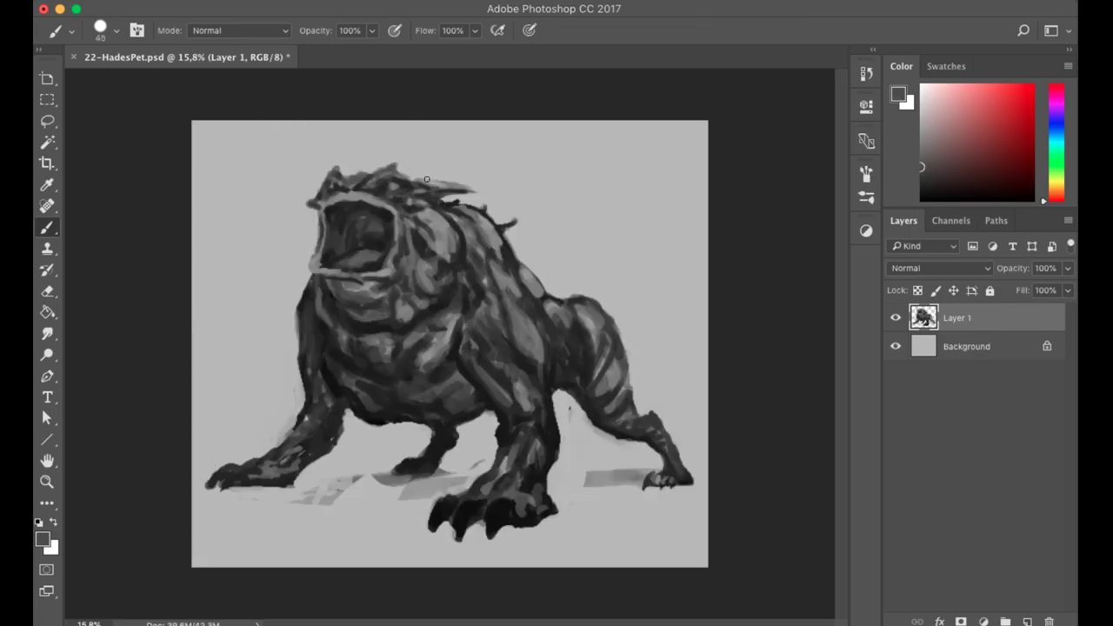
left_click(444, 211, "alt")
key("bracketright")
mouse_move(443, 211)
left_mouse_down()
mouse_move(476, 219)
mouse_move(487, 197)
left_mouse_up()
key("bracketleft")
left_click(482, 243, "alt")
Paint upper and lower teeth inside the open mouth, tidy the lip edges, and add light accents to the eyes.
left_click(365, 200, "alt")
left_click_drag(330, 226, 349, 209)
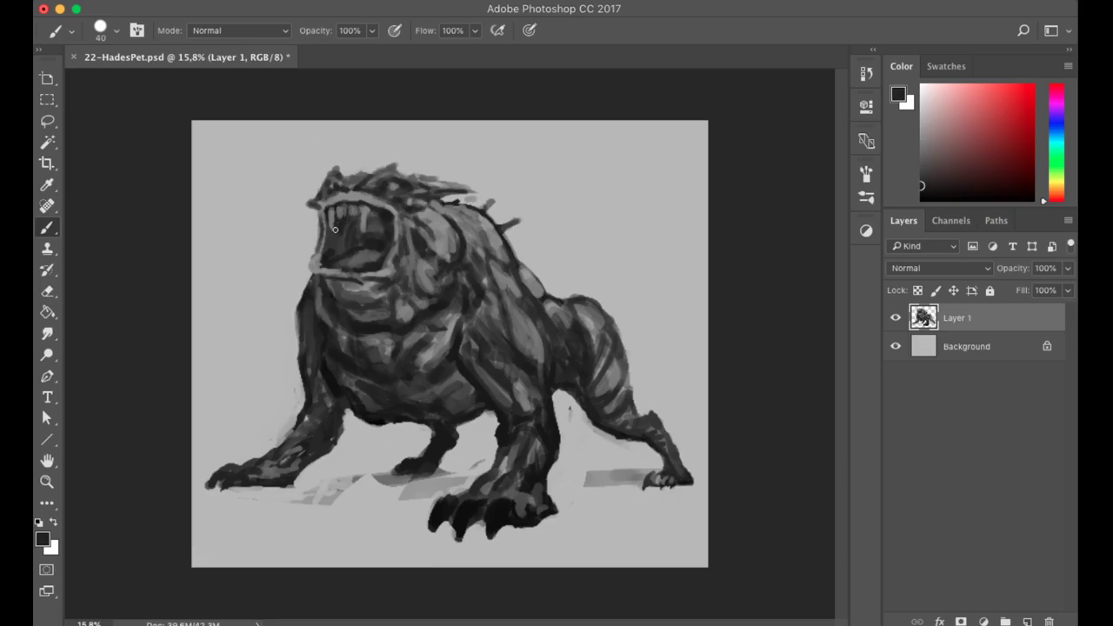
left_click(343, 249, "alt")
left_click_drag(326, 242, 335, 264)
key("bracketright")
left_click(367, 257, "alt")
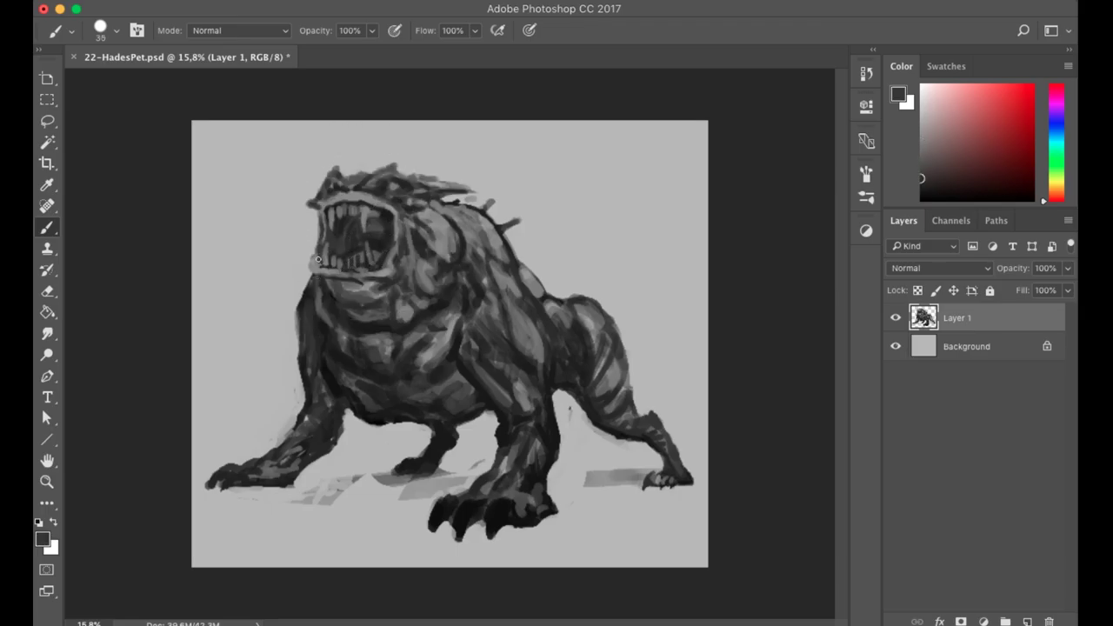
key("bracketright")
left_click(360, 193, "alt")
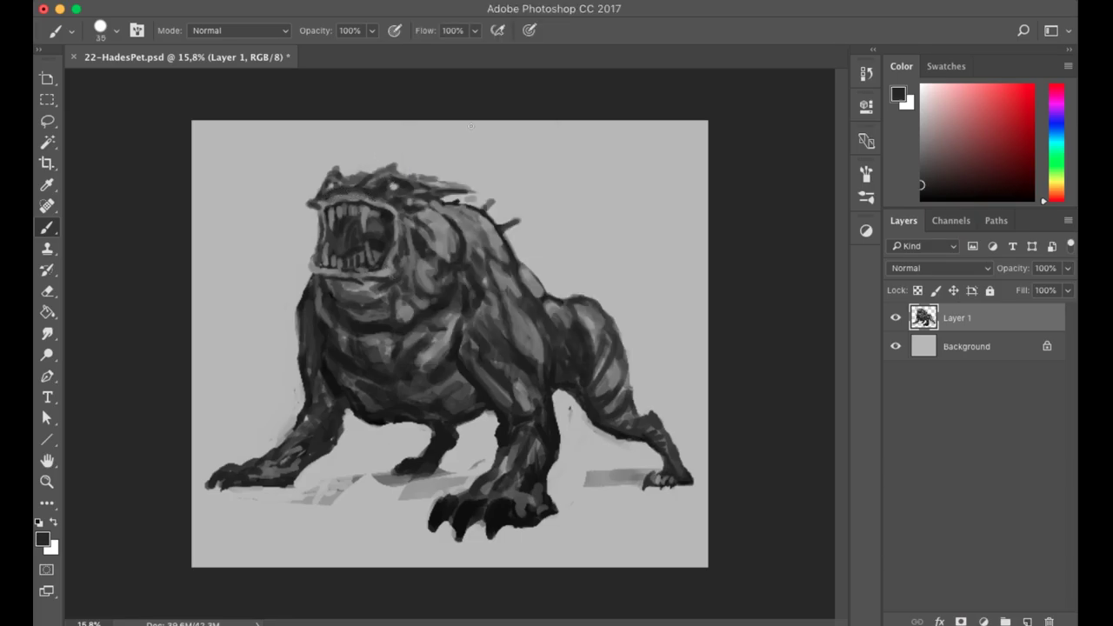
Enlarge the open mouth and lower jaw using Liquify with brush size 891, and apply the warp.
key("bracketleft")
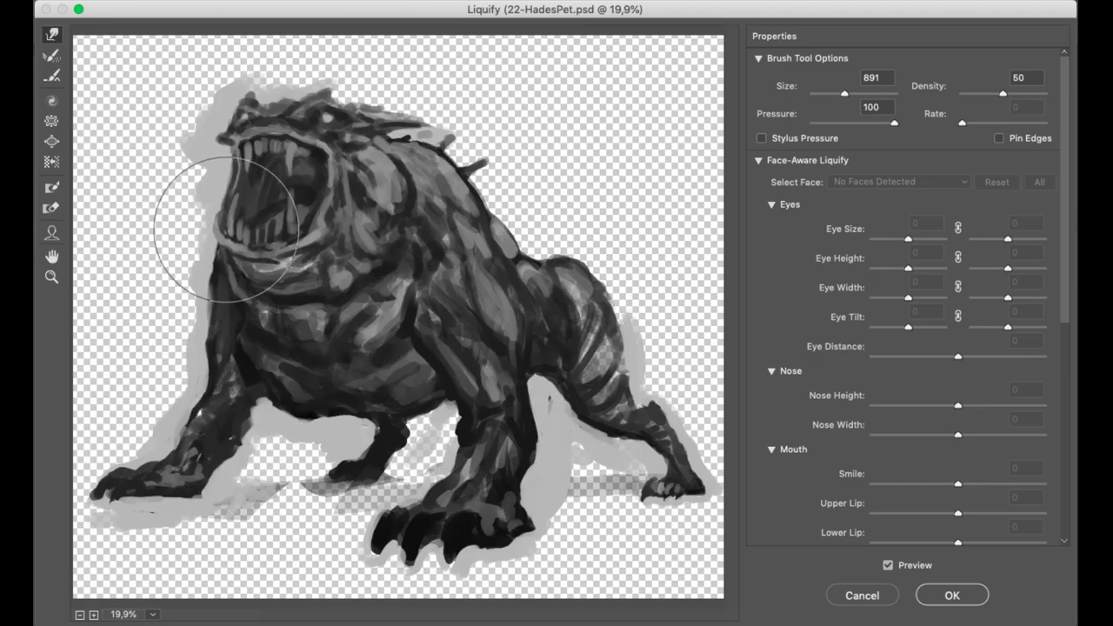
mouse_move(199, 224)
left_mouse_down()
mouse_move(306, 241)
mouse_move(378, 348)
mouse_move(353, 360)
left_mouse_up()
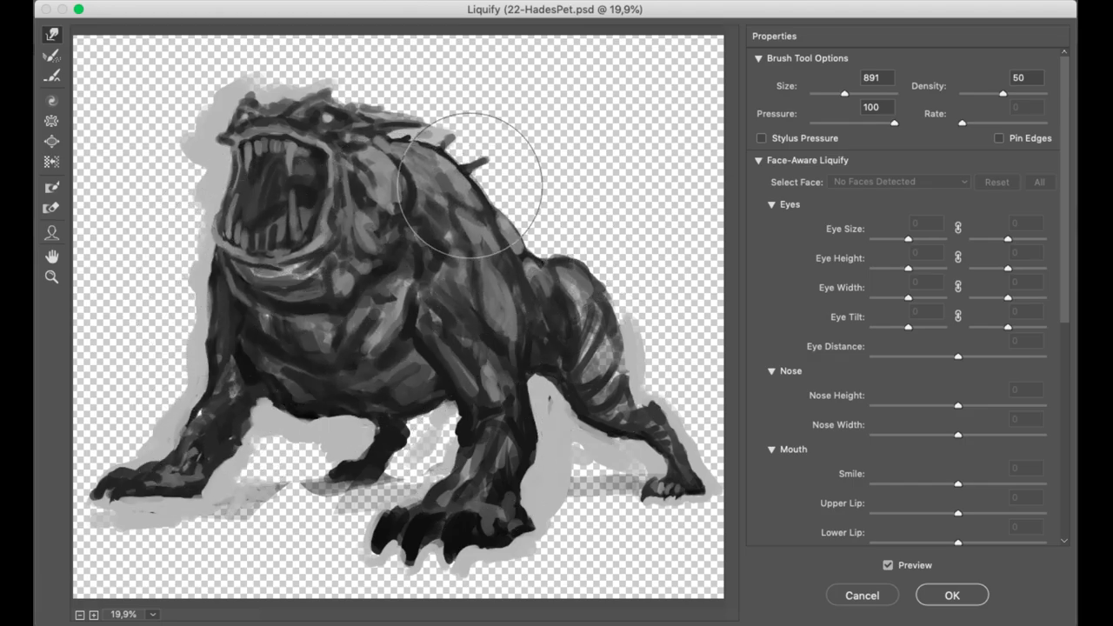
left_click(948, 595)
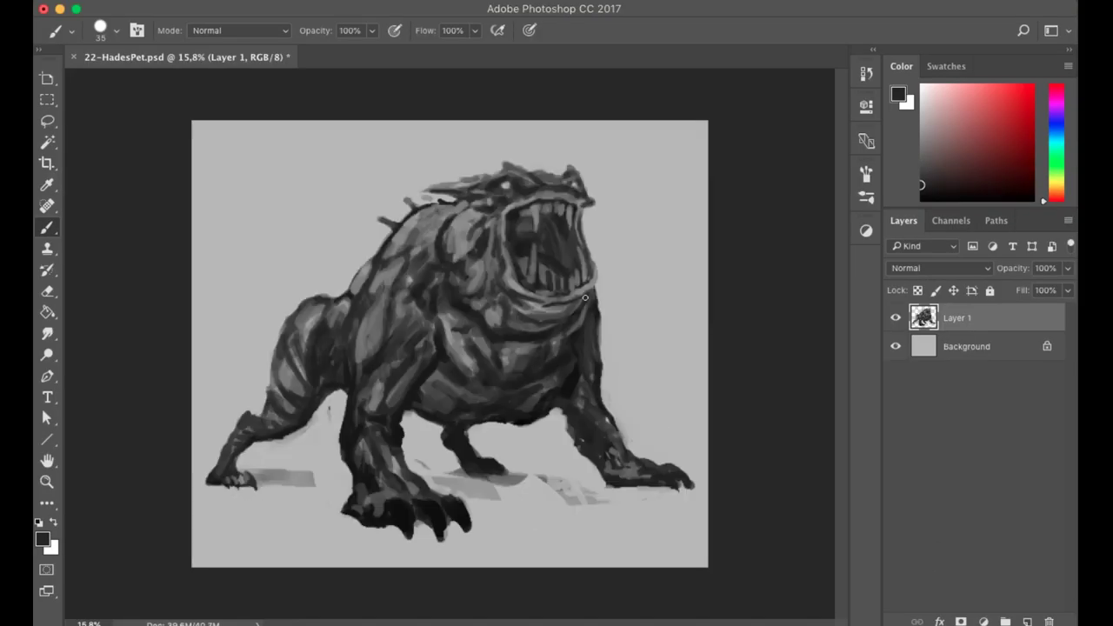
Sharpen the teeth and fangs in the mouth with a 20 px brush and sampled grays.
key("super+plus")
left_click(573, 268, "alt")
left_click_drag(559, 280, 558, 294)
left_click_drag(543, 272, 541, 298)
key("x")
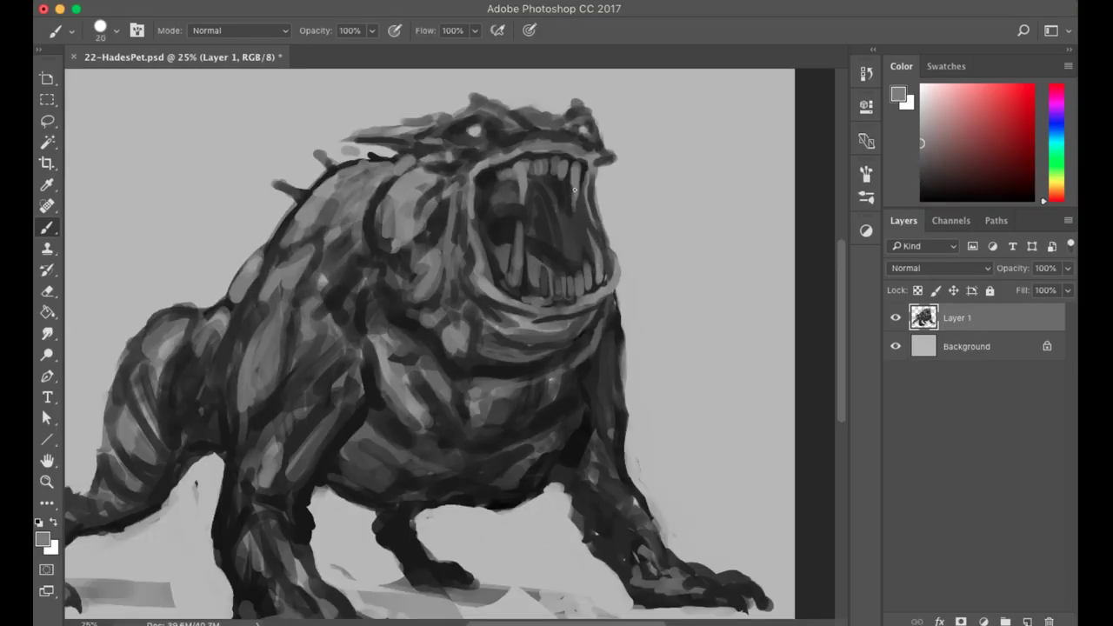
Paint dark gaps between the upper teeth and deepen the mouth interior with a brush of about 25 px.
key("x")
key("bracketleft")
key("x")
key("x")
key("x")
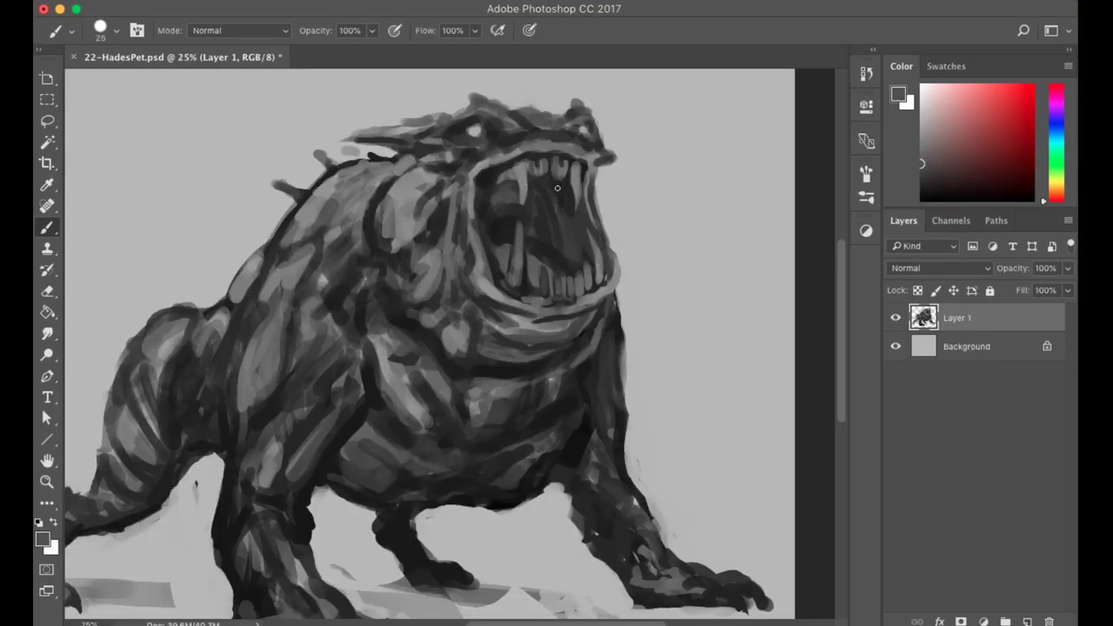
key("bracketleft")
key("x")
key("bracketright")
left_click(528, 282, "alt")
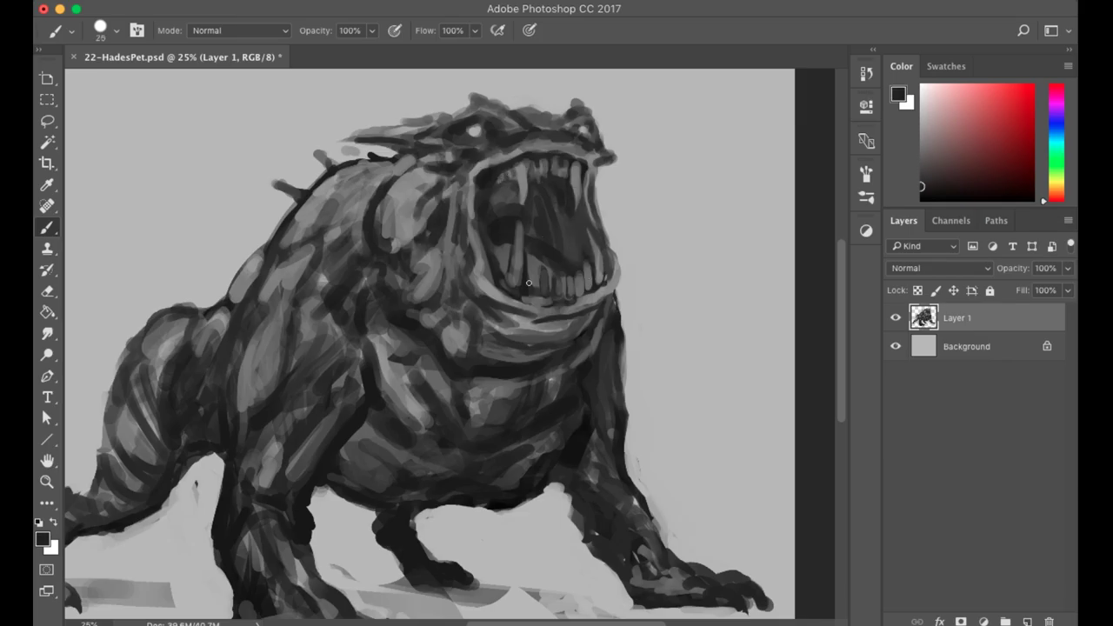
Sharpen the lower teeth and fangs with sampled dark and light grays, using a 25 to 30 px brush.
key("x")
left_click(565, 276, "alt")
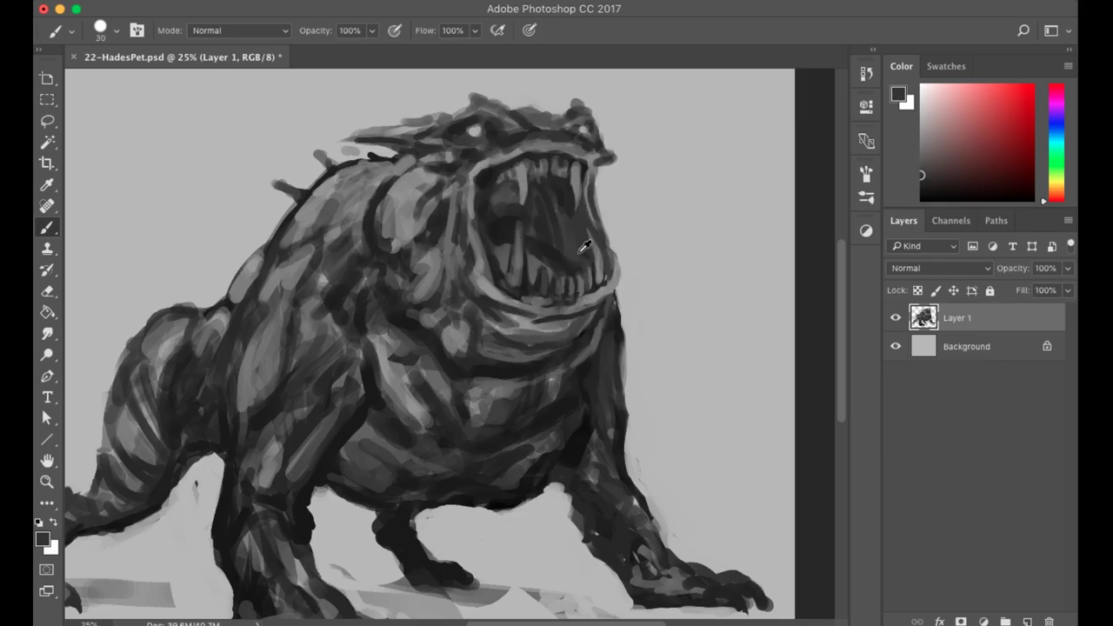
key("x")
key("bracketleft")
key("x")
key("x")
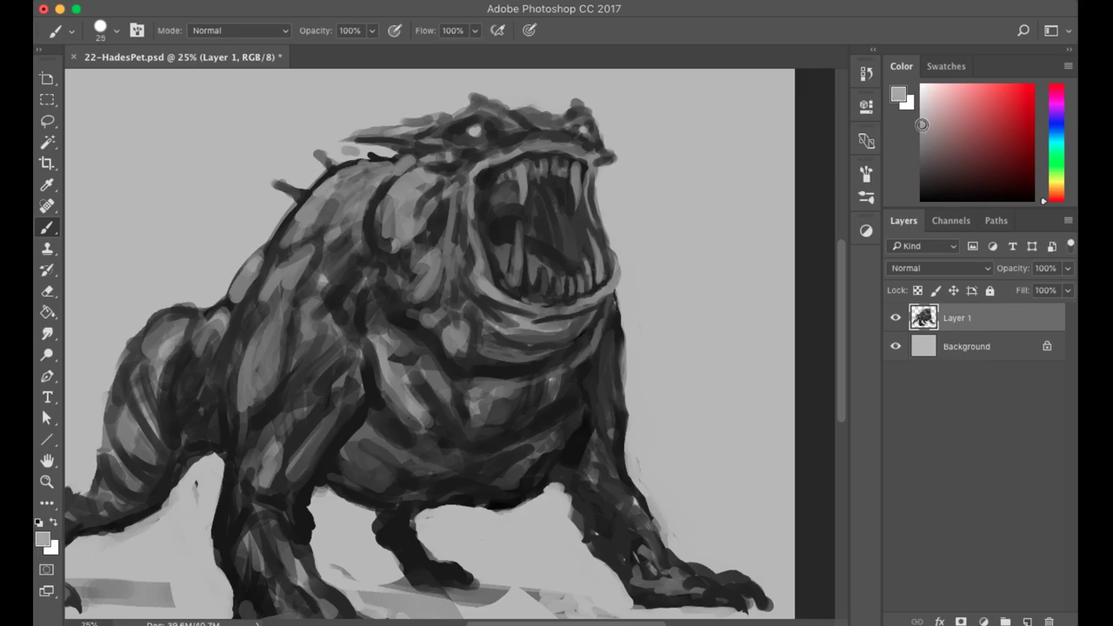
key("bracketright")
left_click(504, 257, "alt")
key("x")
key("x")
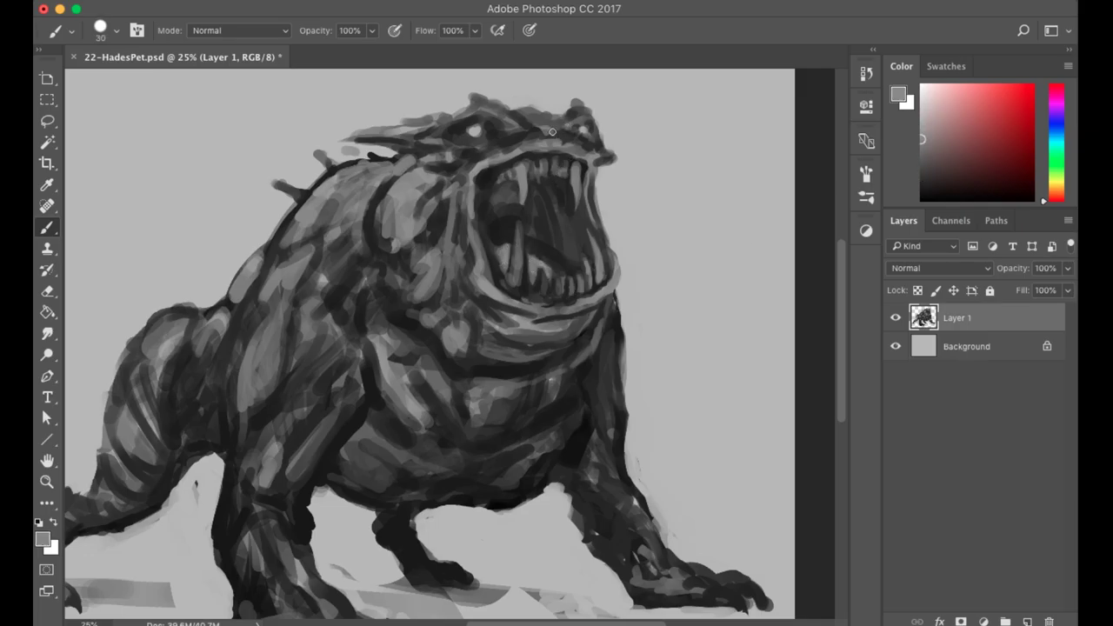
Add sampled mid-gray accents to the snout and the cheek behind the mouth with a small brush.
left_click(566, 146, "alt")
key("x")
left_click(410, 185, "alt")
key("bracketleft")
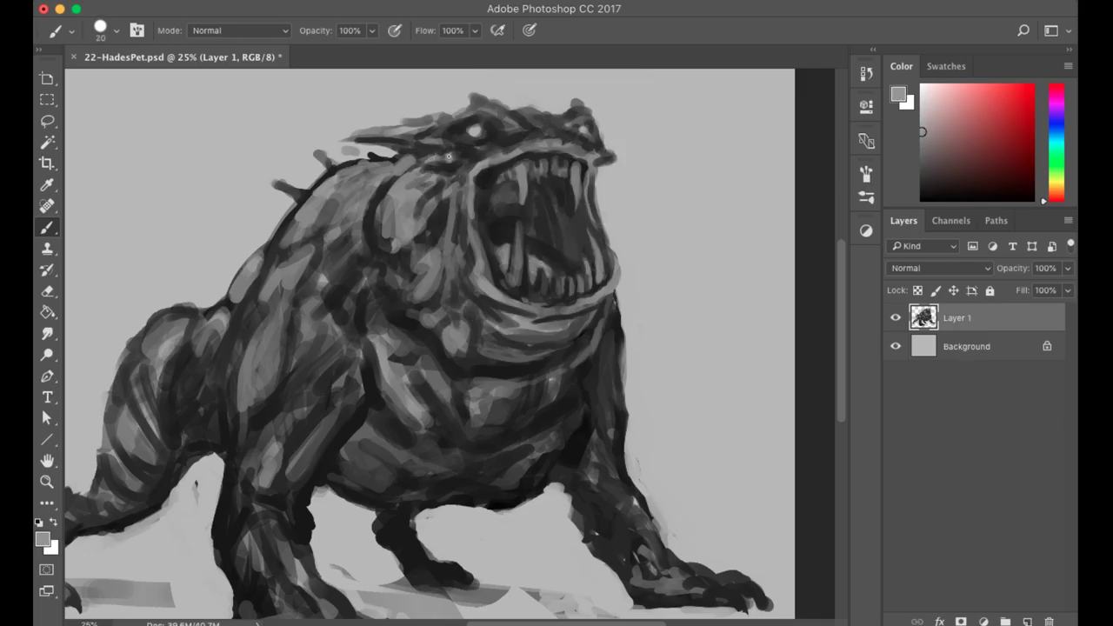
Trim the head's crest spikes and horns into sharper points with the sampled background gray.
key("bracketright")
key("bracketright")
left_click(346, 145, "alt")
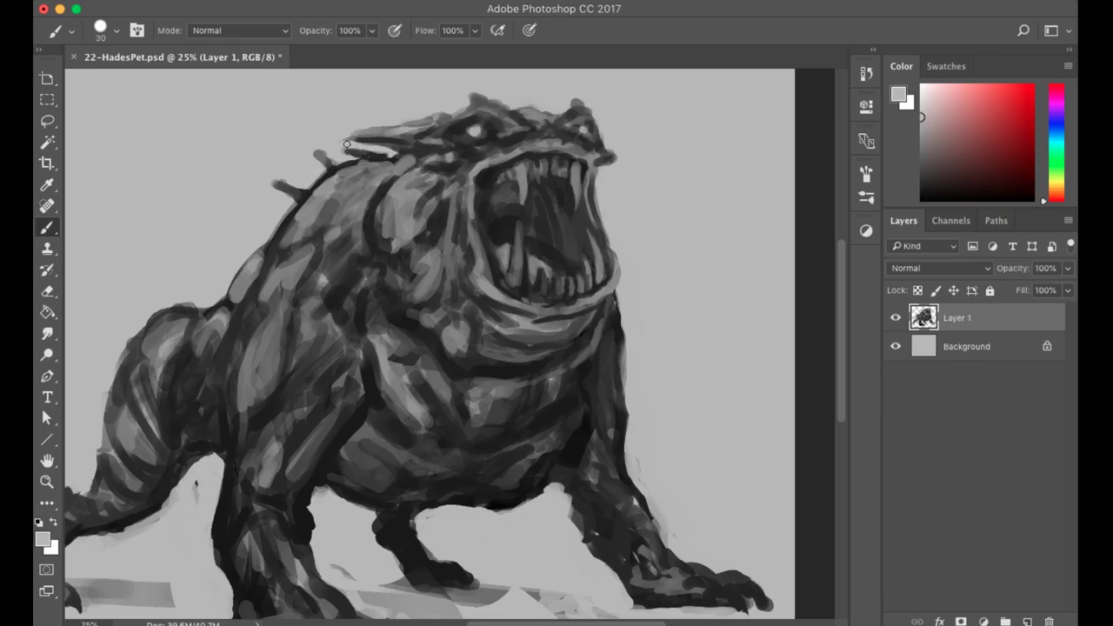
key("bracketleft")
key("bracketleft")
left_click(474, 106, "alt")
left_click(573, 107, "alt")
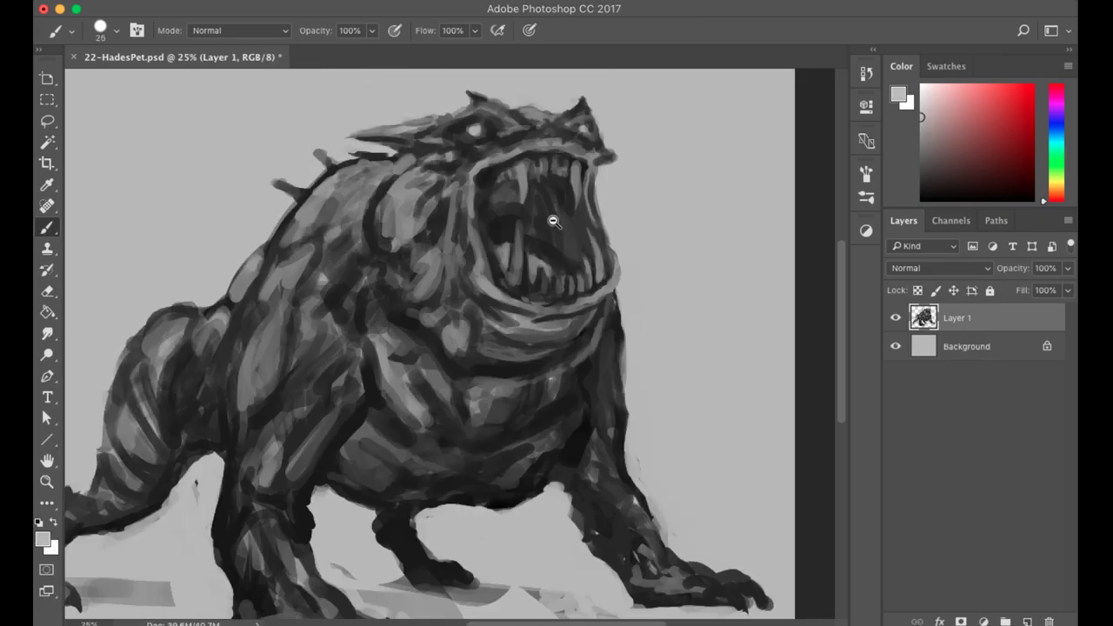
Reshape the base of the back spines and the shoulder line behind the head with a 40 px brush and dark grays.
key("super+minus")
key("bracketright")
key("bracketright")
left_click(480, 231, "alt")
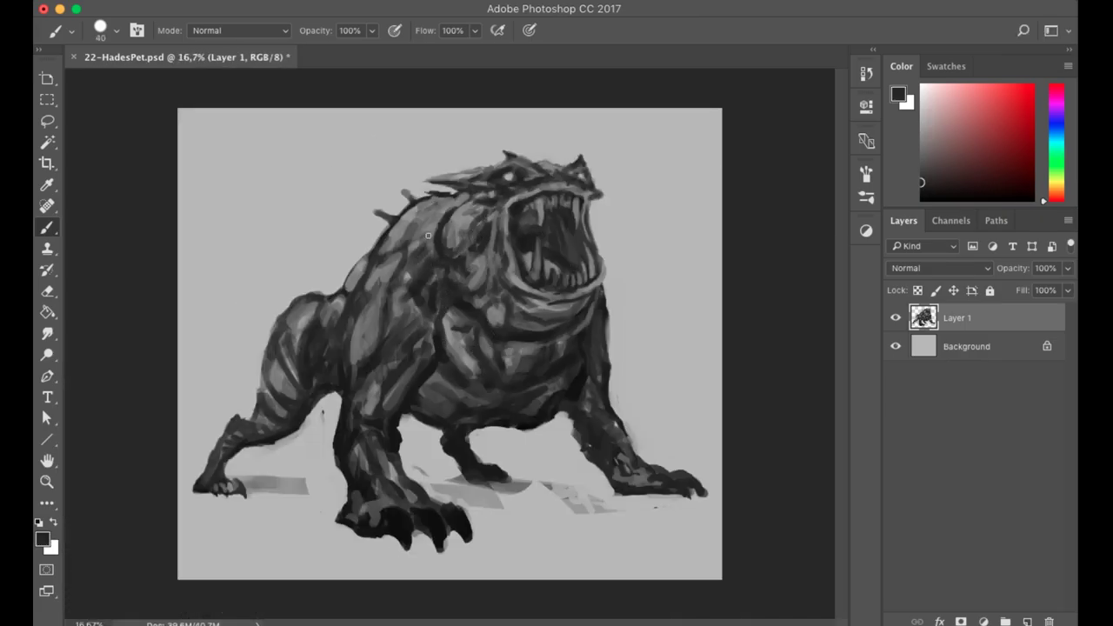
mouse_move(428, 235)
left_mouse_down()
mouse_move(441, 204)
mouse_move(409, 199)
left_mouse_up()
left_click(419, 205, "alt")
left_click(429, 200, "alt")
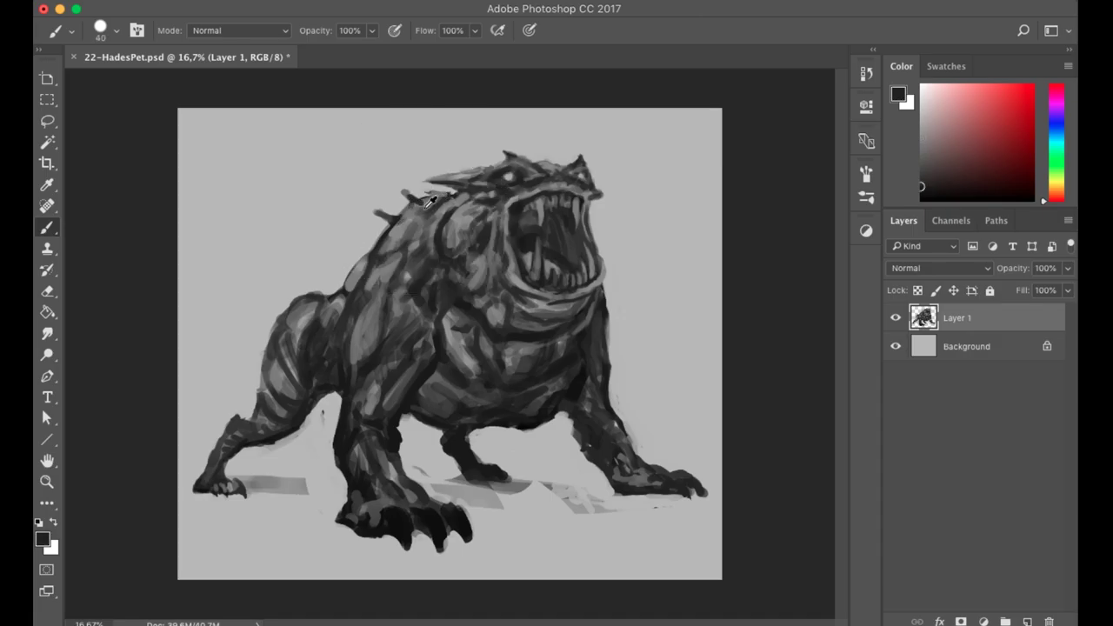
left_click(438, 199, "alt")
key("bracketleft")
Shade the thigh and hind leg with sampled grays and trim the outline of the hind foot.
left_click_drag(330, 322, 323, 338)
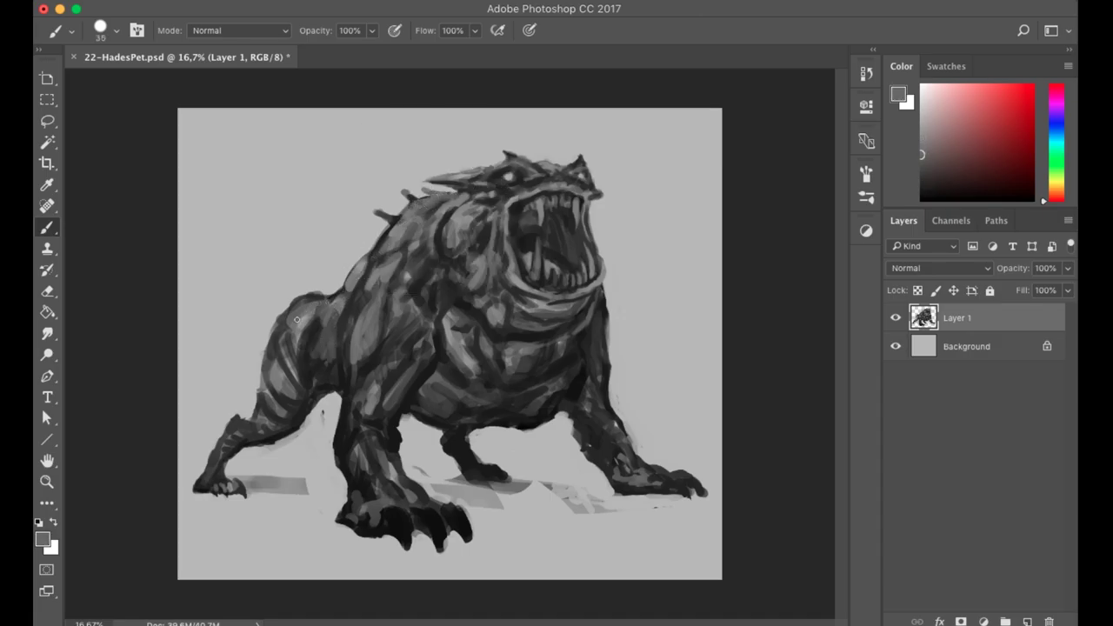
left_click(260, 386, "alt")
left_click_drag(261, 382, 248, 434)
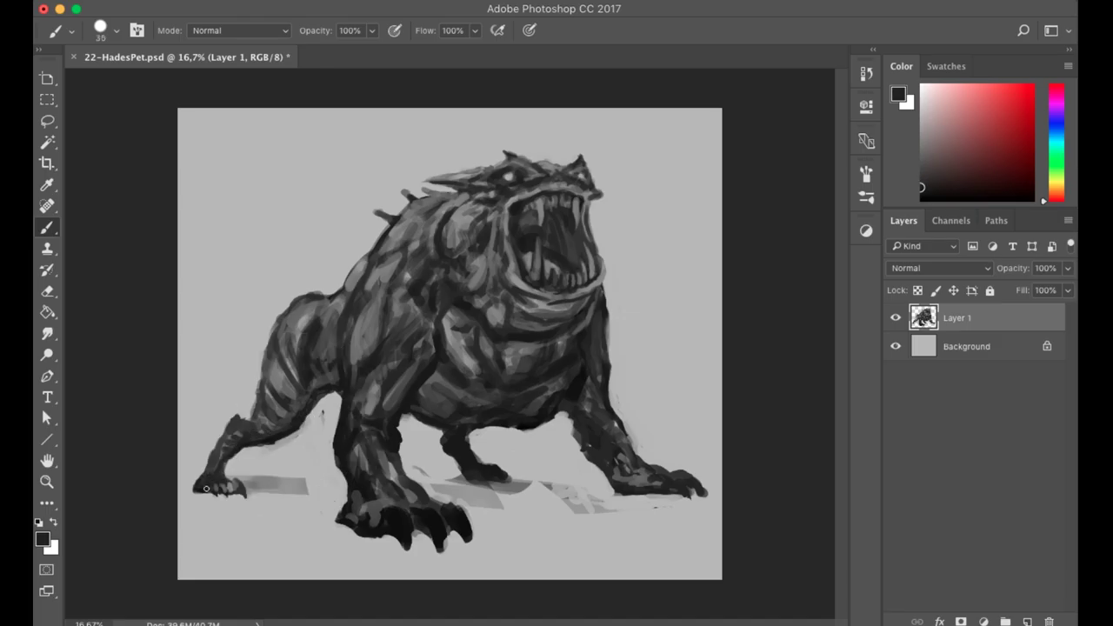
left_click(197, 481, "alt")
key("bracketright")
left_click(400, 353, "alt")
key("bracketleft")
Define the claws of the near front paw with black shapes and light highlights, using a 30 to 35 px brush.
left_click(405, 435, "alt")
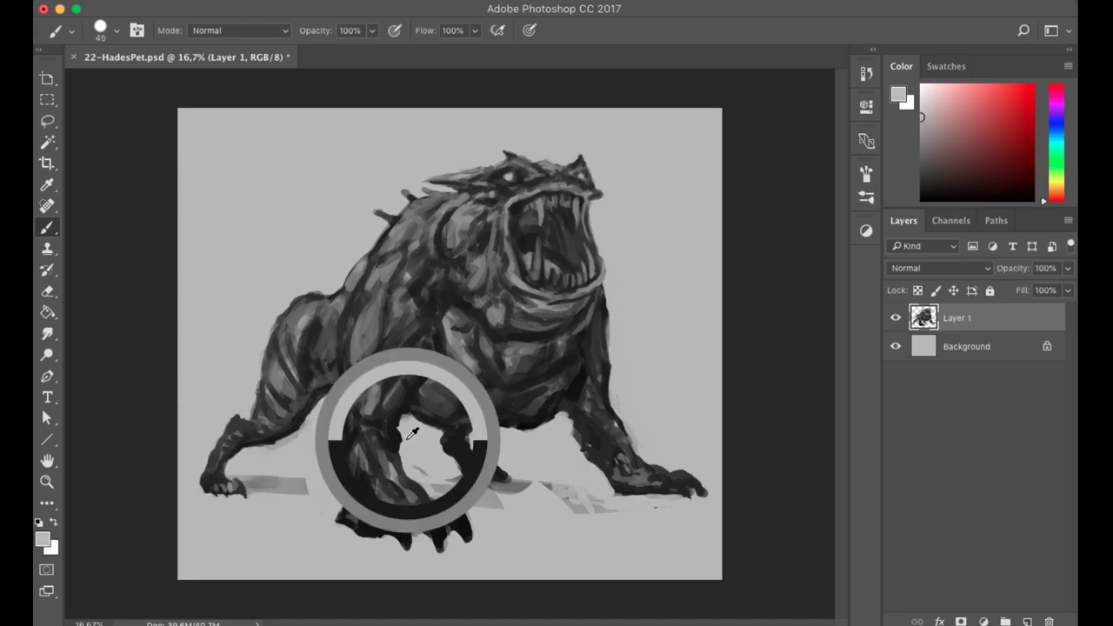
key("bracketleft")
left_click_drag(450, 504, 467, 525)
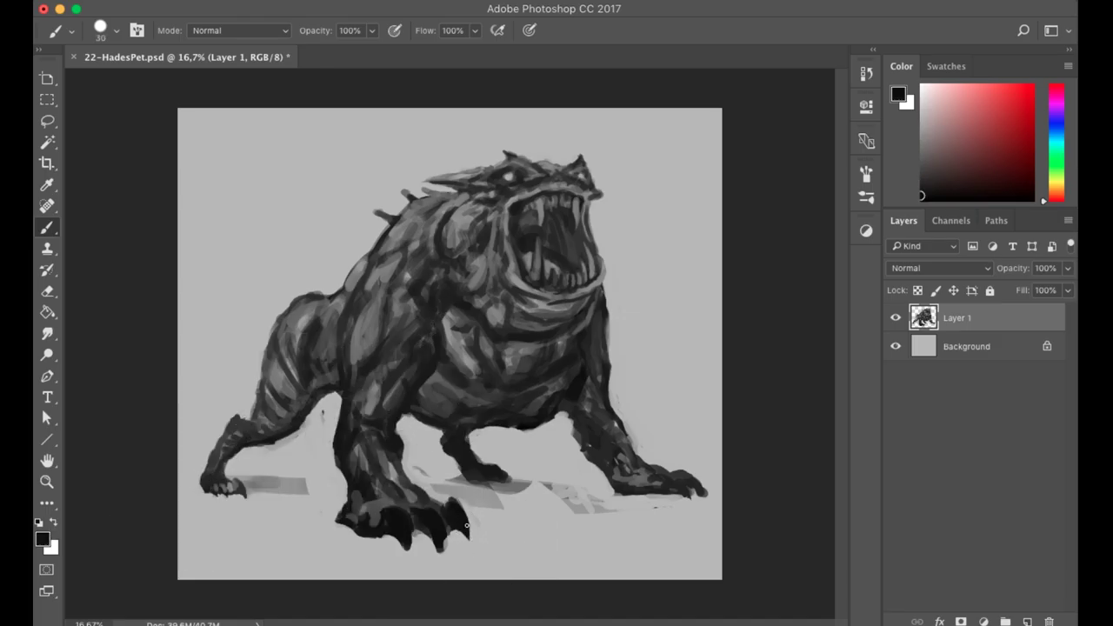
left_click(414, 534, "alt")
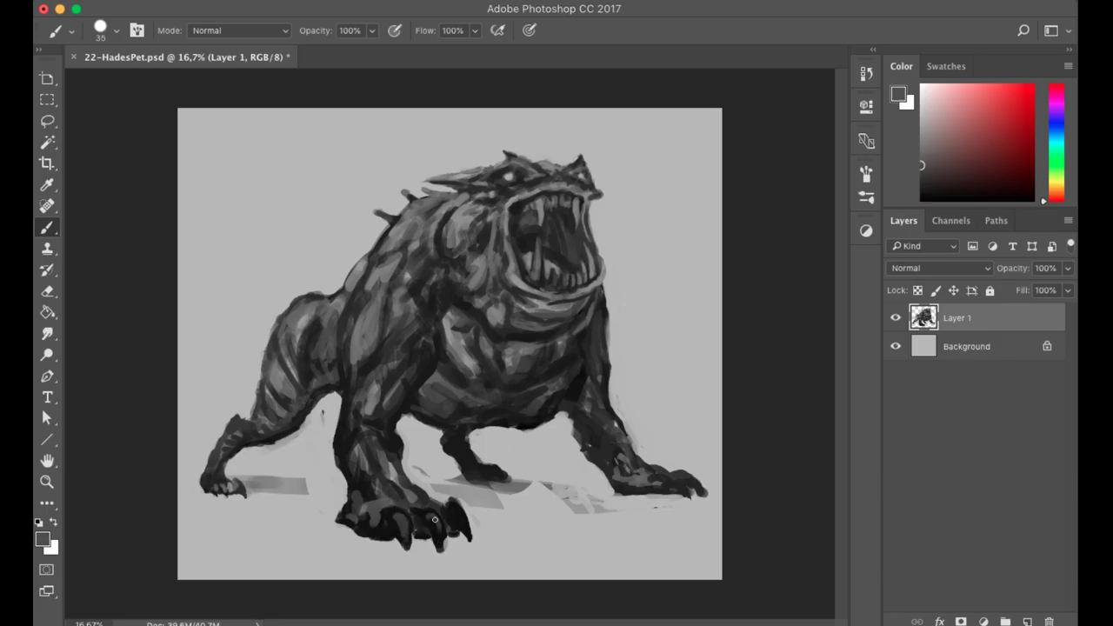
left_click(433, 538, "alt")
key("bracketright")
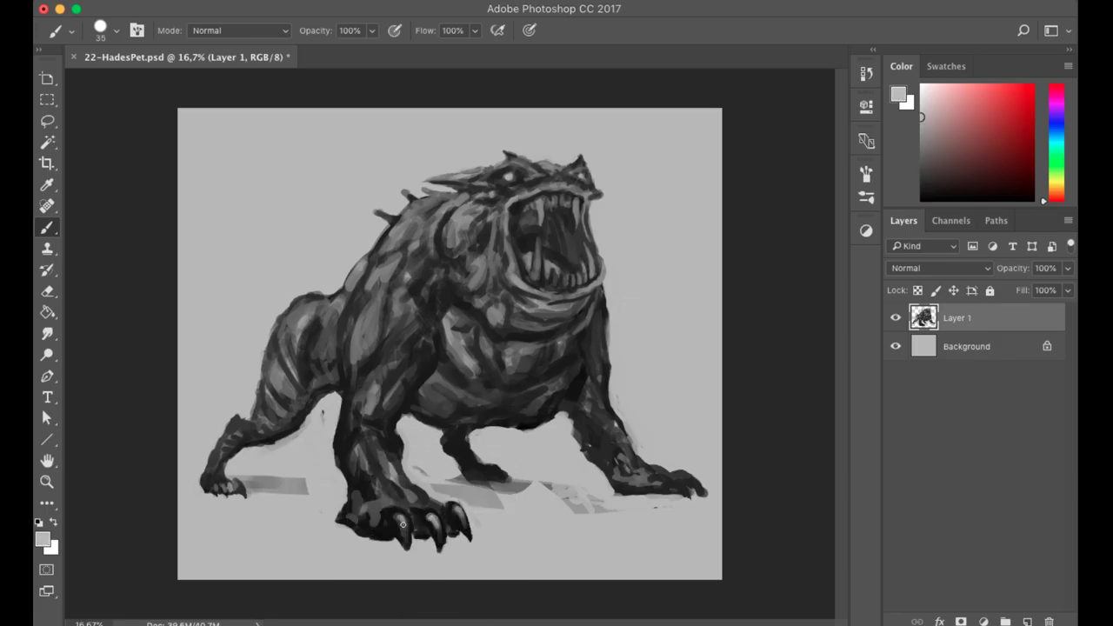
Deepen the shadows on the near foreleg, its paw and the belly folds with a 40 px near-black brush.
left_click(402, 524, "alt")
key("bracketright")
left_click_drag(383, 497, 355, 458)
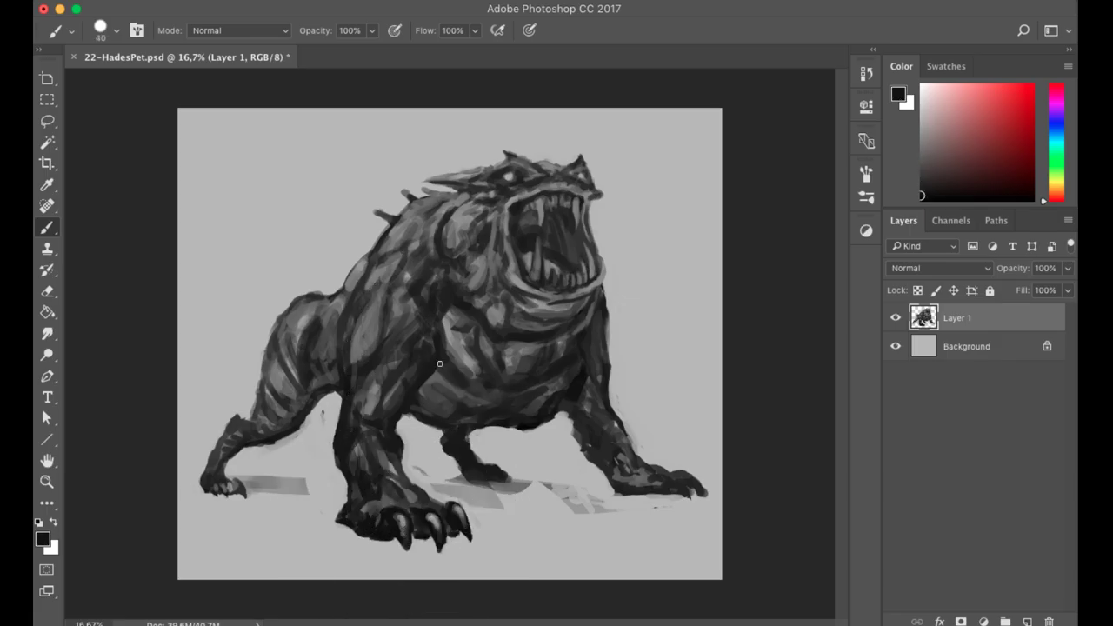
mouse_move(439, 363)
left_mouse_down()
mouse_move(487, 386)
mouse_move(475, 416)
mouse_move(447, 395)
mouse_move(557, 390)
left_mouse_up()
Repaint the far foreleg and paw as a thicker near-black shape, enlarging the brush to 90 px.
left_click(574, 455, "alt")
key("bracketright")
key("bracketright")
key("bracketright")
left_click_drag(621, 440, 599, 318)
left_click(613, 416, "alt")
key("bracketright")
key("bracketright")
mouse_move(591, 408)
left_mouse_down()
mouse_move(573, 451)
mouse_move(602, 486)
mouse_move(665, 500)
mouse_move(686, 475)
mouse_move(645, 494)
mouse_move(615, 460)
mouse_move(603, 412)
mouse_move(617, 373)
mouse_move(608, 291)
mouse_move(613, 321)
left_mouse_up()
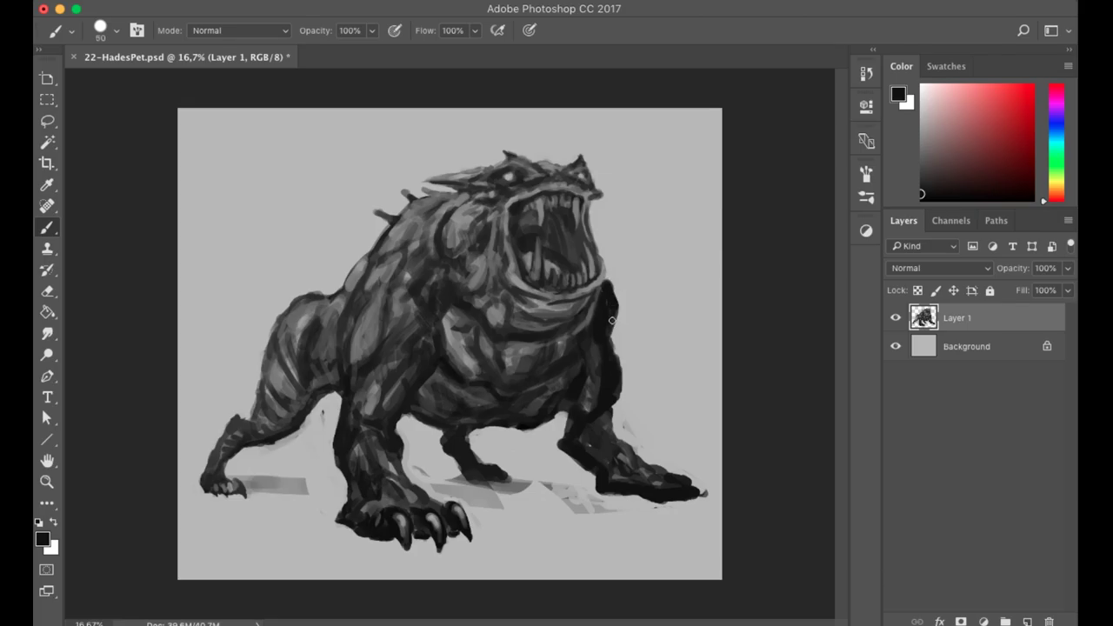
Extend the dark far shoulder up behind the jaw with a 30 px brush.
key("bracketleft")
key("bracketleft")
key("bracketleft")
key("bracketleft")
left_click_drag(611, 280, 598, 246)
Flip the canvas horizontally and trim the outlines of the far foreleg and paw with the background gray.
key("h")
left_click(310, 229, "alt")
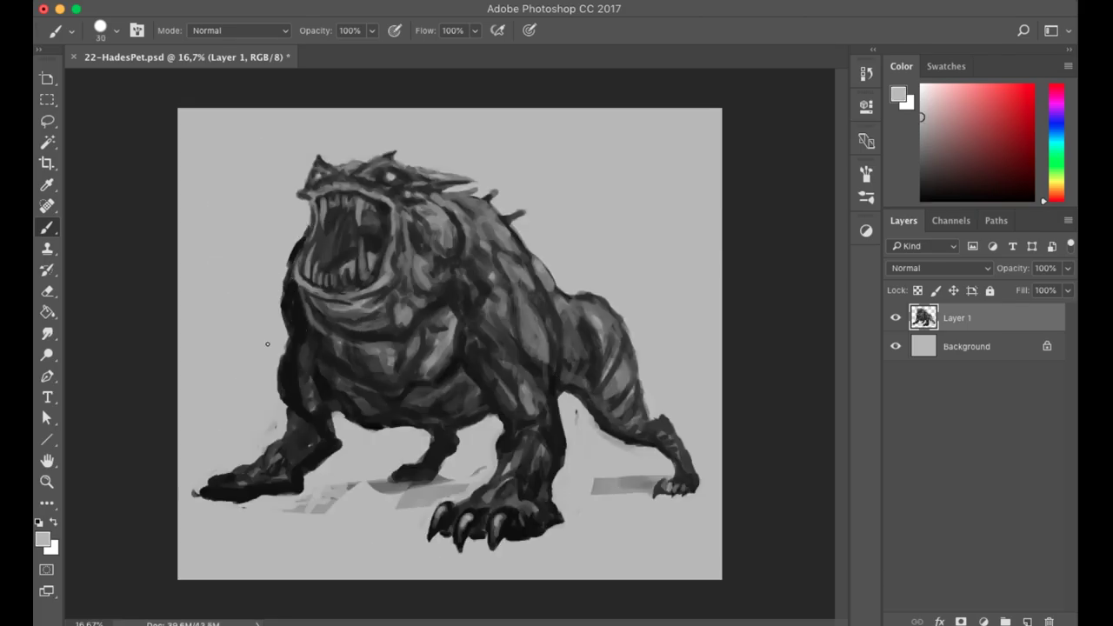
left_click(290, 411, "alt")
key("bracketright")
left_click(280, 402, "alt")
left_click_drag(283, 402, 288, 352)
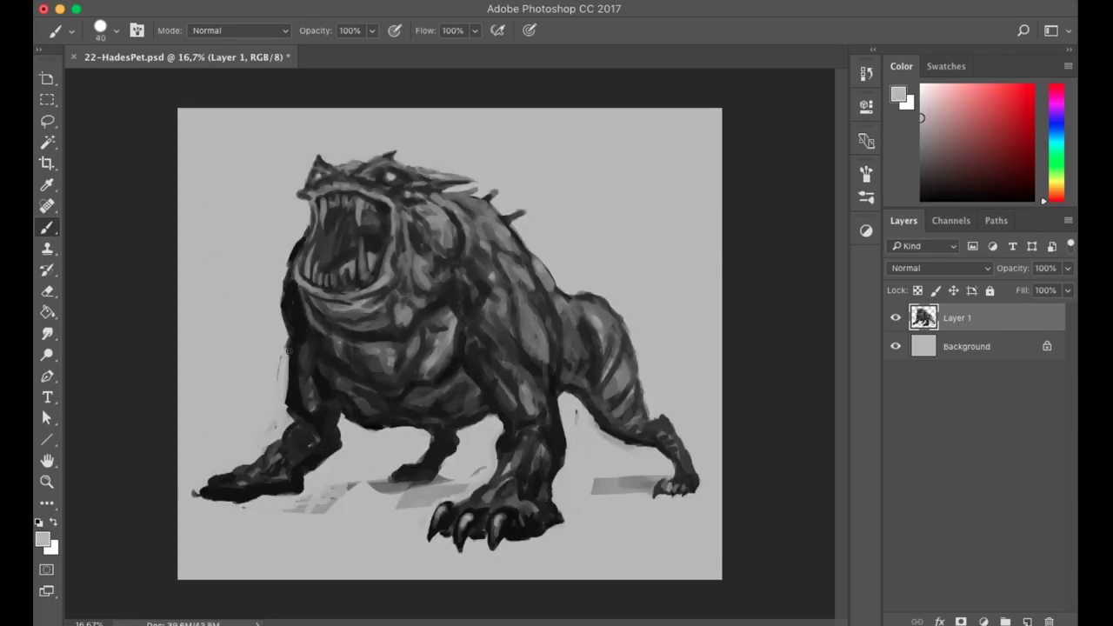
key("bracketleft")
left_click(250, 504, "alt")
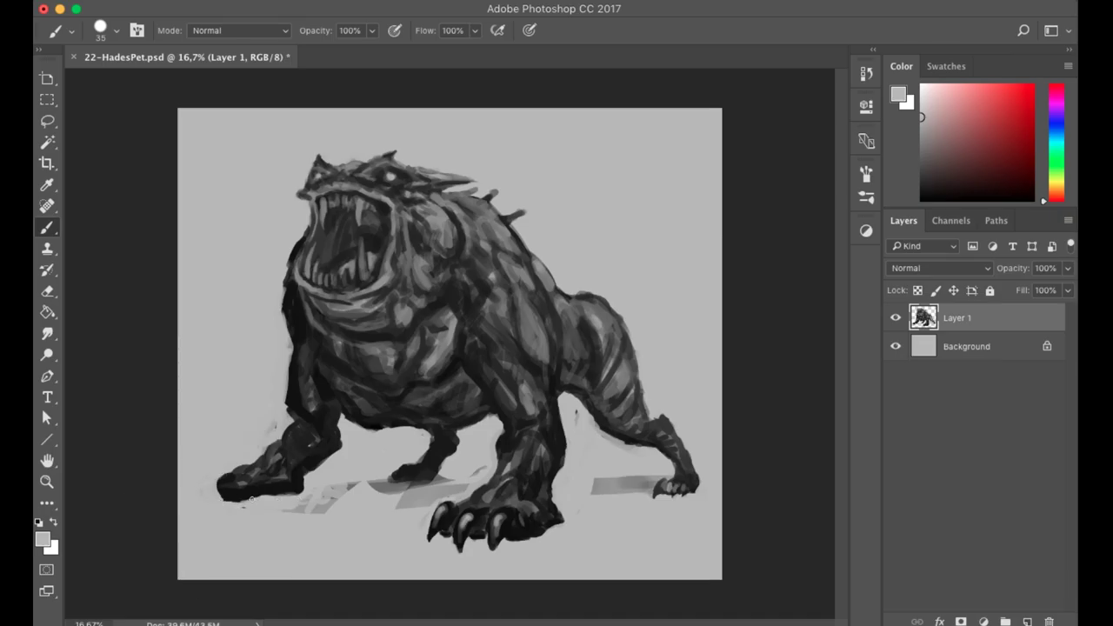
Rework the far front paw's underside and rough in its toes with sampled dark and background grays.
left_click(300, 474, "alt")
mouse_move(304, 492)
left_mouse_down()
mouse_move(253, 495)
mouse_move(297, 497)
mouse_move(217, 496)
left_mouse_up()
left_click(278, 509, "alt")
left_click(252, 487, "alt")
key("bracketright")
left_click(234, 469, "alt")
Flip the canvas back and shade the far shoulder and upper foreleg with near-black and sampled gray strokes.
key("ctrl+shift+h")
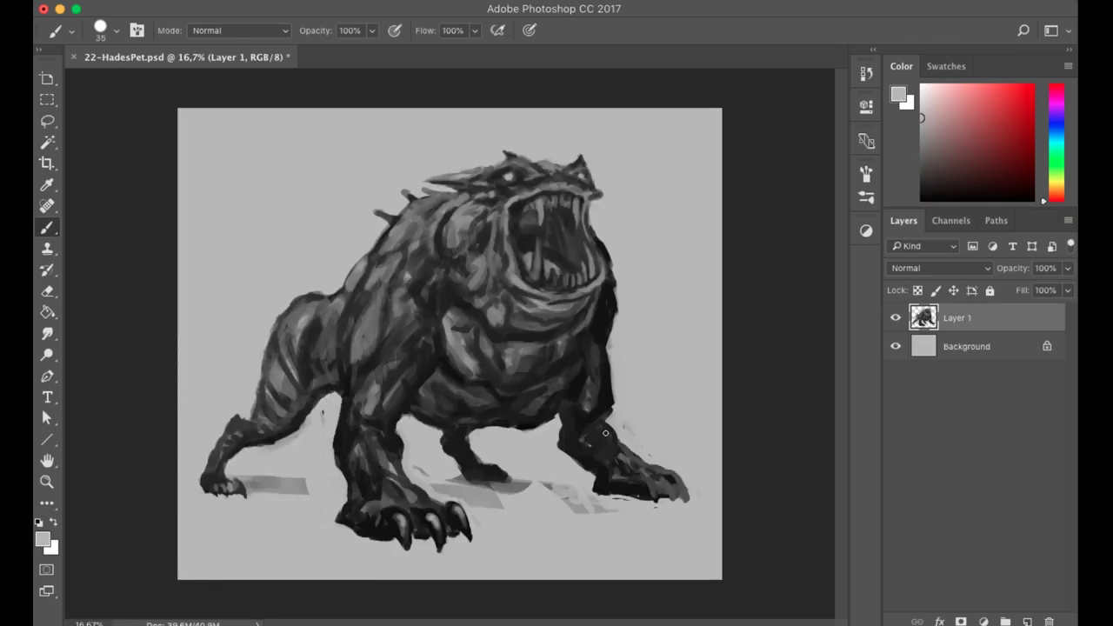
key("bracketleft")
key("d")
left_click_drag(619, 285, 614, 309)
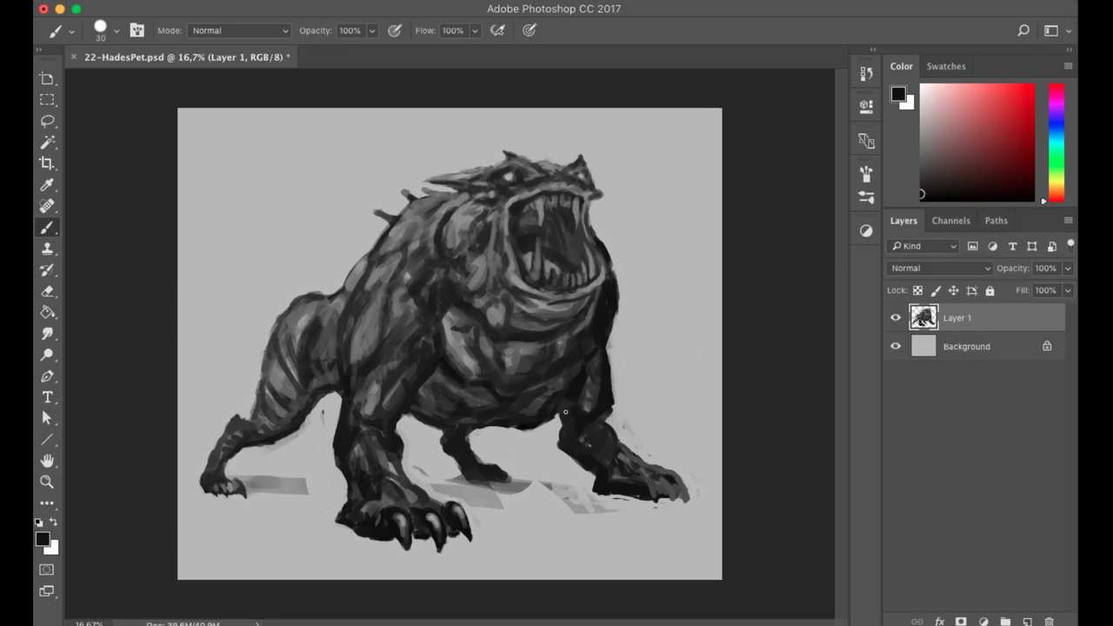
key("bracketright")
left_click(545, 327, "alt")
left_click(609, 322, "alt")
Paint separate toes and knuckles on the far front paw with sampled grays.
key("bracketright")
mouse_move(644, 468)
left_mouse_down()
mouse_move(680, 501)
mouse_move(700, 496)
mouse_move(692, 485)
mouse_move(699, 507)
mouse_move(674, 490)
mouse_move(657, 498)
mouse_move(668, 480)
mouse_move(685, 487)
mouse_move(621, 469)
left_mouse_up()
left_click(691, 486, "alt")
key("bracketleft")
left_click(669, 484, "alt")
key("bracketright")
key("bracketleft")
Slim the outer edge of the far foreleg with a 35 px brush and the background gray.
left_click(619, 398, "alt")
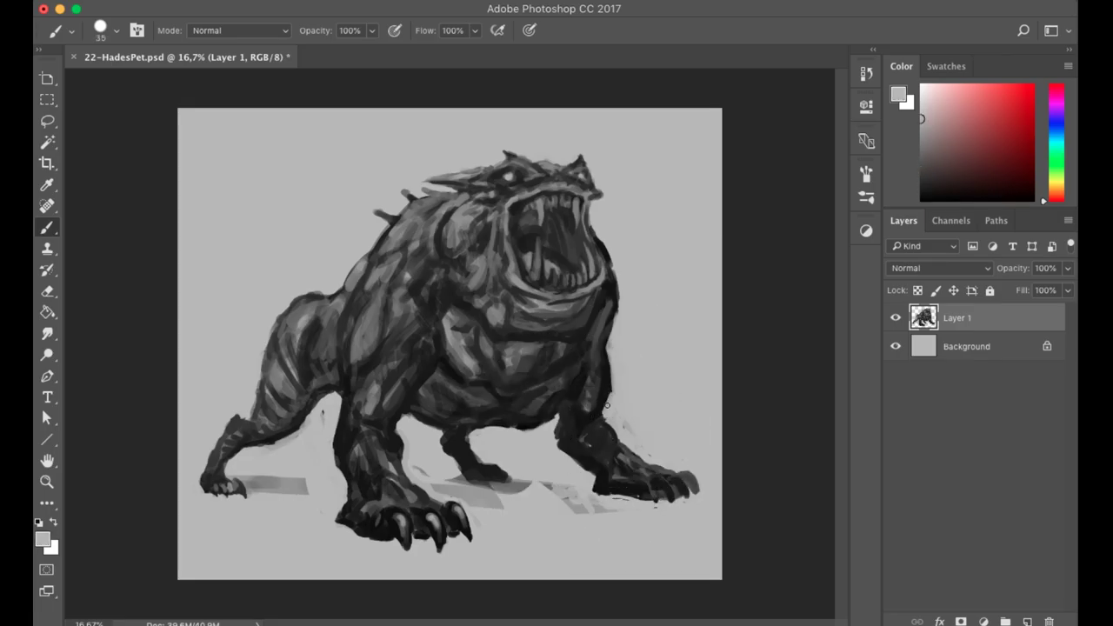
left_click(602, 356, "alt")
left_click_drag(611, 327, 617, 388)
left_click(625, 374, "alt")
Flip the canvas horizontally and blend the shading of the far foreleg, its paw and the adjoining chest.
key("ctrl+shift+h")
key("bracketleft")
left_click(212, 483, "alt")
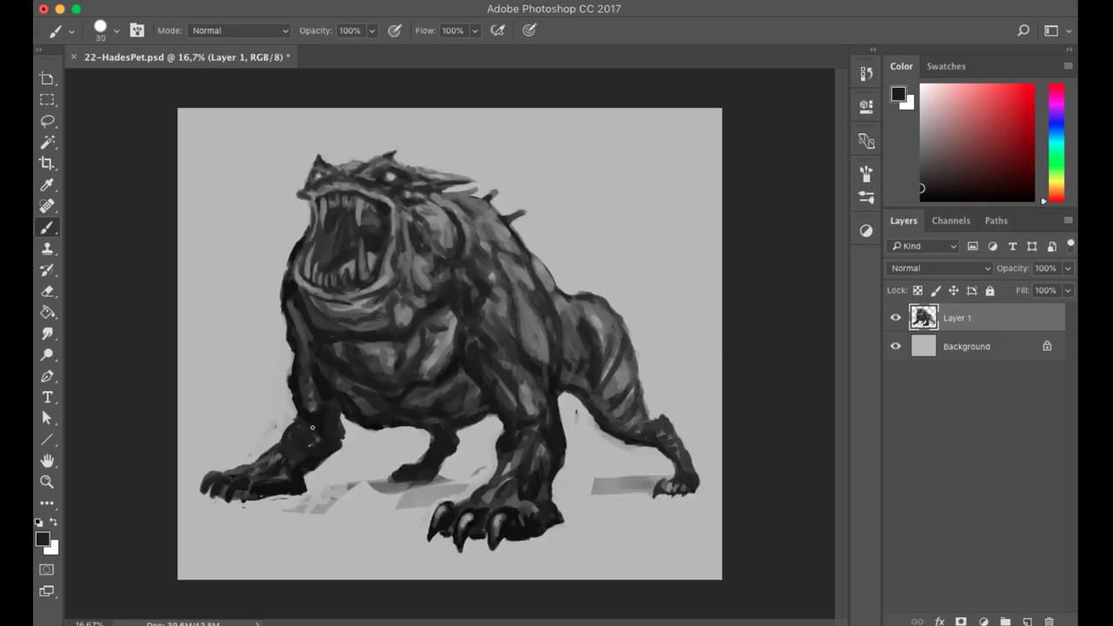
left_click(270, 452, "alt")
left_click(357, 344, "alt")
left_click(343, 389, "alt")
left_click(330, 340, "alt")
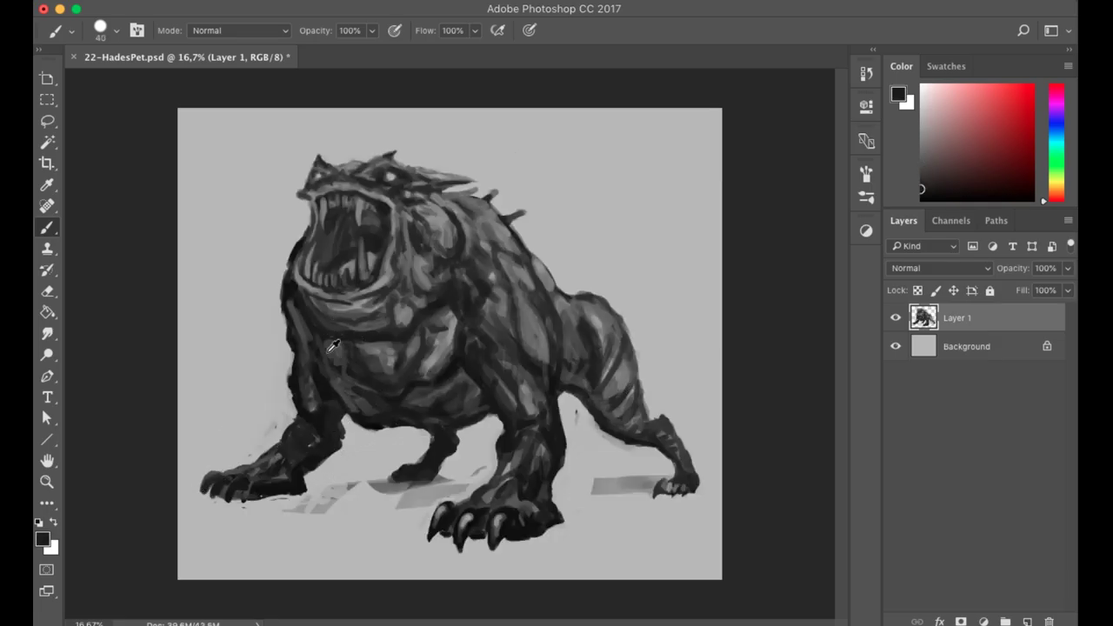
left_click(320, 335, "alt")
left_click(315, 333, "alt")
Trim the outer silhouette of the far shoulder and foreleg with a larger brush and sampled grays.
key("bracketright")
key("bracketright")
key("bracketright")
left_click(296, 236, "alt")
left_click_drag(296, 236, 294, 380)
left_click(304, 366, "alt")
key("bracketright")
left_click(284, 334, "alt")
Flip the canvas back and paint a row of small spines along the lower back above the hip.
key("ctrl+shift+h")
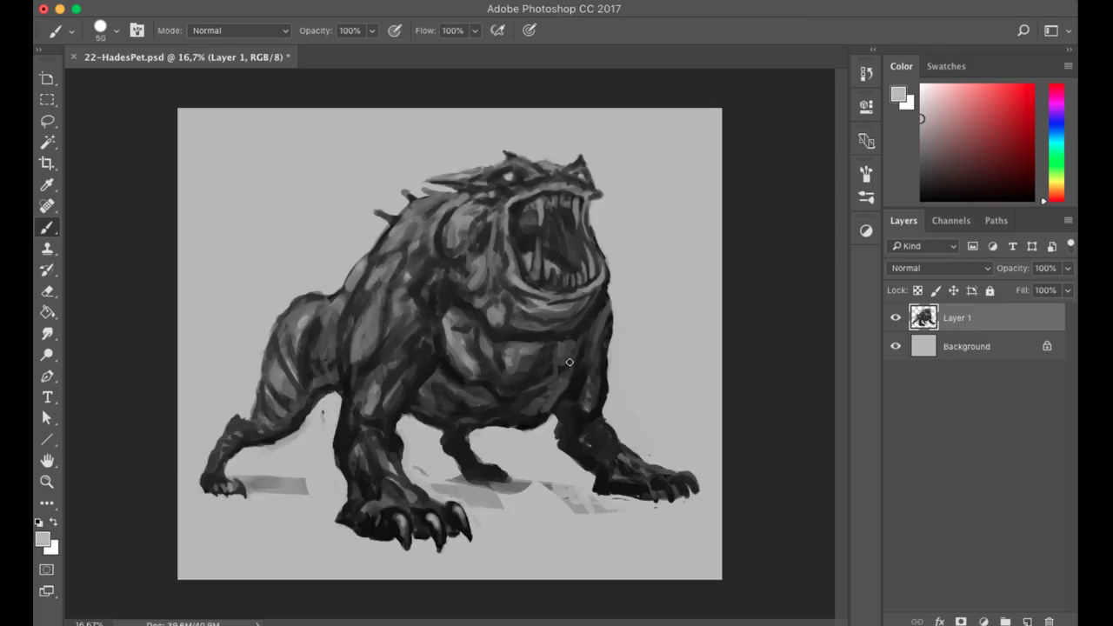
left_click(380, 247, "alt")
key("bracketleft")
left_click_drag(306, 296, 334, 273)
left_click(312, 285, "alt")
Lasso the far foreleg, rescale and distort it with Free Transform, apply the transformation, and deselect.
key("l")
left_click_drag(625, 301, 544, 424)
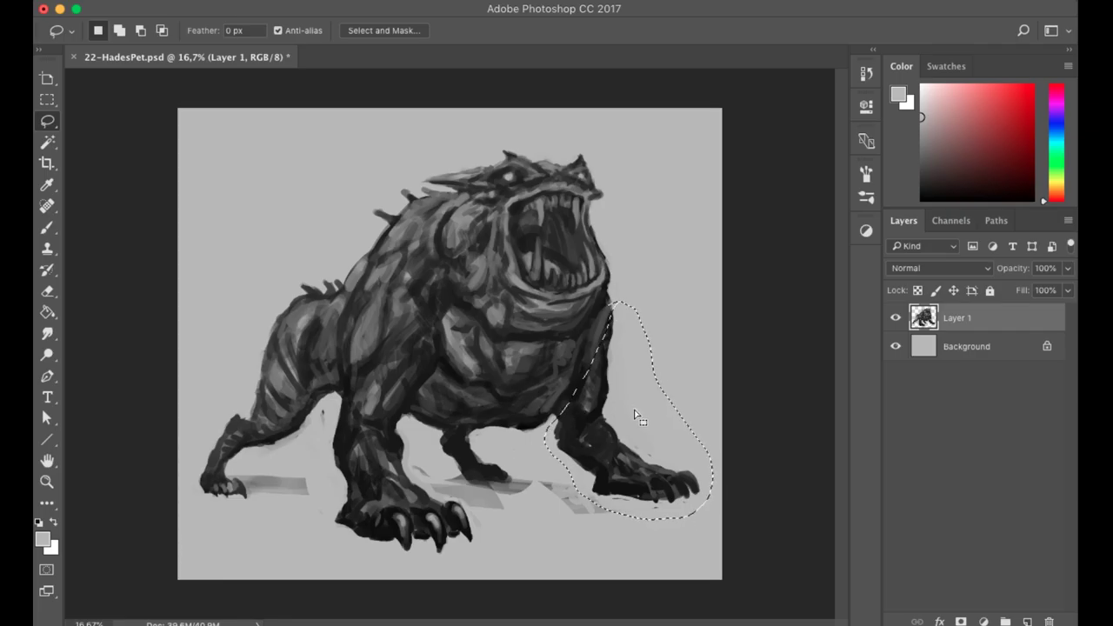
key("ctrl+t")
mouse_move(713, 519)
left_mouse_down()
mouse_move(724, 523)
mouse_move(687, 514)
left_mouse_up()
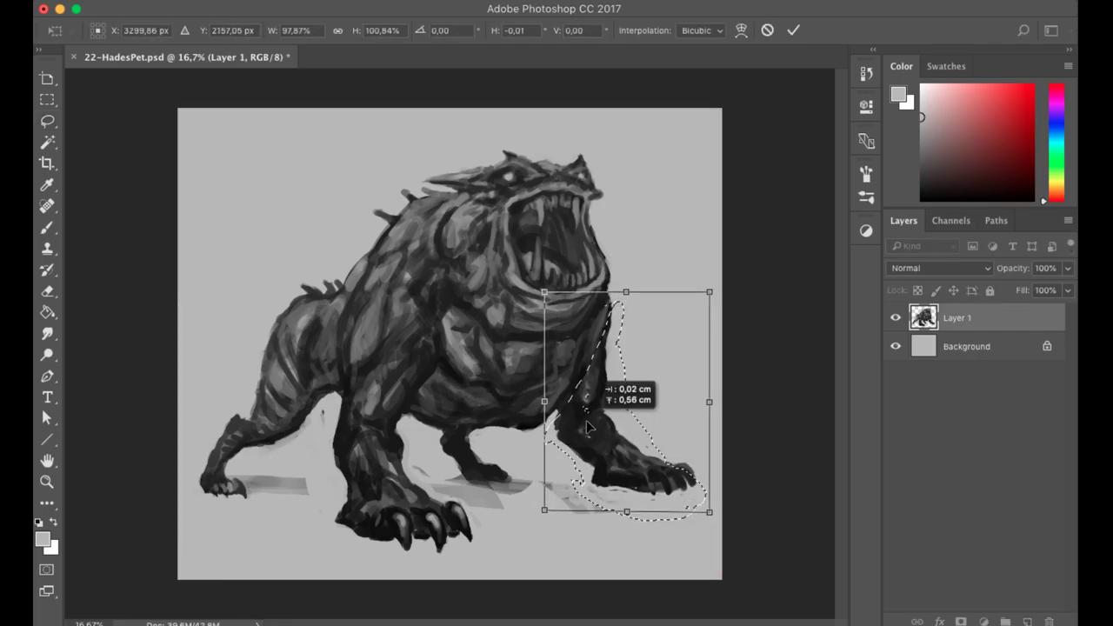
left_click_drag(687, 302, 693, 324)
mouse_move(616, 408)
left_mouse_down()
mouse_move(626, 300)
mouse_move(600, 374)
mouse_move(558, 356)
mouse_move(549, 217)
left_mouse_up()
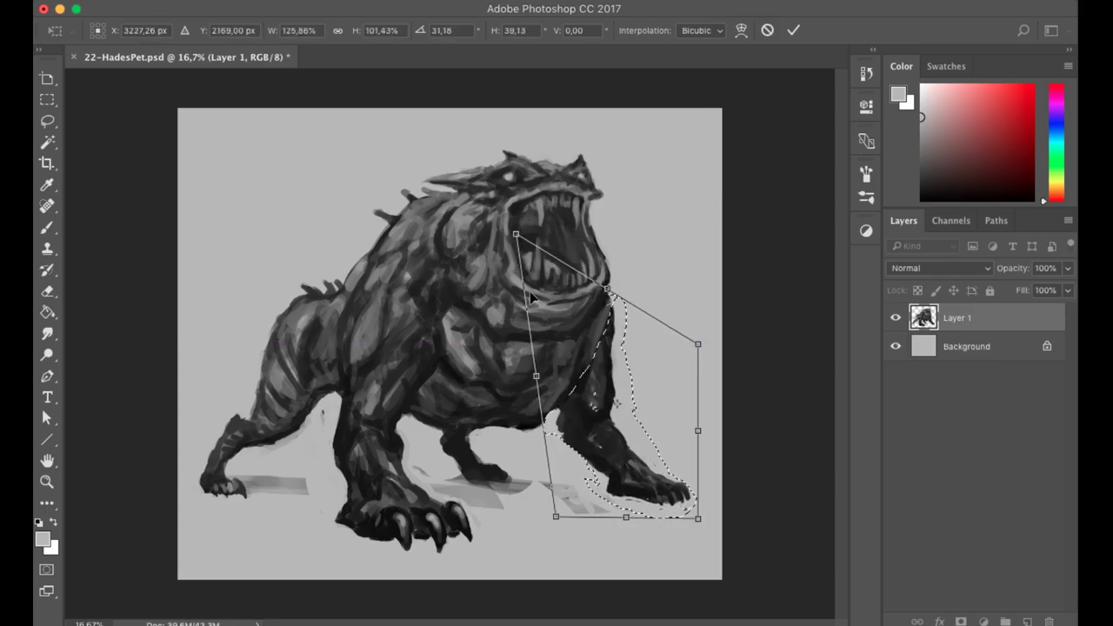
key("Return")
key("ctrl+d")
Clean up the edges of the transformed far foreleg and rework its wrist with a 40 px brush.
key("b")
left_click(560, 432, "alt")
left_click(614, 360, "alt")
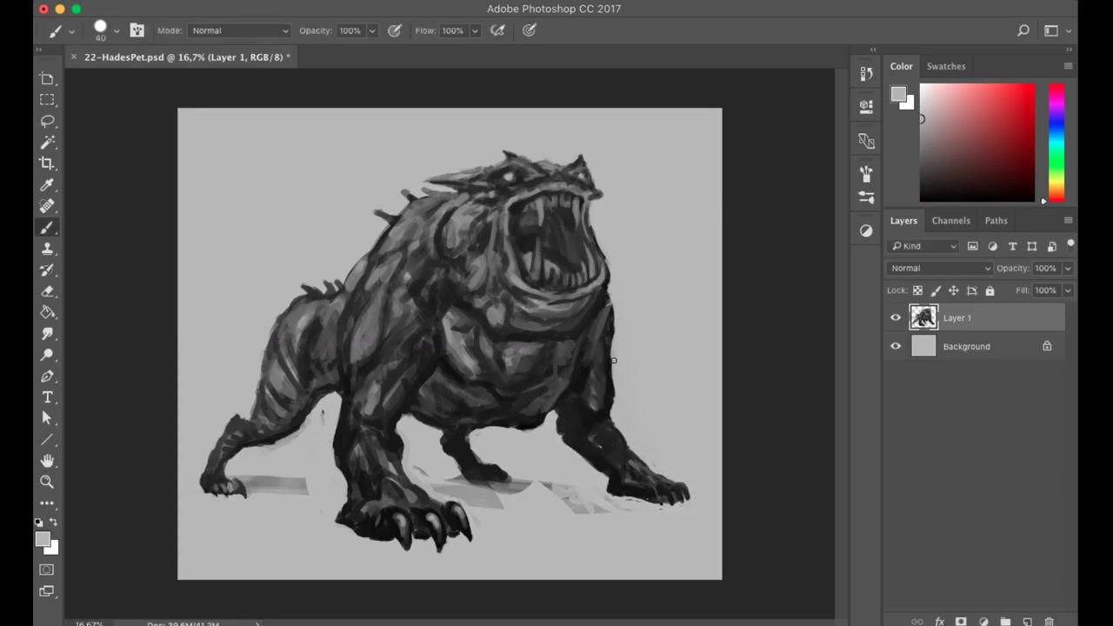
left_click(608, 409, "alt")
mouse_move(600, 474)
left_mouse_down()
mouse_move(651, 461)
mouse_move(696, 489)
mouse_move(666, 463)
mouse_move(602, 474)
mouse_move(626, 496)
left_mouse_up()
left_click(651, 462, "alt")
Repaint the far front paw with longer, separated toes and trim its underside with the background gray.
left_click(706, 477, "alt")
left_click(661, 474, "alt")
left_click(706, 500, "alt")
left_click(647, 487, "alt")
left_click(628, 496, "alt")
mouse_move(695, 492)
left_mouse_down()
mouse_move(626, 496)
mouse_move(691, 499)
mouse_move(701, 486)
mouse_move(641, 491)
left_mouse_up()
left_click(698, 476, "alt")
left_click(604, 456, "alt")
key("bracketright")
left_click(687, 478, "alt")
left_click(670, 500, "alt")
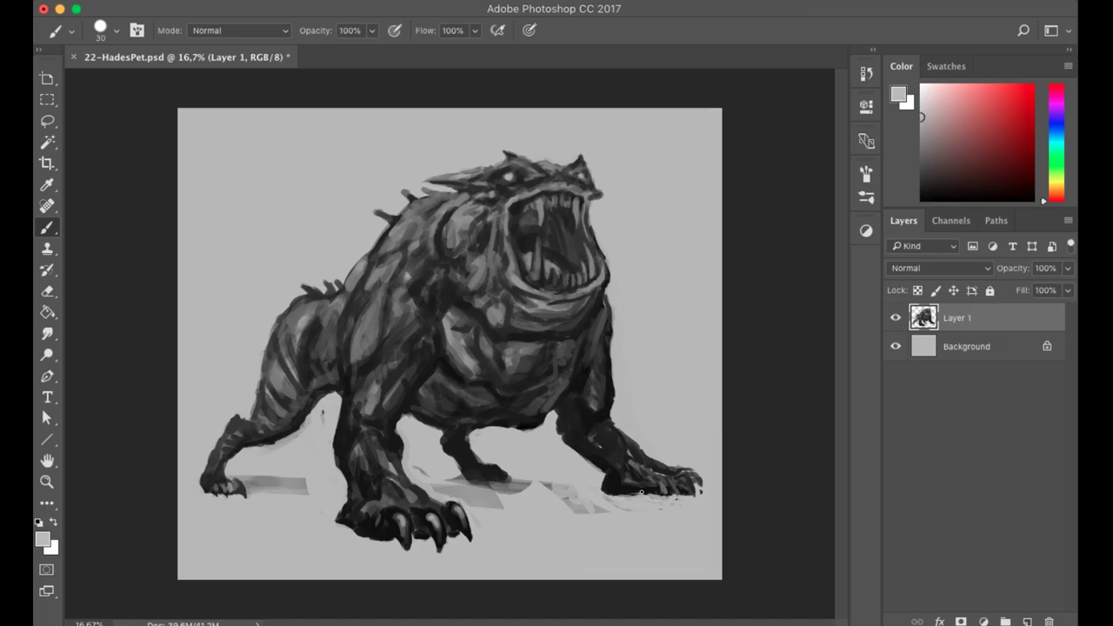
Flip the canvas, paint curved claws and lighter toe tops on the far front paw, and trim its edges with background gray.
key("shift+h")
key("bracketright")
left_click(217, 478, "alt")
left_click(209, 474, "alt")
left_click(295, 476, "alt")
left_click(284, 479, "alt")
mouse_move(218, 494)
left_mouse_down()
mouse_move(257, 498)
mouse_move(209, 500)
mouse_move(219, 474)
left_mouse_up()
left_click(278, 502, "alt")
key("bracketleft")
left_click(286, 476, "alt")
key("bracketright")
left_click(261, 503, "alt")
key("bracketleft")
left_click(294, 485, "alt")
left_click(262, 483, "alt")
key("bracketright")
left_click(296, 493, "alt")
Paint a continuous soft gray ground shadow beneath the creature, spanning from the far front paw to the hind paw.
mouse_move(296, 493)
left_mouse_down()
mouse_move(409, 504)
mouse_move(480, 482)
left_mouse_up()
left_click(464, 471, "alt")
key("bracketright")
left_click_drag(561, 492, 645, 484)
left_click(462, 481, "alt")
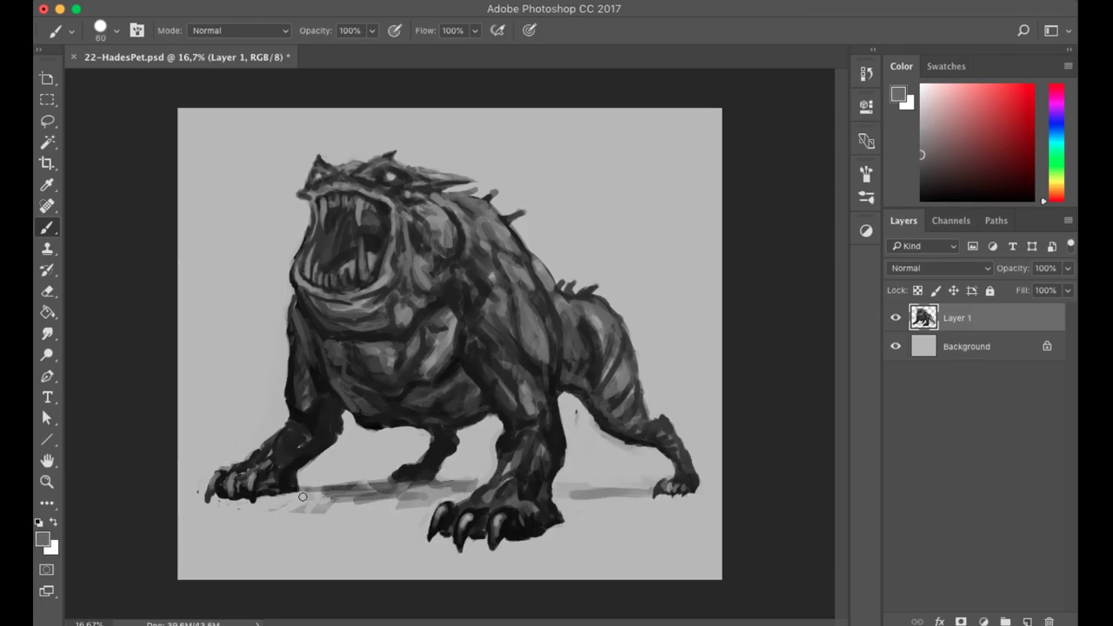
left_click_drag(270, 505, 461, 497)
left_click_drag(339, 512, 422, 506)
left_click_drag(556, 498, 633, 487)
left_click_drag(428, 498, 309, 502)
Smooth and lighten the far foreleg's forearm and wrist with sampled grays, using a smaller brush.
left_click(278, 460, "alt")
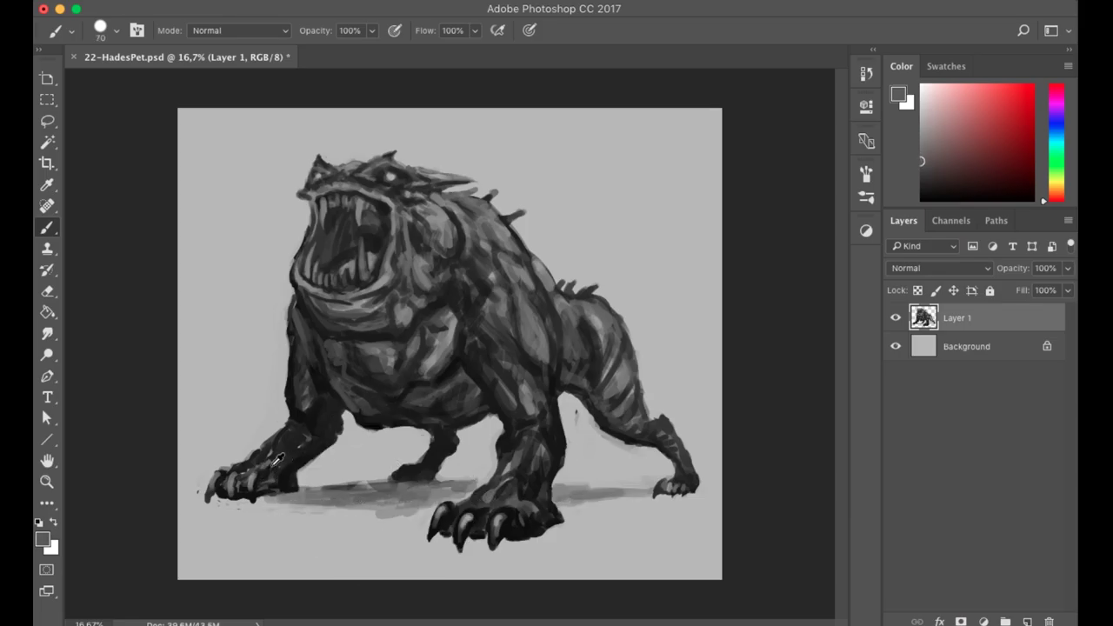
key("bracketleft")
key("bracketleft")
key("bracketleft")
mouse_move(276, 465)
left_mouse_down()
mouse_move(318, 383)
mouse_move(320, 435)
mouse_move(287, 470)
left_mouse_up()
left_click(273, 462, "alt")
left_click(329, 438, "alt")
key("bracketleft")
mouse_move(328, 437)
left_mouse_down()
mouse_move(310, 458)
mouse_move(339, 433)
left_mouse_up()
Refine the chest fold, the outer mouth corner and the horn and neck edges behind the head with sampled grays.
left_click(359, 309, "alt")
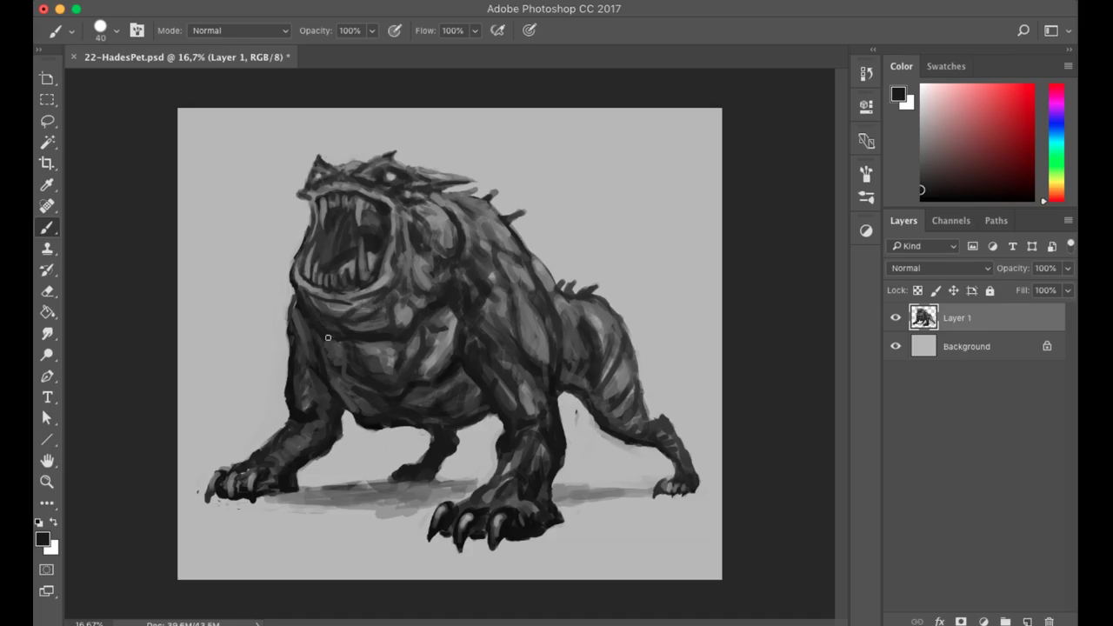
left_click(325, 338, "alt")
left_click(313, 261, "alt")
left_click(296, 198, "alt")
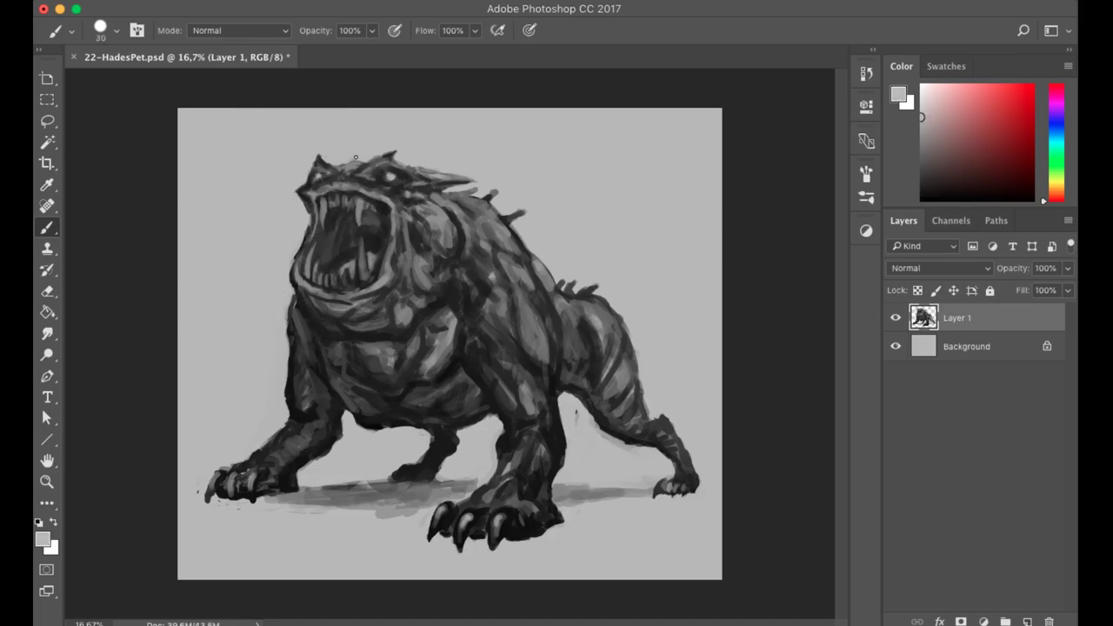
key("bracketleft")
key("bracketright")
left_click_drag(467, 224, 494, 212)
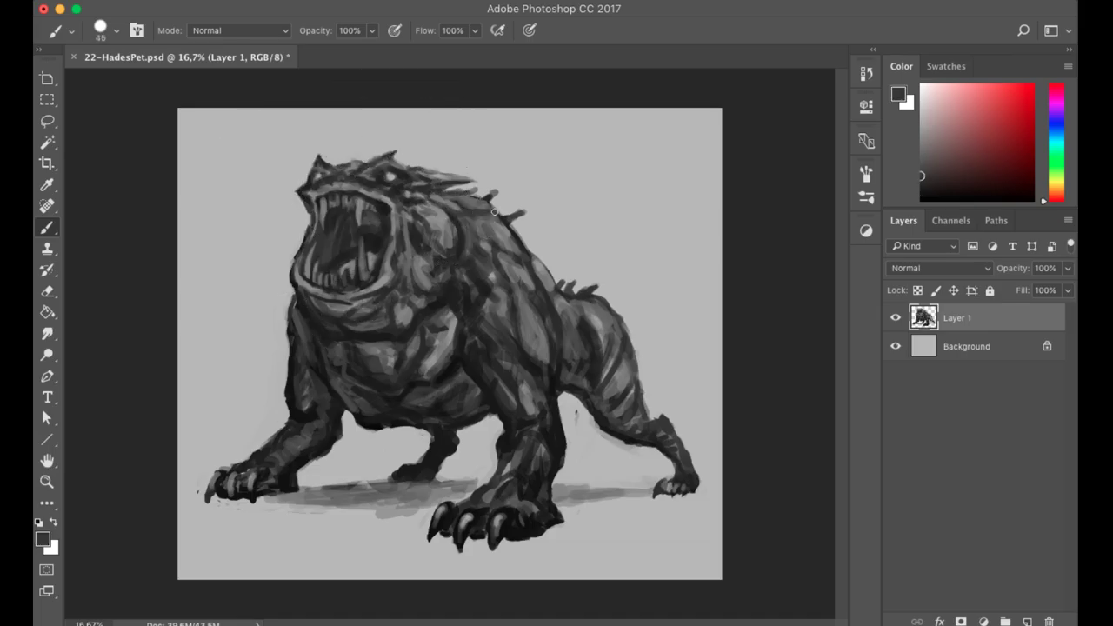
Paint long spikes on the forehead, behind the eye and on the upper back, flipping the canvas to shape them.
key("bracketright")
mouse_move(419, 293)
left_mouse_down()
mouse_move(396, 206)
mouse_move(410, 192)
mouse_move(499, 152)
mouse_move(570, 143)
left_mouse_up()
key("ctrl+shift+h")
key("bracketleft")
left_click(571, 144, "alt")
left_click(513, 161, "alt")
key("bracketleft")
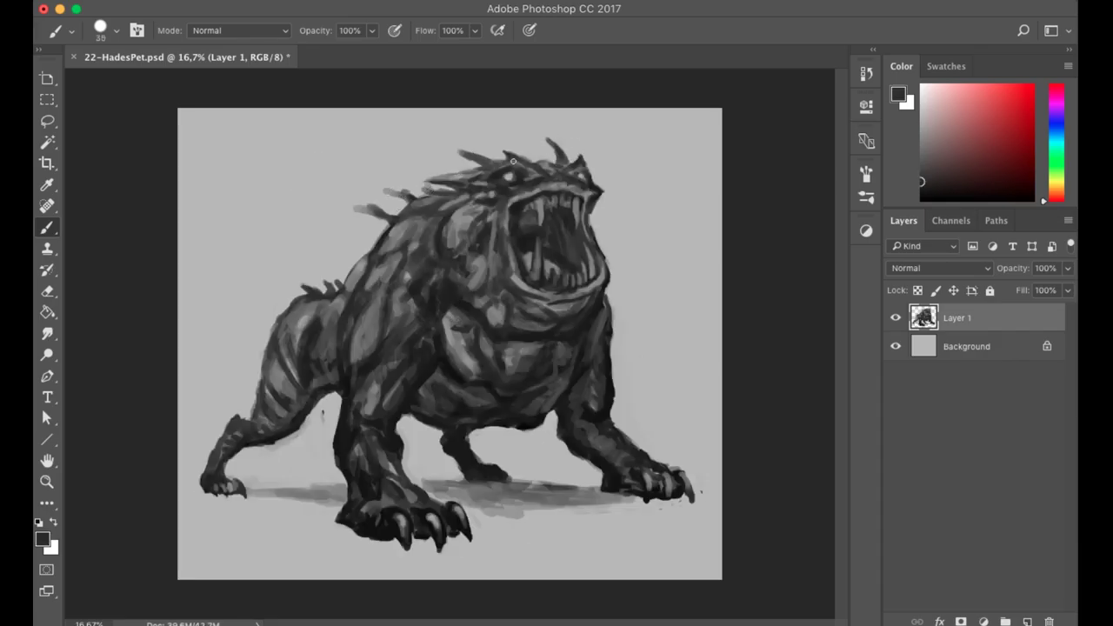
left_click(524, 153, "alt")
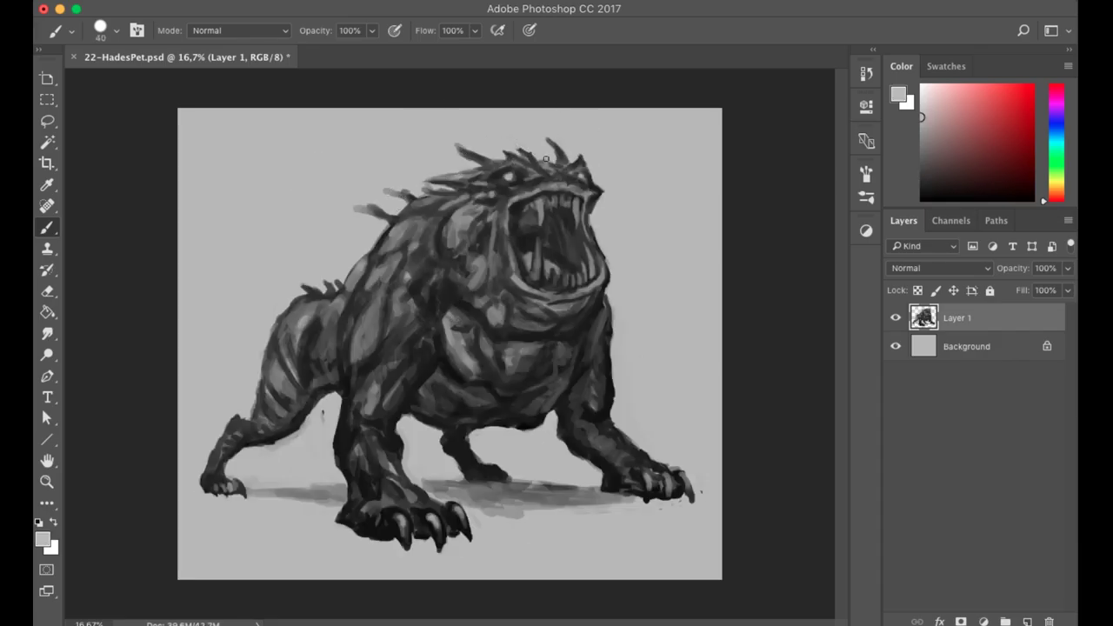
Break the horn on the side of the head into smaller spikes and fill in more spikes along the upper back.
left_click(426, 176, "alt")
key("bracketright")
left_click_drag(423, 181, 440, 189)
left_click(401, 209, "alt")
key("bracketleft")
key("bracketleft")
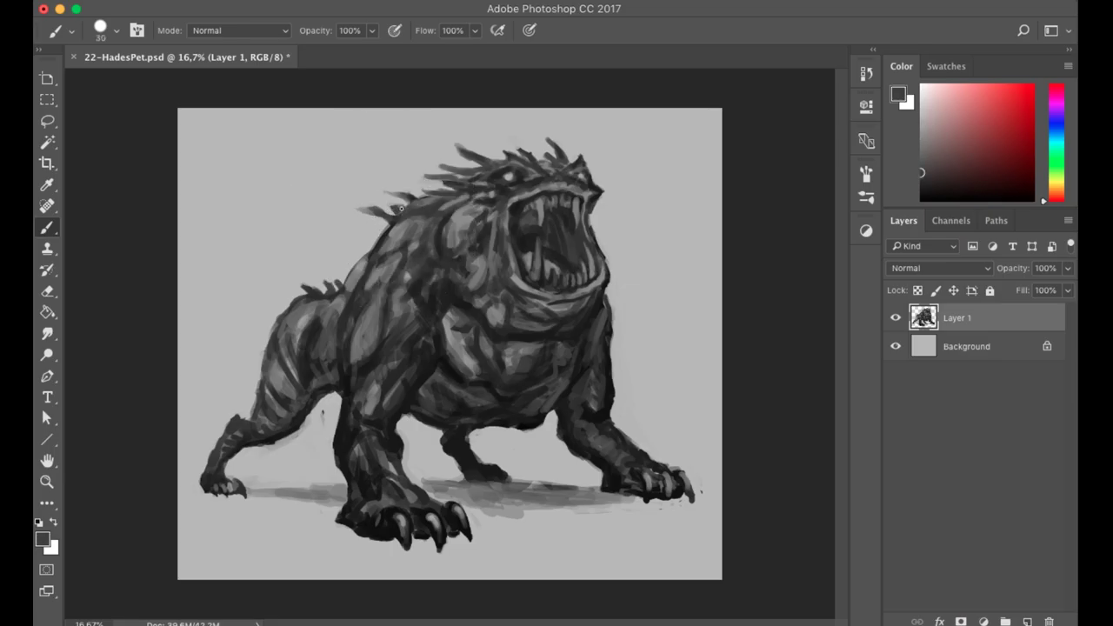
Sharpen the lower-back spines with background gray and extend the row over the hip in dark gray.
left_click(343, 277, "alt")
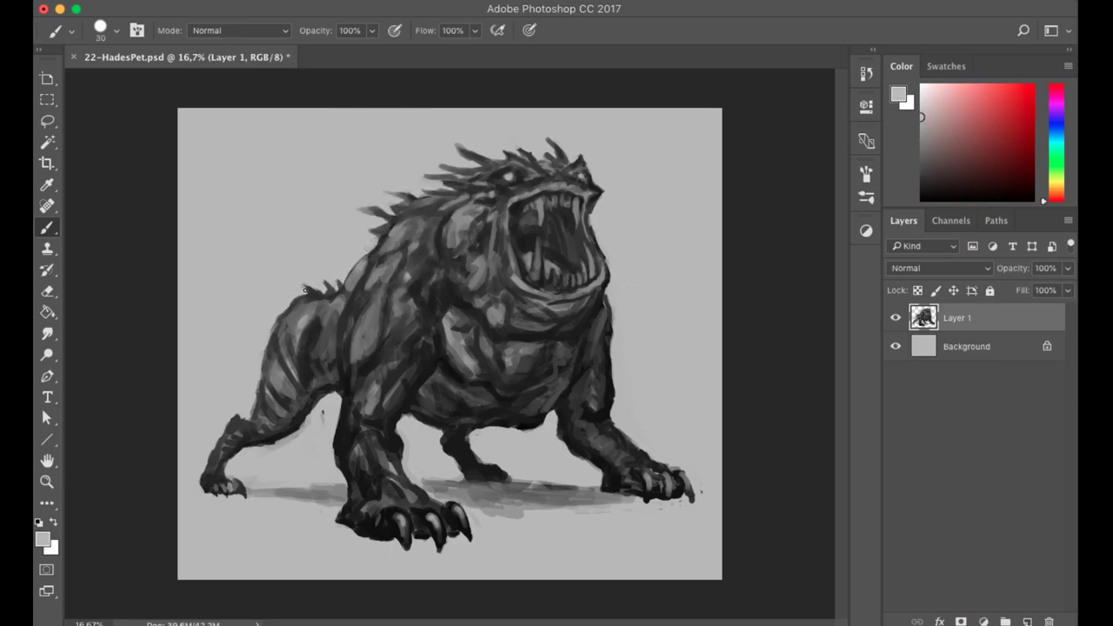
key("bracketright")
left_click(289, 293, "alt")
key("bracketleft")
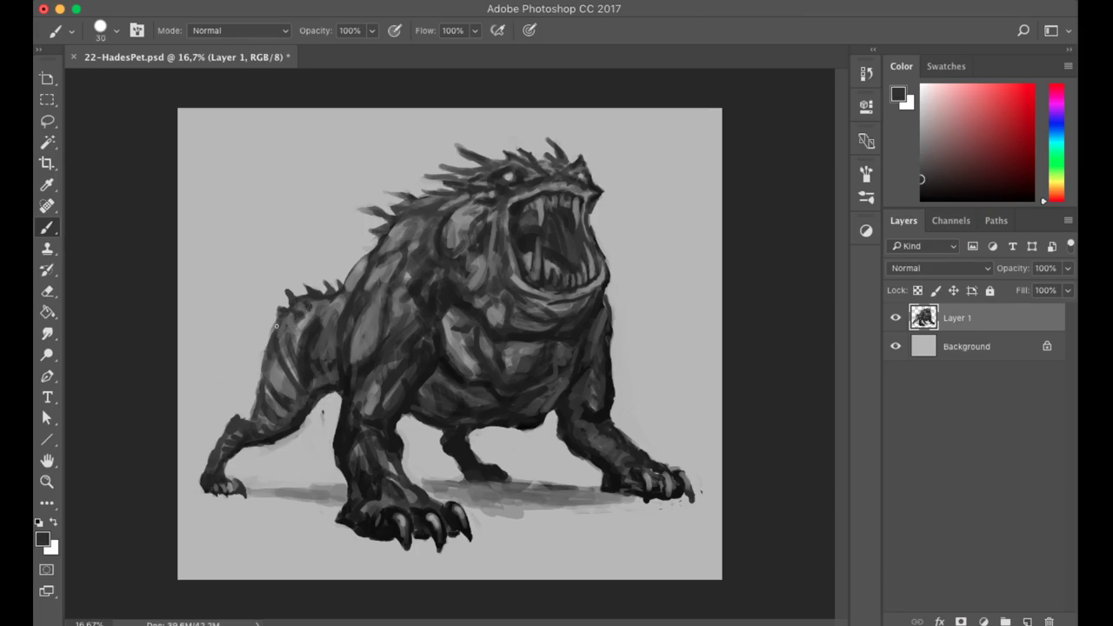
key("bracketright")
Shade the hind-leg side of the body and paint wrinkled folds across the side of the belly.
left_click(315, 390, "alt")
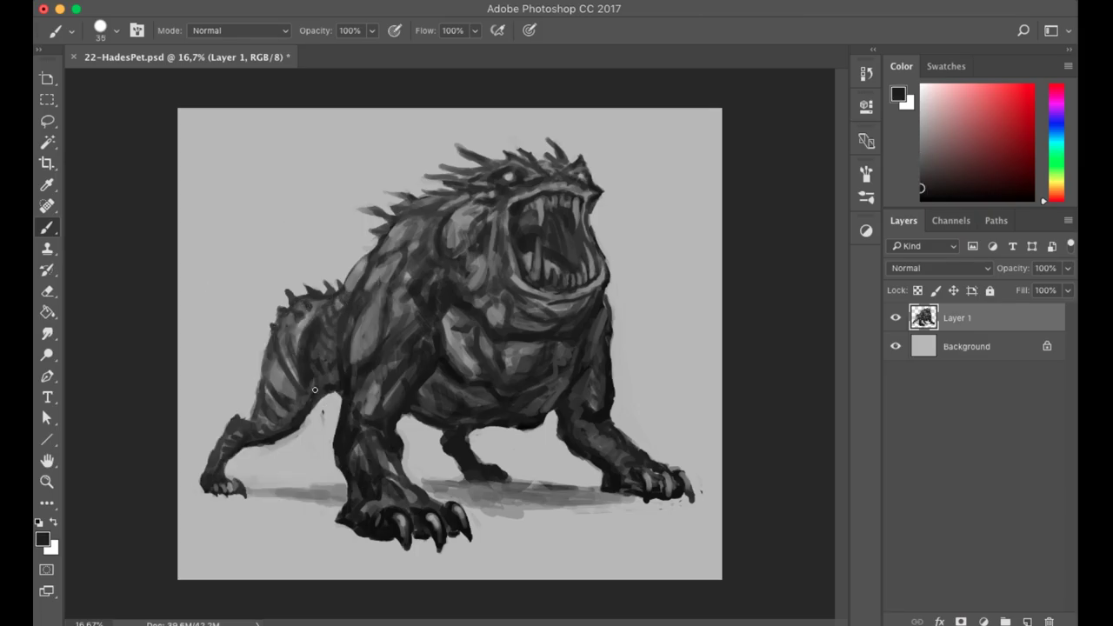
left_click(435, 402, "alt")
key("bracketright")
key("bracketright")
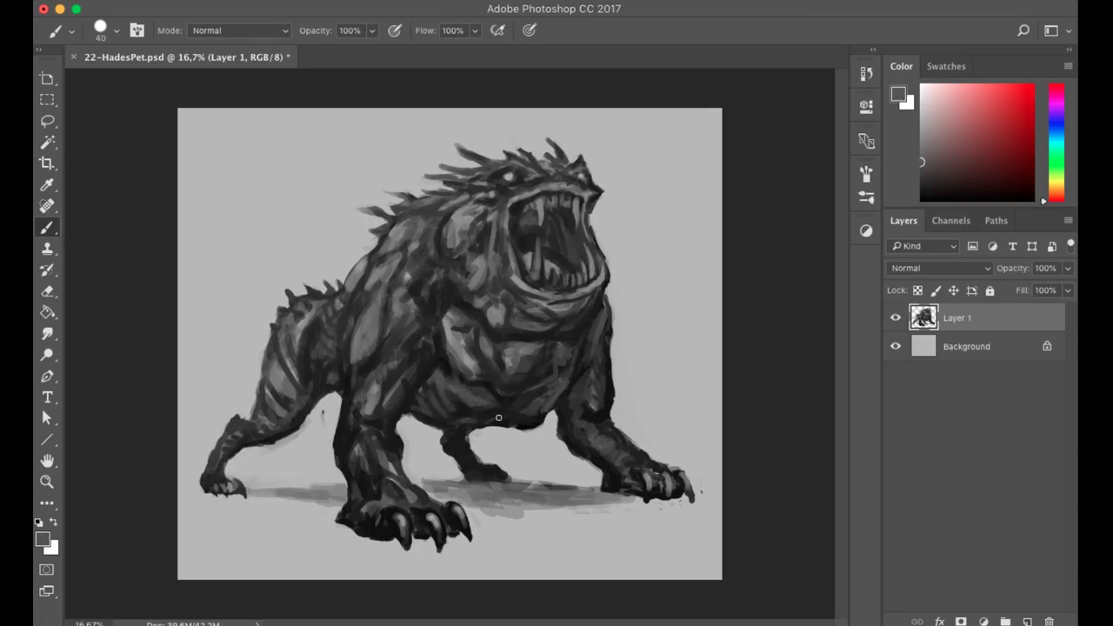
Paint medium-gray muscle strands over the shoulder and upper near foreleg with a 30 px brush.
left_click(330, 353, "alt")
left_click(356, 349, "alt")
key("bracketleft")
mouse_move(356, 343)
left_mouse_down()
mouse_move(360, 295)
mouse_move(409, 254)
left_mouse_up()
left_click_drag(422, 266, 430, 226)
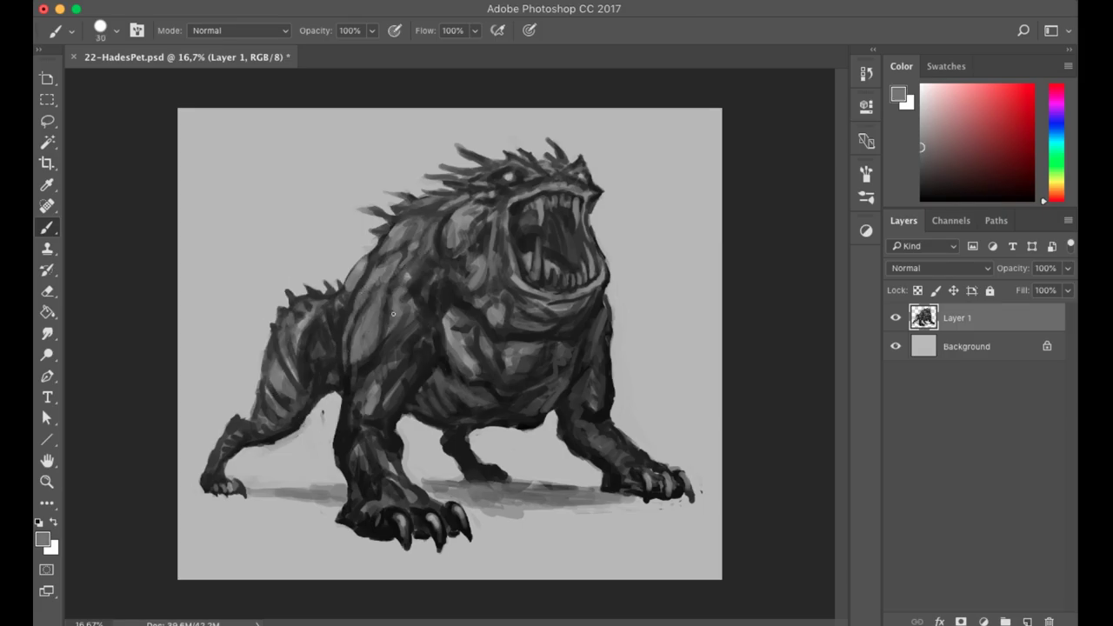
left_click_drag(361, 386, 366, 368)
left_click_drag(391, 352, 414, 304)
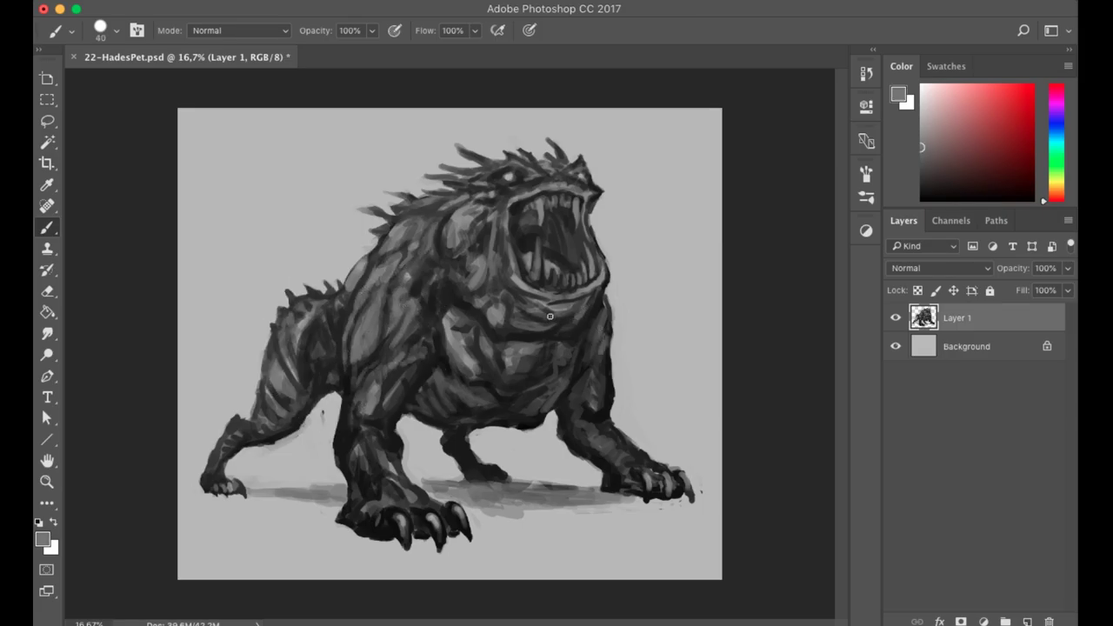
Add dark strands between the muscles of the neck and upper shoulder with a 35 px brush.
key("bracketright")
left_click(495, 265, "alt")
key("bracketleft")
left_click_drag(407, 227, 426, 207)
left_click_drag(387, 239, 437, 221)
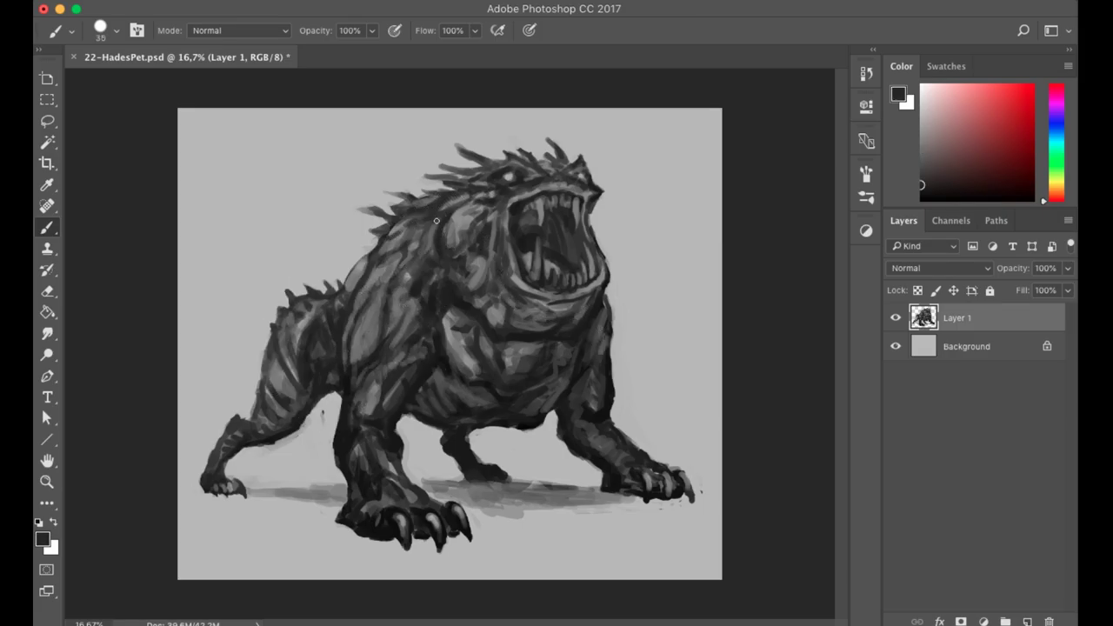
Rework the striped hind thigh into blended muscle shading with sampled grays and a larger brush.
left_click(285, 315, "alt")
left_click_drag(274, 350, 280, 387)
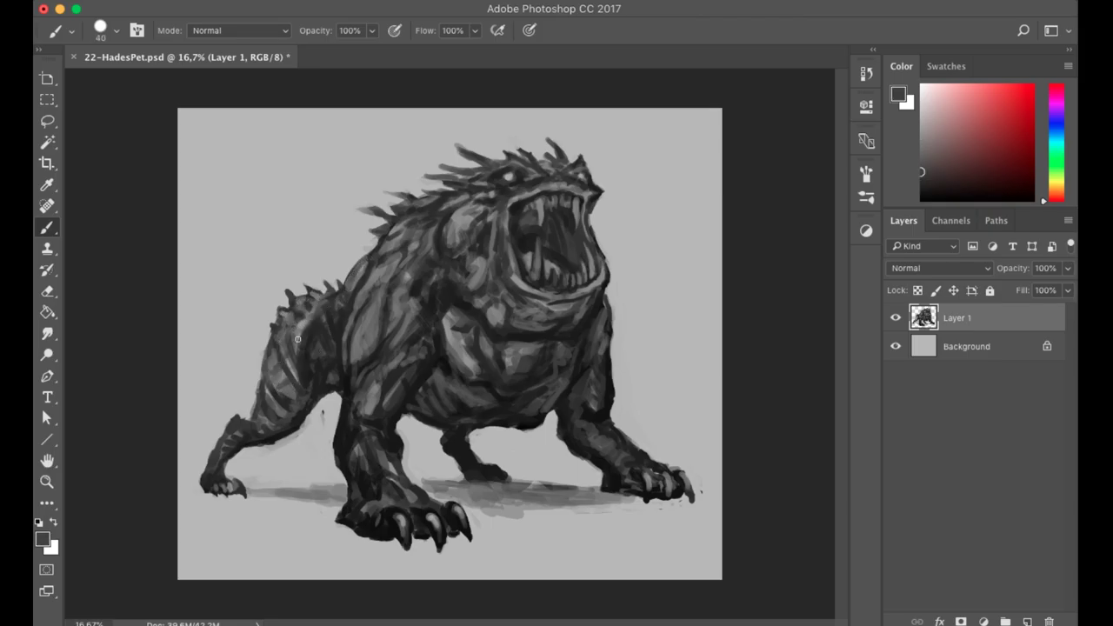
key("bracketright")
key("bracketright")
key("bracketright")
left_click(270, 397, "alt")
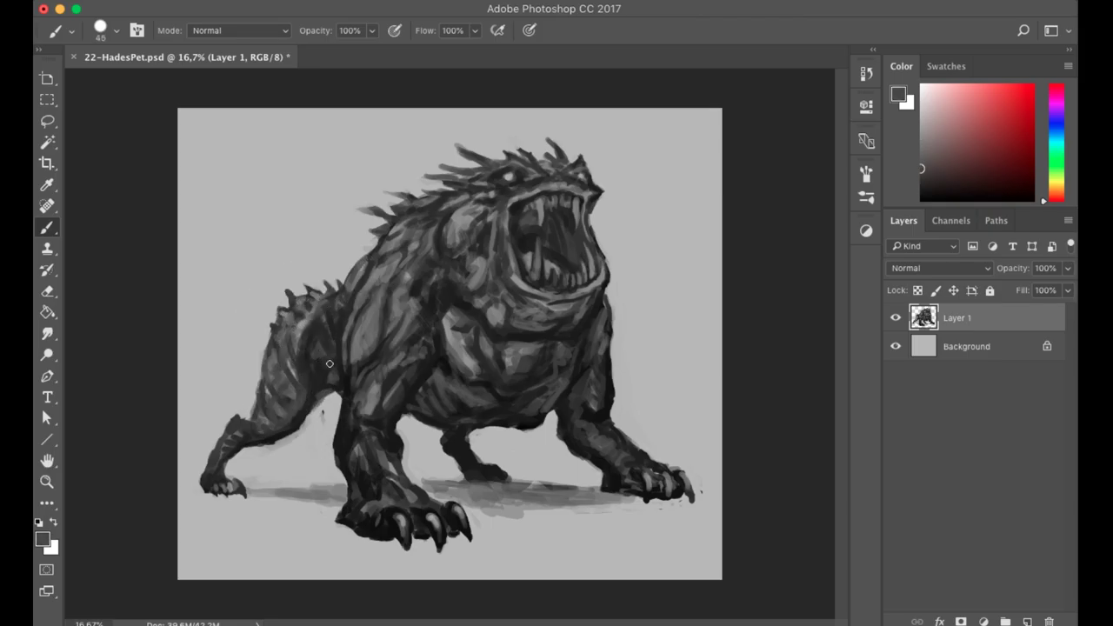
Paint small pointed growths under the belly and shorten the long upper-back spike with background gray.
left_click(489, 430, "alt")
left_click(515, 401, "alt")
key("bracketright")
left_click(557, 406, "alt")
key("bracketleft")
left_click(374, 209, "alt")
left_click(404, 233, "alt")
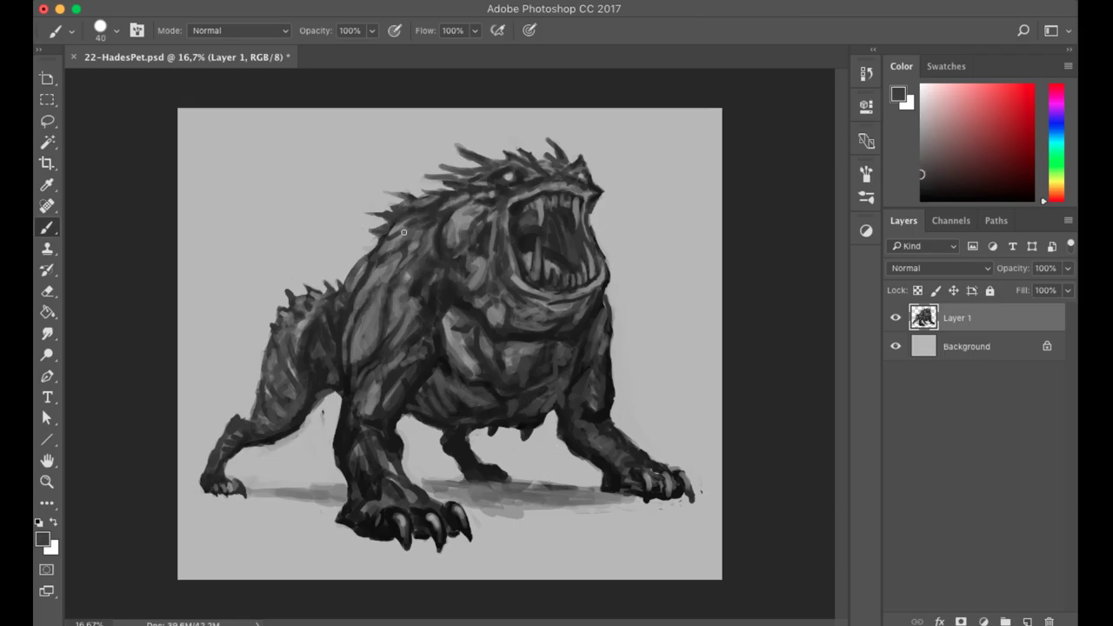
Paint nostrils and lighter ridges on the snout between the eyes and the upper lip.
left_click(523, 243, "alt")
left_click(520, 182, "alt")
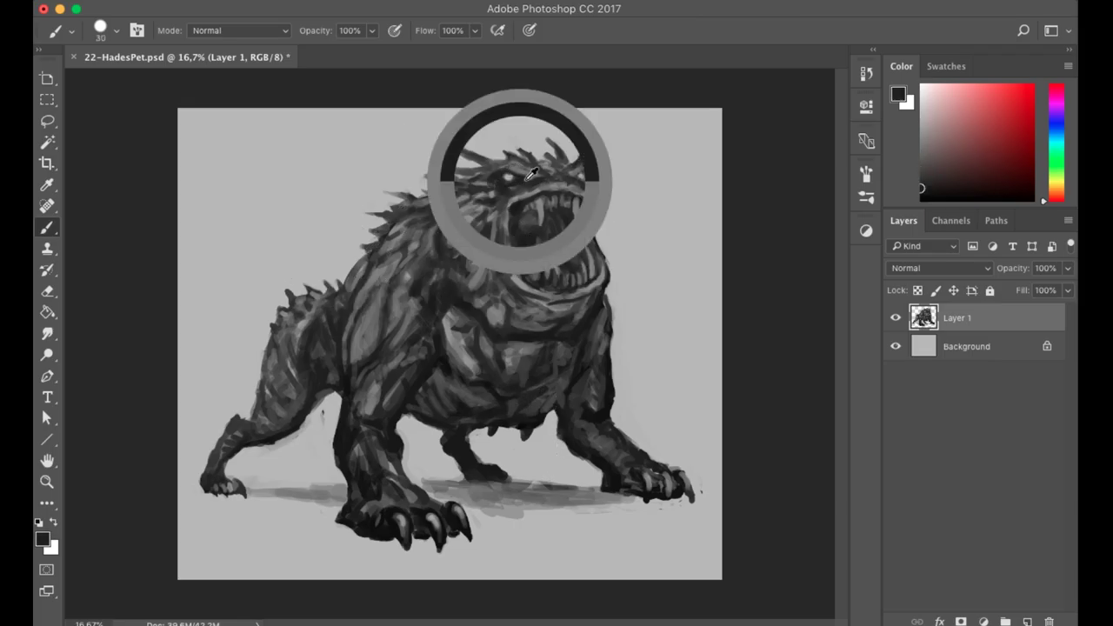
key("bracketleft")
left_click(546, 170, "alt")
key("bracketright")
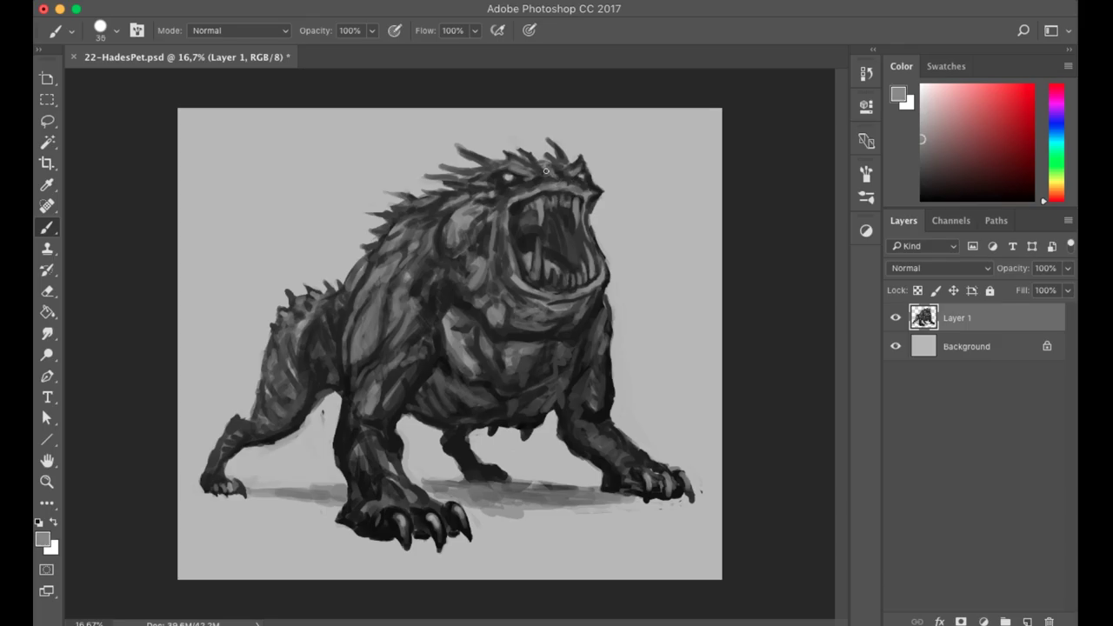
left_click(554, 240, "alt")
left_click(544, 169, "alt")
key("bracketleft")
left_click(499, 196, "alt")
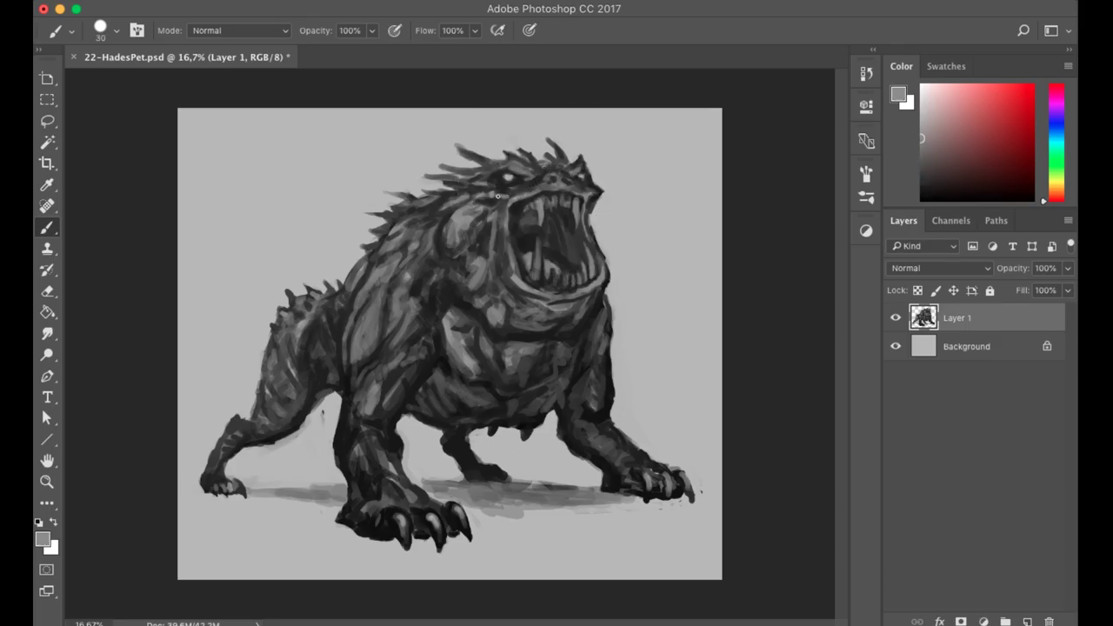
Define the eye socket, brow and cheek ridge with sampled light and dark grays.
left_click(511, 185, "alt")
left_click(499, 184, "alt")
key("bracketright")
left_click(481, 183, "alt")
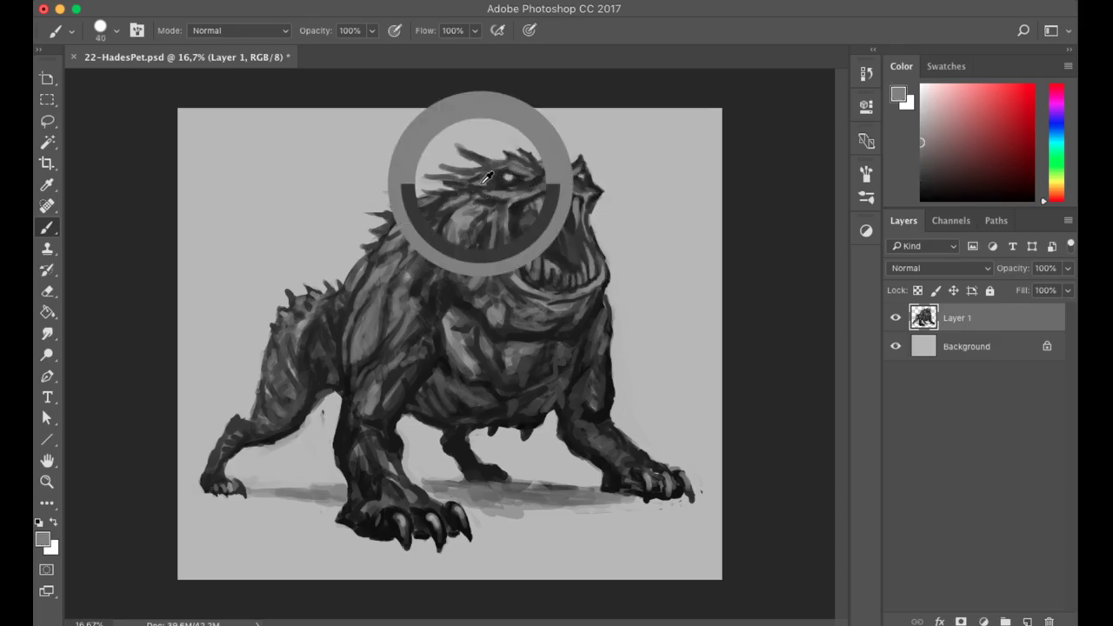
left_click(573, 183, "alt")
key("bracketleft")
key("bracketleft")
left_click(520, 193, "alt")
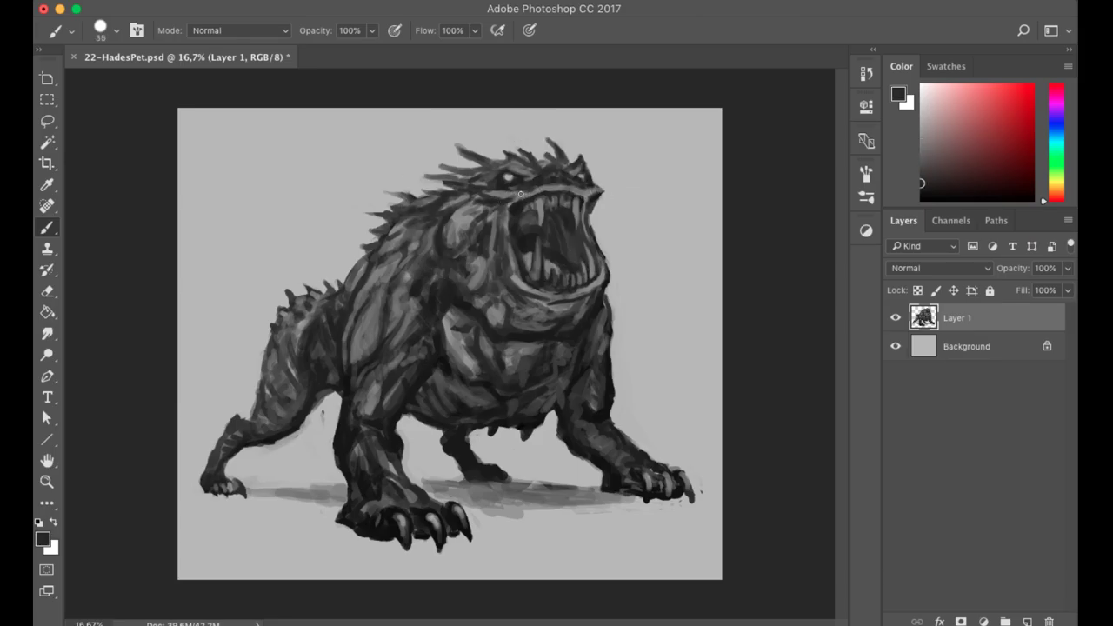
Refine the upper lip edge and the snout above it with a 30 px brush.
left_click(558, 193, "alt")
key("bracketleft")
left_click(557, 170, "alt")
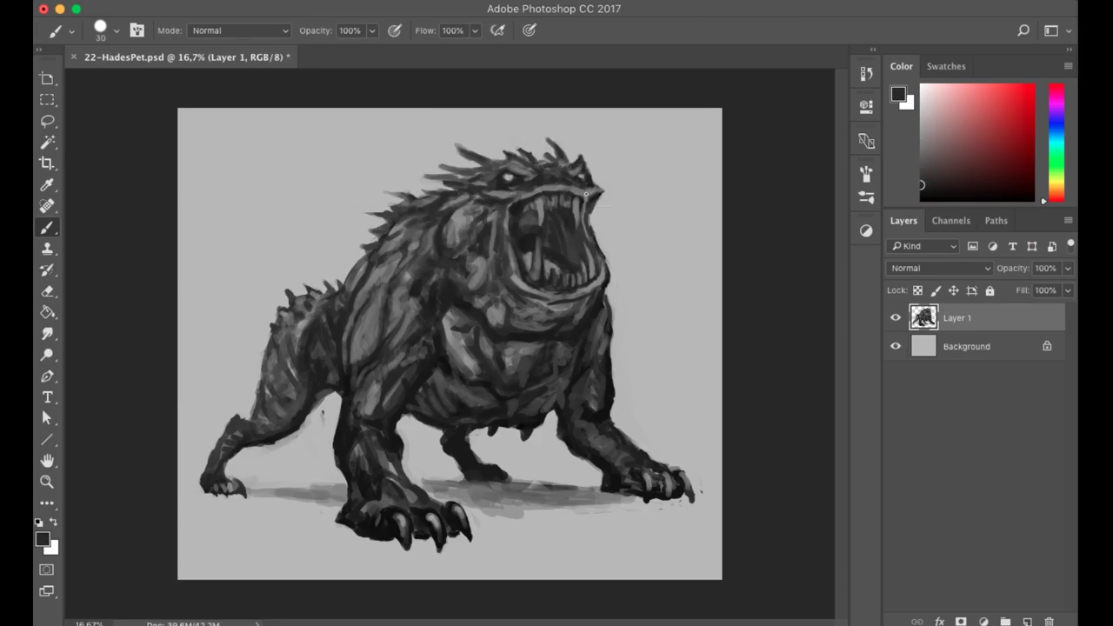
left_click(557, 180, "alt")
key("bracketleft")
Flip the canvas back and sharpen the forehead spike, the snout contour and the upper lip.
key("ctrl+shift+h")
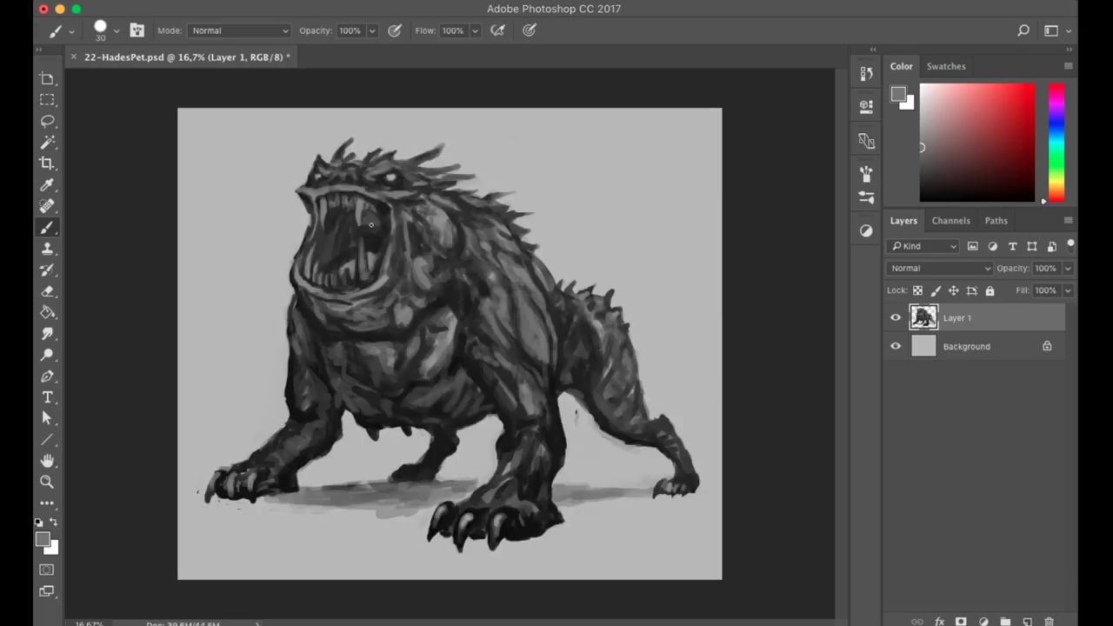
left_click(346, 187, "alt")
left_click(421, 177, "alt")
key("bracketright")
left_click_drag(342, 154, 353, 136)
left_click(352, 210, "alt")
key("bracketleft")
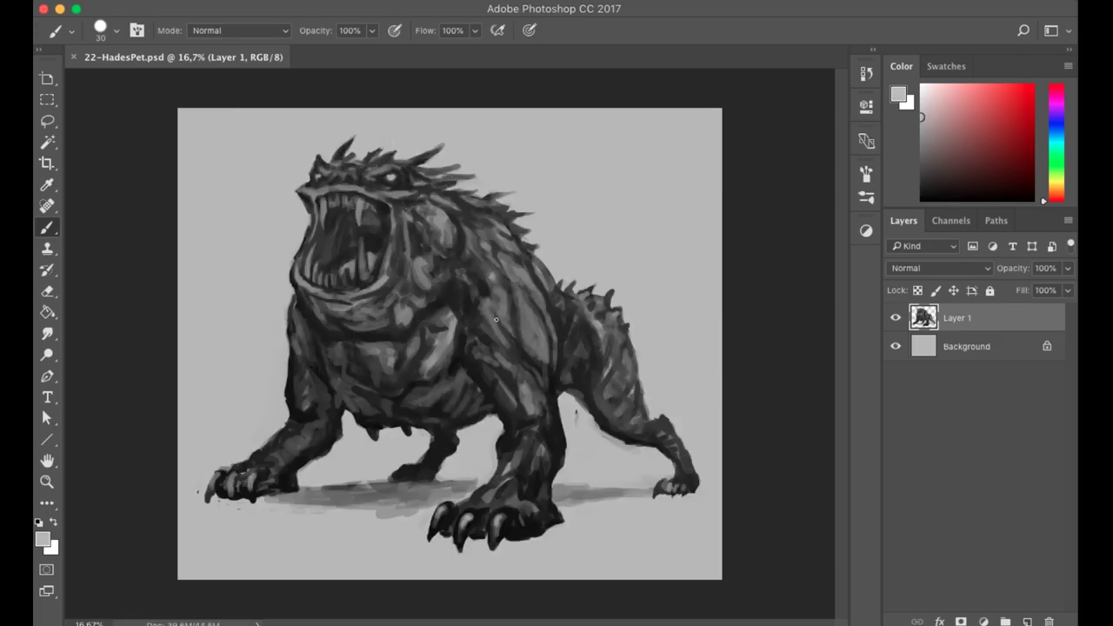
Add a new layer above the creature and darken the figure and its surroundings with a large soft black brush.
left_click(466, 298, "alt")
key("ctrl+minus")
right_click(513, 329)
key("Return")
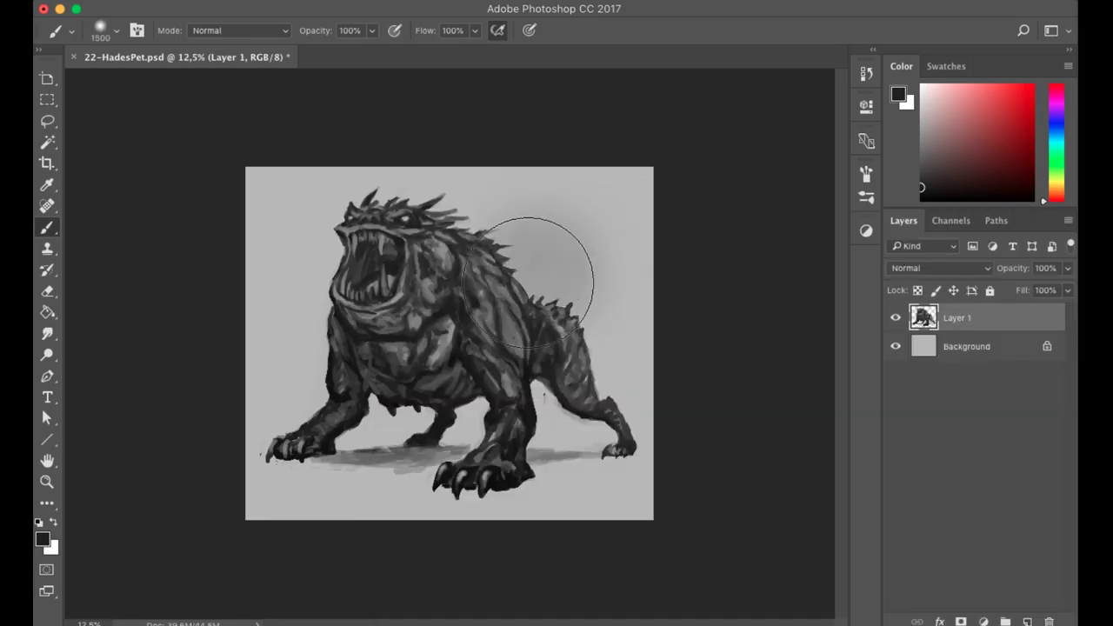
left_click_drag(287, 261, 252, 435)
key("ctrl+shift+alt+n")
key("bracketright")
scroll(450, 344, "down", 2)
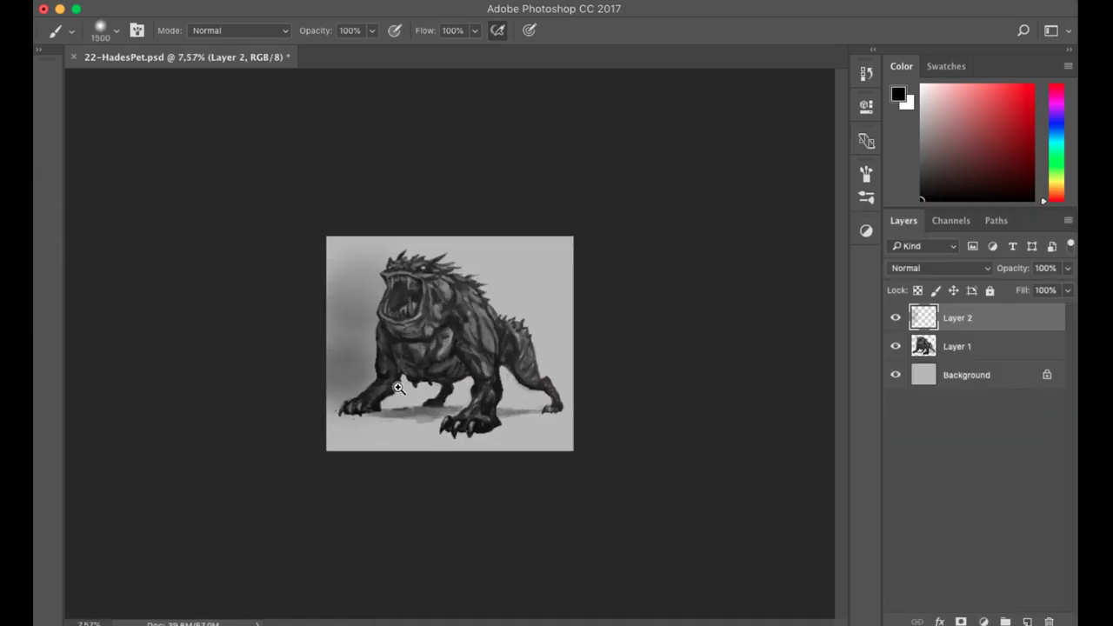
mouse_move(542, 484)
left_mouse_down()
mouse_move(322, 336)
mouse_move(361, 394)
mouse_move(434, 318)
mouse_move(385, 298)
mouse_move(597, 472)
mouse_move(451, 403)
mouse_move(703, 373)
left_mouse_up()
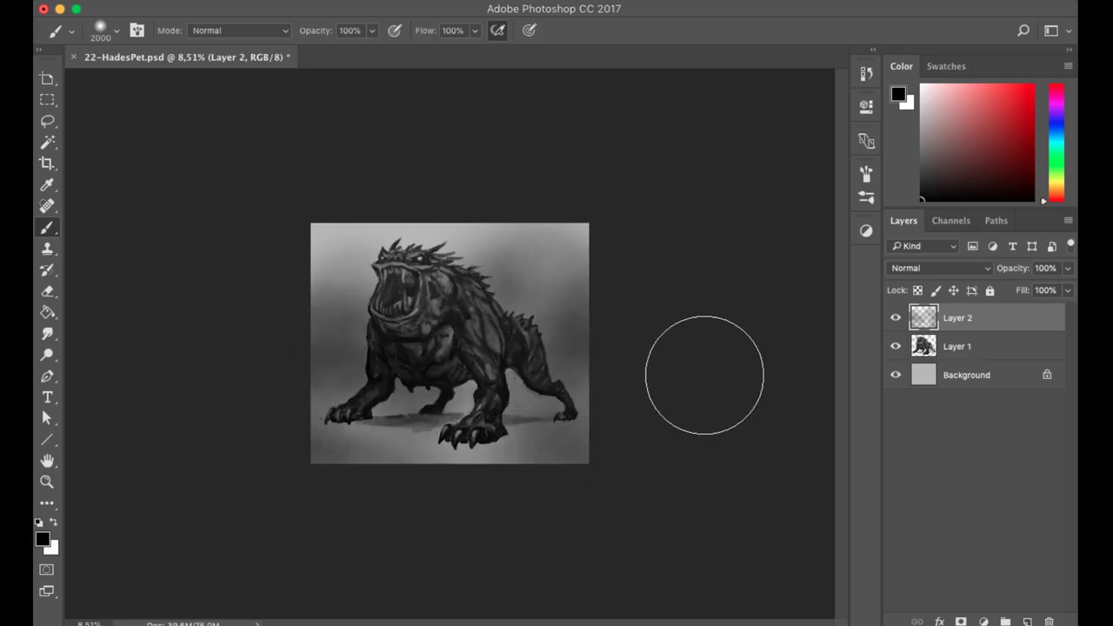
Deepen the ground shadow beneath the creature in black, reducing the brush to 60 px.
key("bracketleft")
key("bracketleft")
key("bracketleft")
key("bracketleft")
key("bracketleft")
key("bracketleft")
key("bracketleft")
key("bracketleft")
key("bracketleft")
key("bracketleft")
key("bracketleft")
key("bracketleft")
key("bracketleft")
key("bracketleft")
key("bracketleft")
key("bracketleft")
key("bracketleft")
key("bracketleft")
key("bracketleft")
key("bracketleft")
mouse_move(379, 420)
left_mouse_down()
mouse_move(457, 420)
mouse_move(402, 417)
left_mouse_up()
key("super+plus")
key("super+plus")
key("bracketleft")
key("bracketleft")
key("bracketleft")
key("bracketleft")
key("bracketleft")
key("bracketleft")
key("bracketleft")
key("bracketleft")
key("bracketleft")
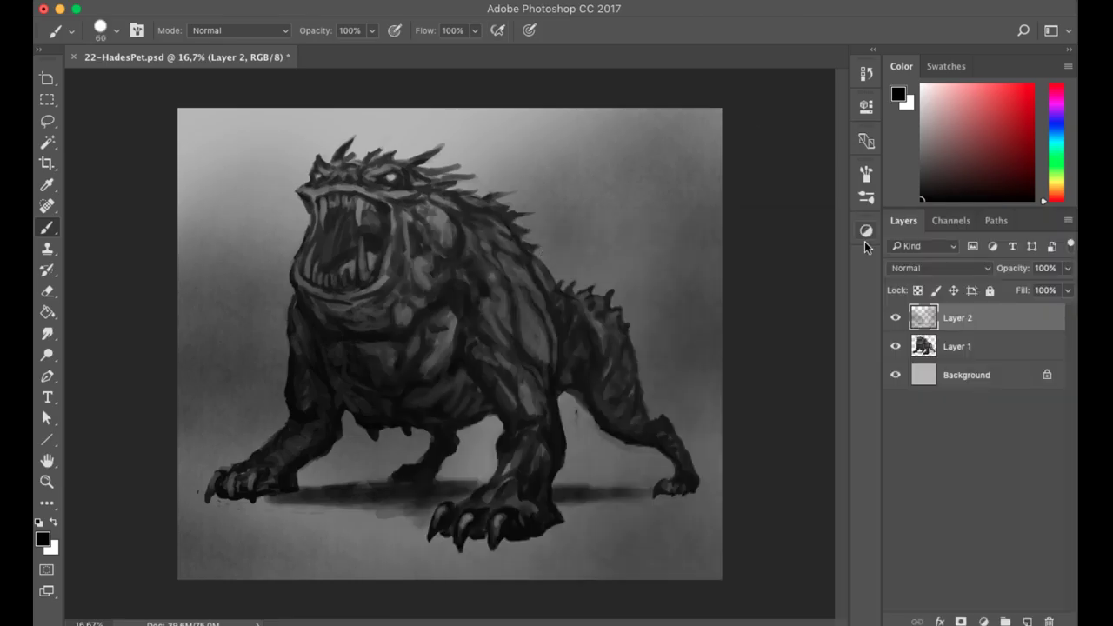
Refine the brow, cheek and upper neck with dark gray tones sampled from the head, using a 30 px brush.
left_click(387, 167, "alt")
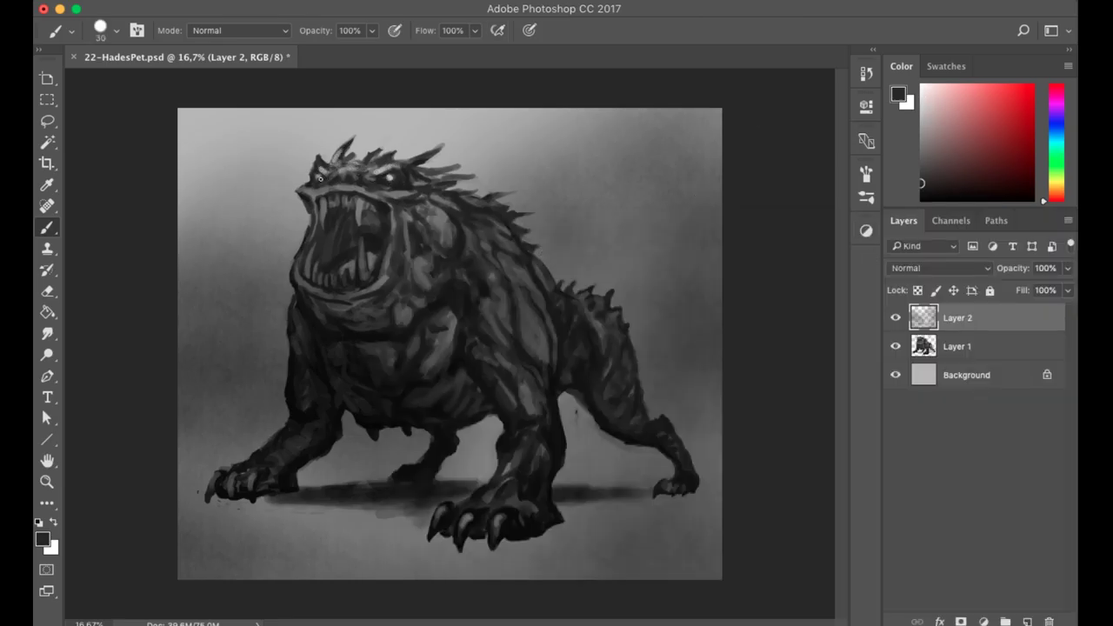
left_click(378, 173, "alt")
mouse_move(383, 193)
left_mouse_down()
mouse_move(413, 191)
mouse_move(474, 248)
mouse_move(509, 222)
left_mouse_up()
left_click(315, 242, "alt")
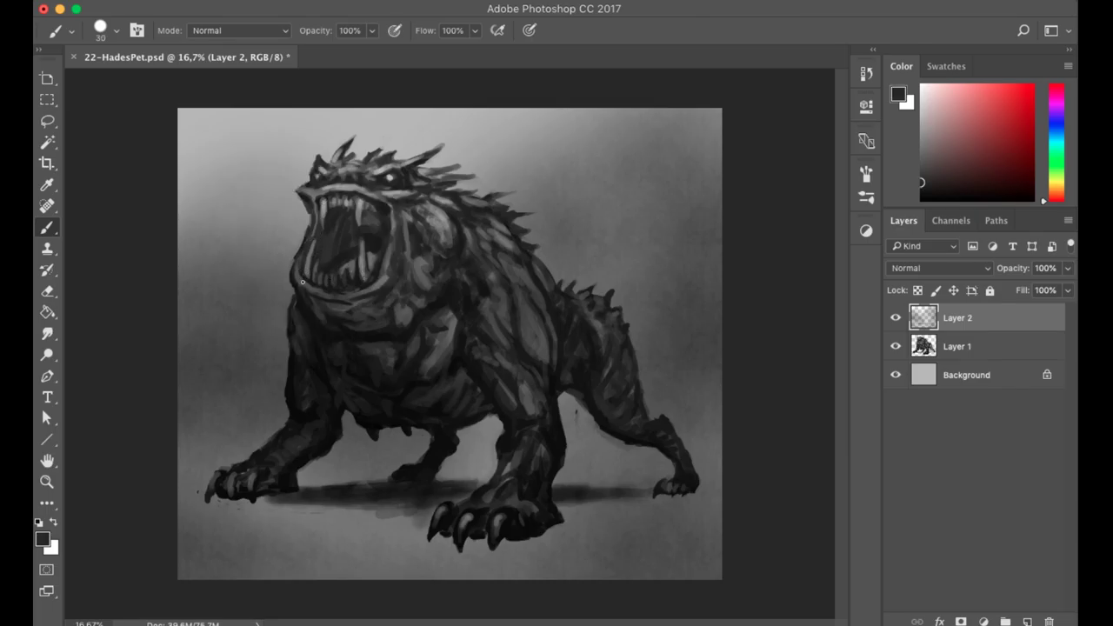
Brighten the lip rim and the upper back with light gray at 40 px, and deepen the mouth interior with a sampled dark tone.
key("bracketright")
left_click(340, 267, "alt")
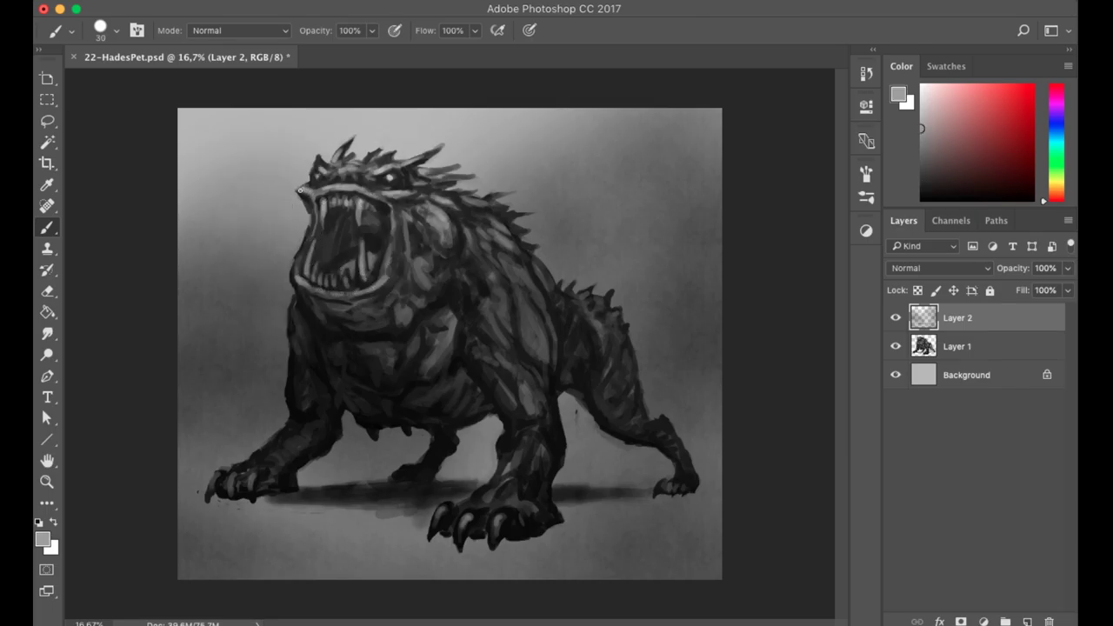
key("bracketright")
mouse_move(509, 269)
left_mouse_down()
mouse_move(521, 400)
mouse_move(504, 216)
left_mouse_up()
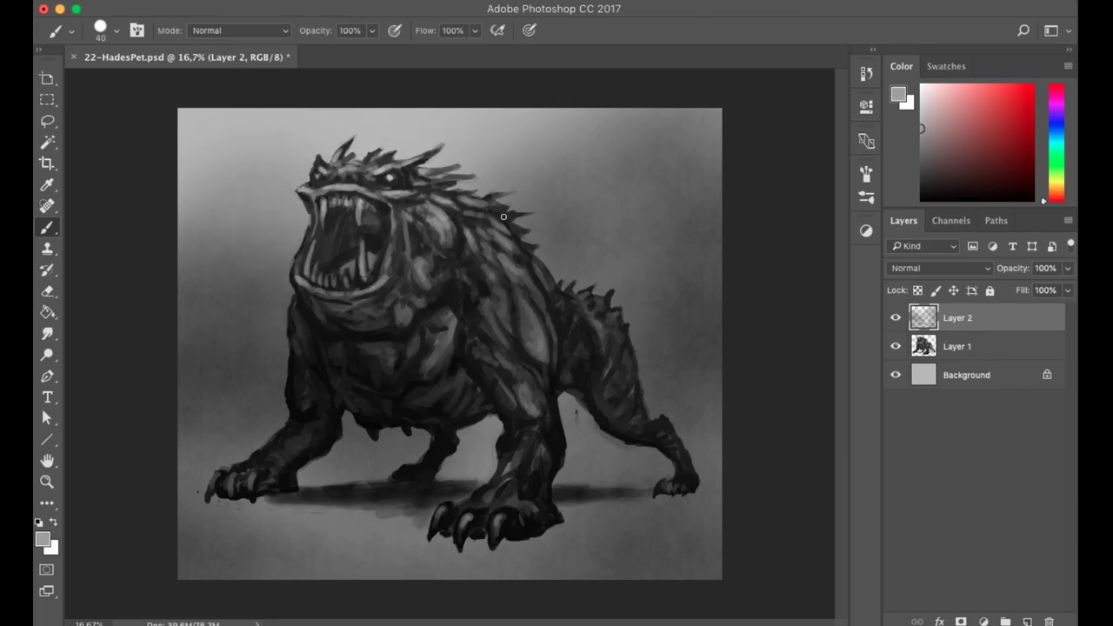
key("bracketright")
left_click(352, 252, "alt")
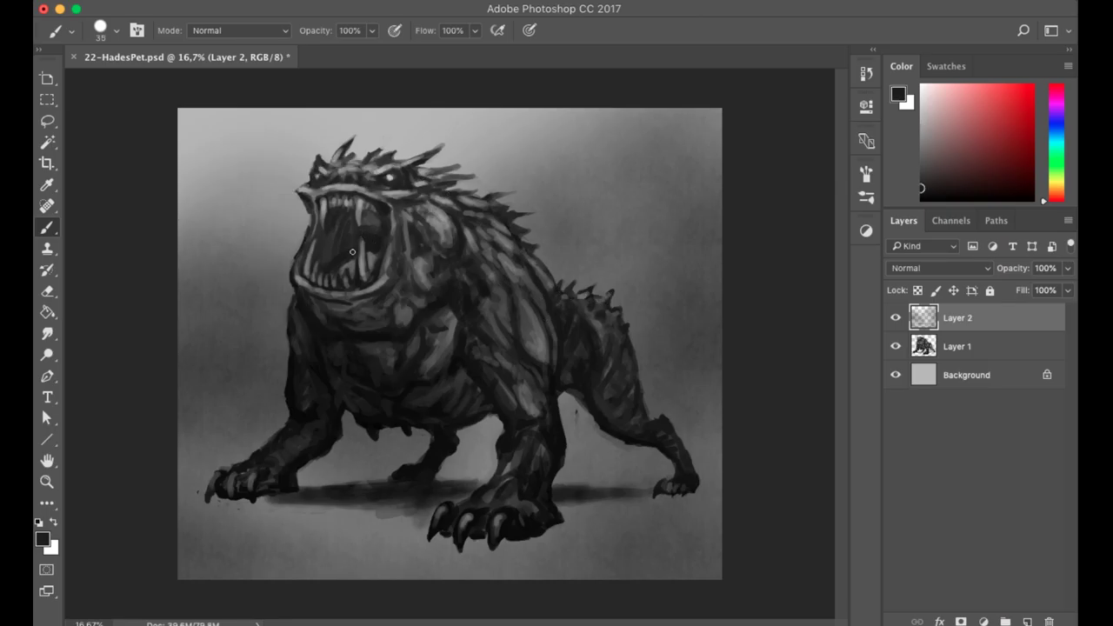
Try a thin light gray strand hanging from the lower lip to the chest with a 10 px brush.
left_click(396, 172, "alt")
key("bracketleft")
key("bracketleft")
key("bracketleft")
key("bracketleft")
key("bracketleft")
key("super+z")
left_click_drag(338, 298, 362, 365)
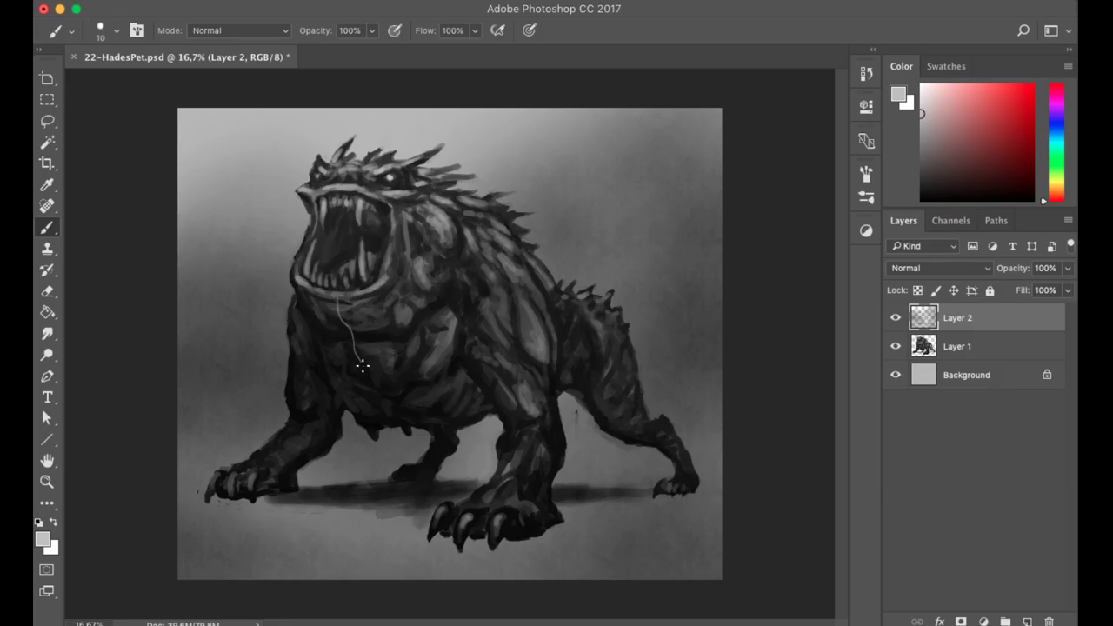
key("super+z")
Paint small wrinkles into both corners of the lower lip with sampled tones and a 20 px brush.
scroll(323, 229, "up", 2)
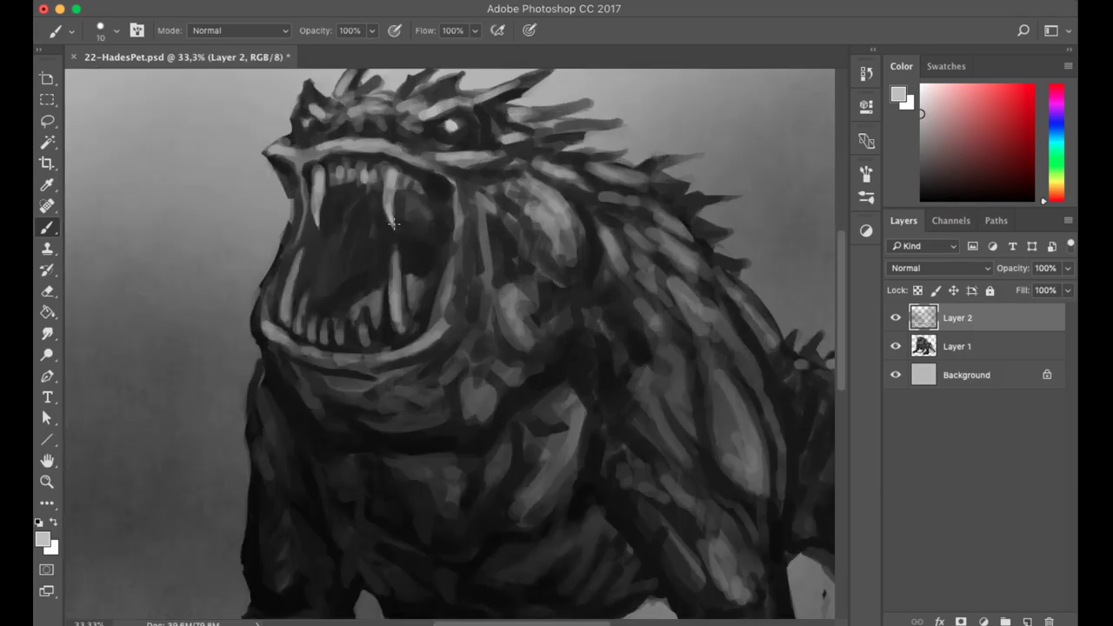
key("d")
key("bracketright")
key("bracketright")
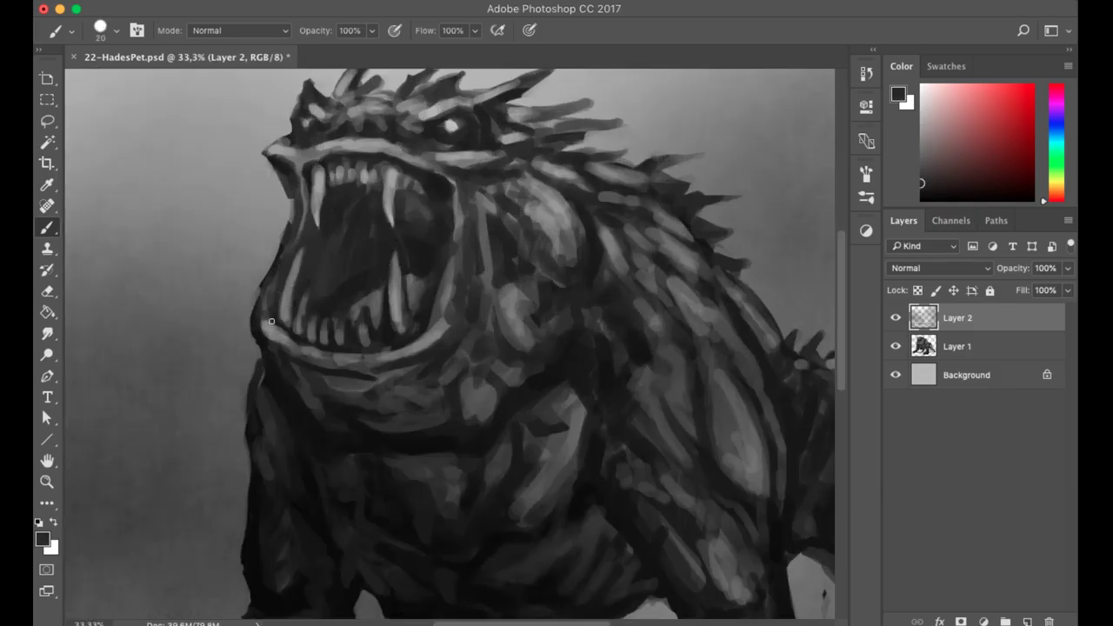
left_click(271, 322, "alt")
left_click_drag(266, 287, 268, 318)
left_click(449, 287, "alt")
left_click_drag(450, 287, 442, 310)
Define the skin folds behind the mouth and on the cheek with tones sampled from the neck.
left_click(472, 259, "alt")
left_click_drag(473, 259, 465, 289)
left_click_drag(470, 216, 488, 185)
left_click(491, 182, "alt")
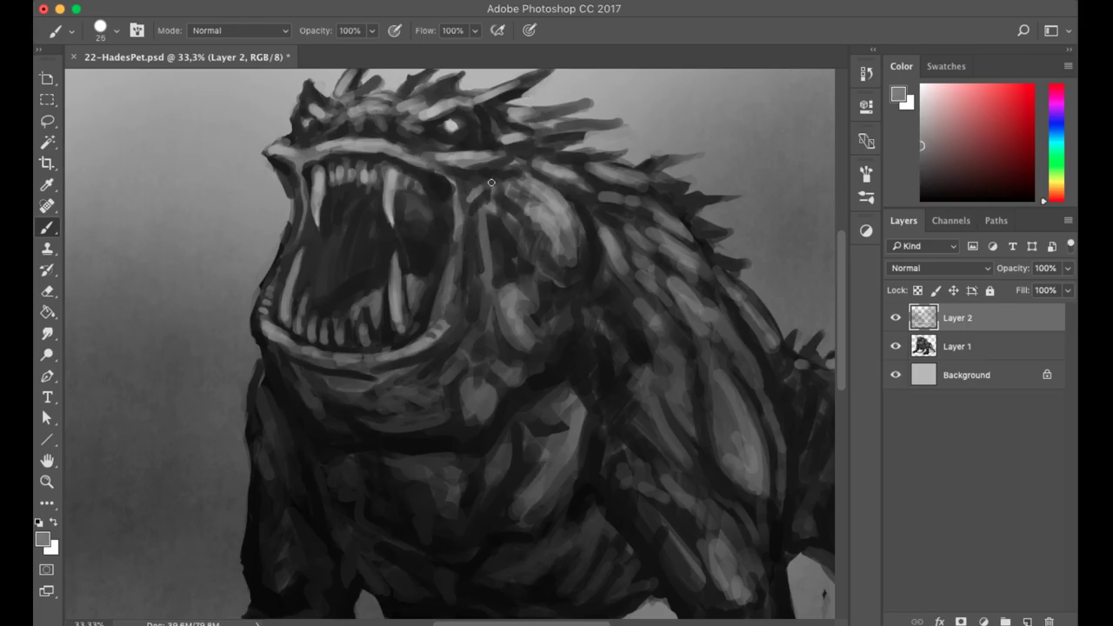
scroll(513, 187, "down", 2)
scroll(418, 217, "up", 1)
key("bracketright")
left_click(466, 270, "alt")
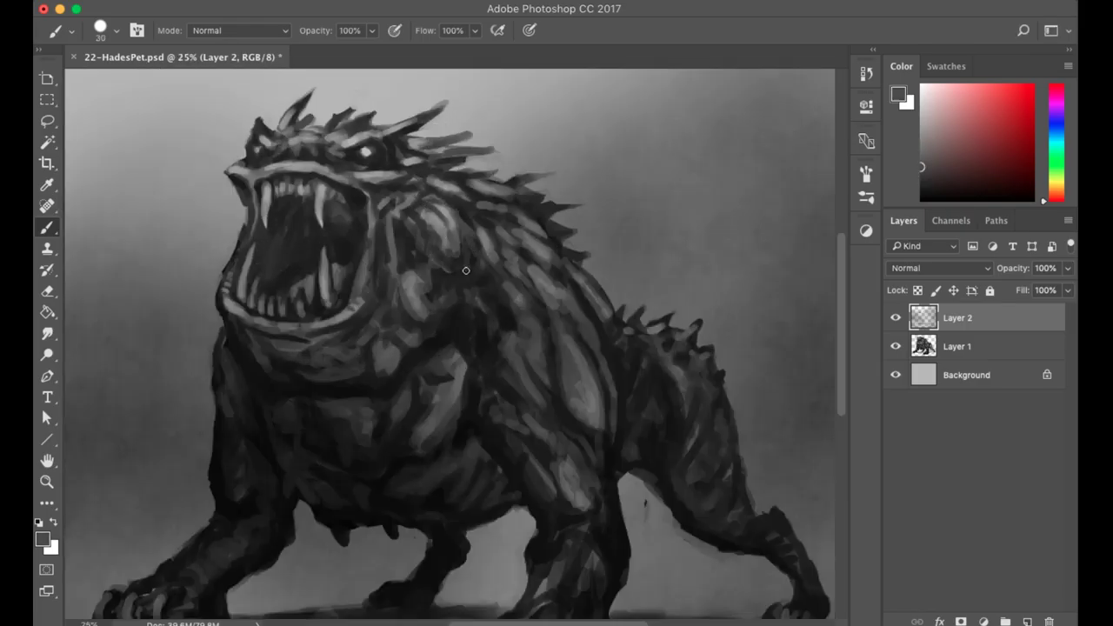
Paint lumpy skin folds on the throat beneath the lower jaw with sampled grays, using a brush of about 35 px.
key("bracketright")
left_click(342, 373, "alt")
mouse_move(342, 372)
left_mouse_down()
mouse_move(295, 376)
mouse_move(235, 330)
mouse_move(227, 348)
left_mouse_up()
left_click(269, 357, "alt")
left_click(235, 331, "alt")
key("bracketleft")
left_click(262, 433, "alt")
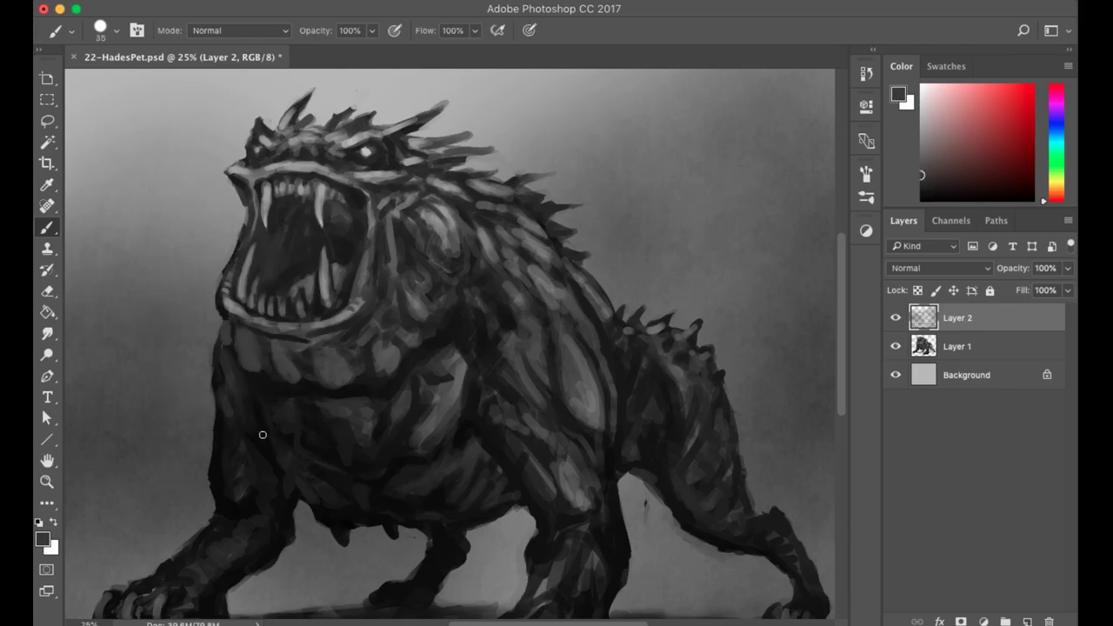
Shade the neck, chest and shoulder with sampled dark grays, enlarging the brush to 70 px.
scroll(361, 341, "down", 1)
key("bracketright")
key("bracketright")
key("bracketright")
left_click(453, 293, "alt")
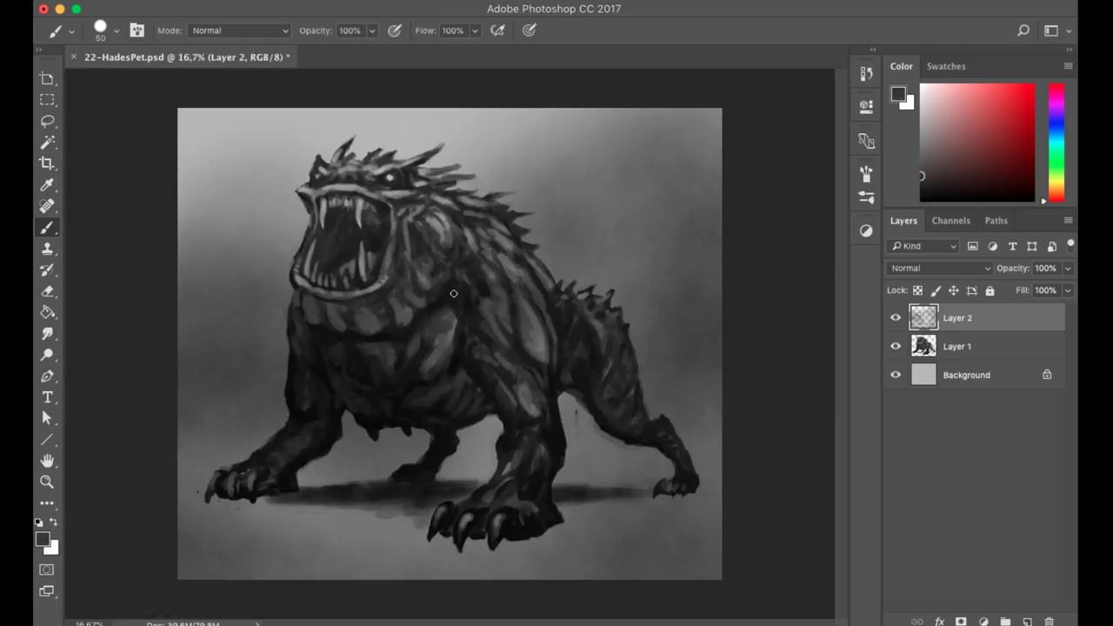
key("bracketright")
key("bracketright")
left_click(440, 310, "alt")
left_click(330, 355, "alt")
left_click(468, 363, "alt")
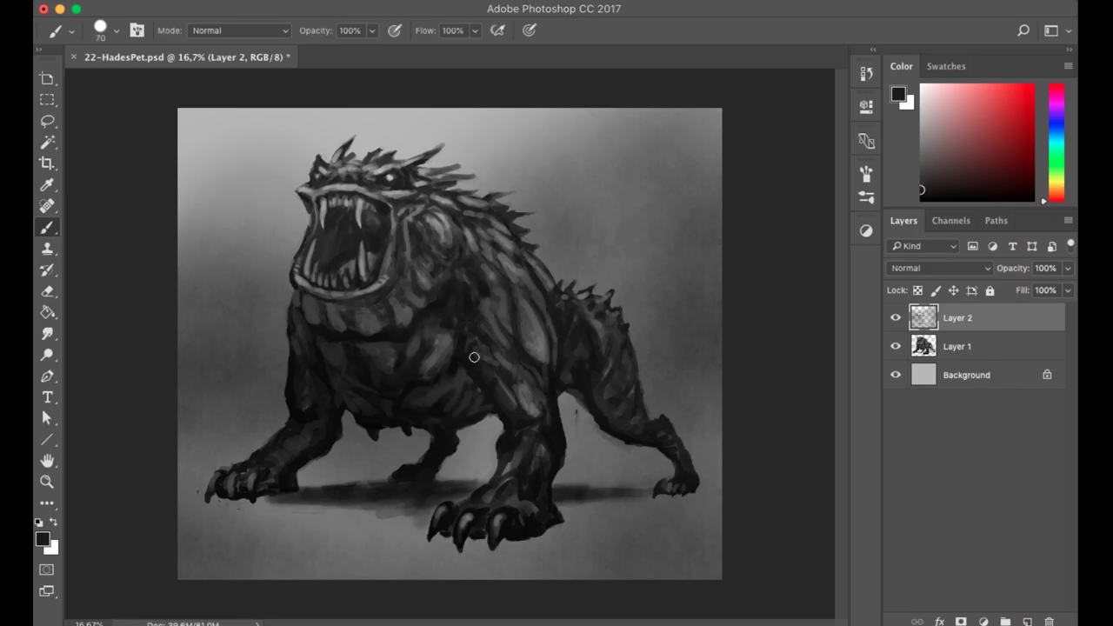
Model the muscles of the hind leg from thigh to ankle with light and dark strokes in sampled grays.
mouse_move(472, 356)
left_mouse_down()
mouse_move(601, 332)
mouse_move(611, 407)
mouse_move(677, 439)
left_mouse_up()
left_click(605, 344, "alt")
left_click(621, 373, "alt")
key("bracketright")
Add small dark spikes along the rear edge of the hind leg with a near-black tone.
left_click(584, 365, "alt")
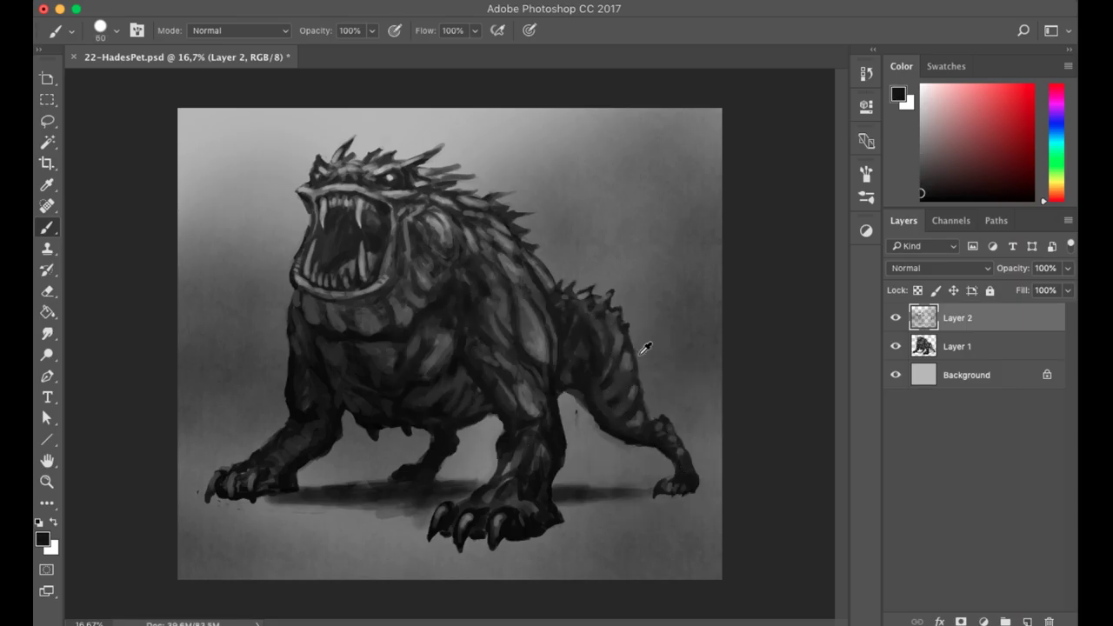
left_click_drag(641, 345, 642, 393)
key("bracketleft")
Sharpen the throat folds and the cheek beside the mouth with sampled dark grays, using a 30 to 35 px brush.
left_click(420, 317, "alt")
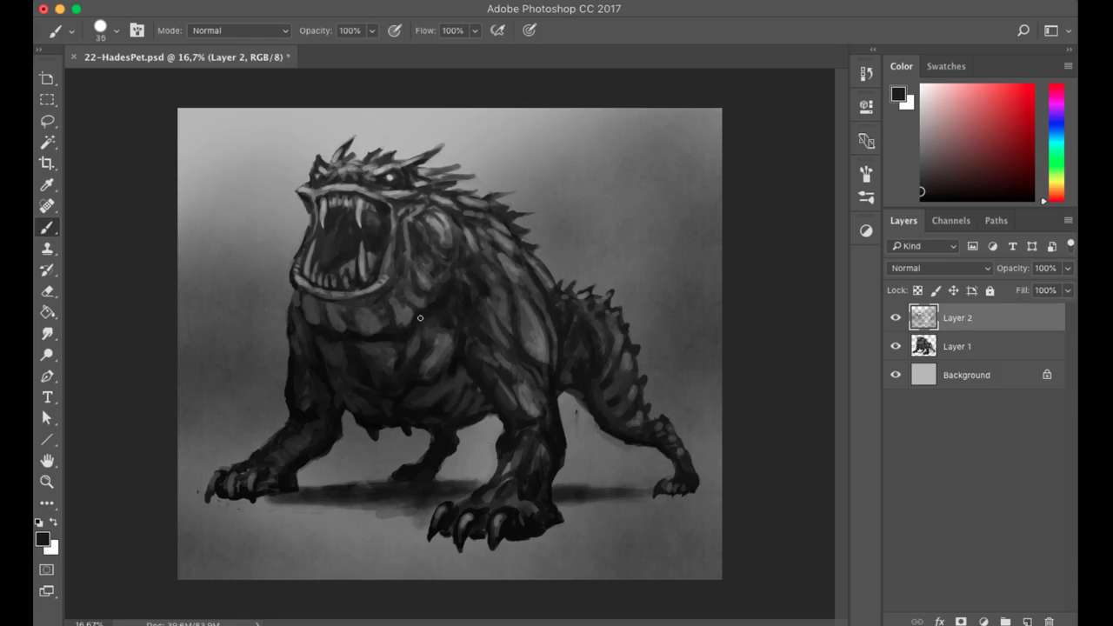
left_click(297, 308, "alt")
left_click(330, 309, "alt")
key("bracketright")
left_click(398, 244, "alt")
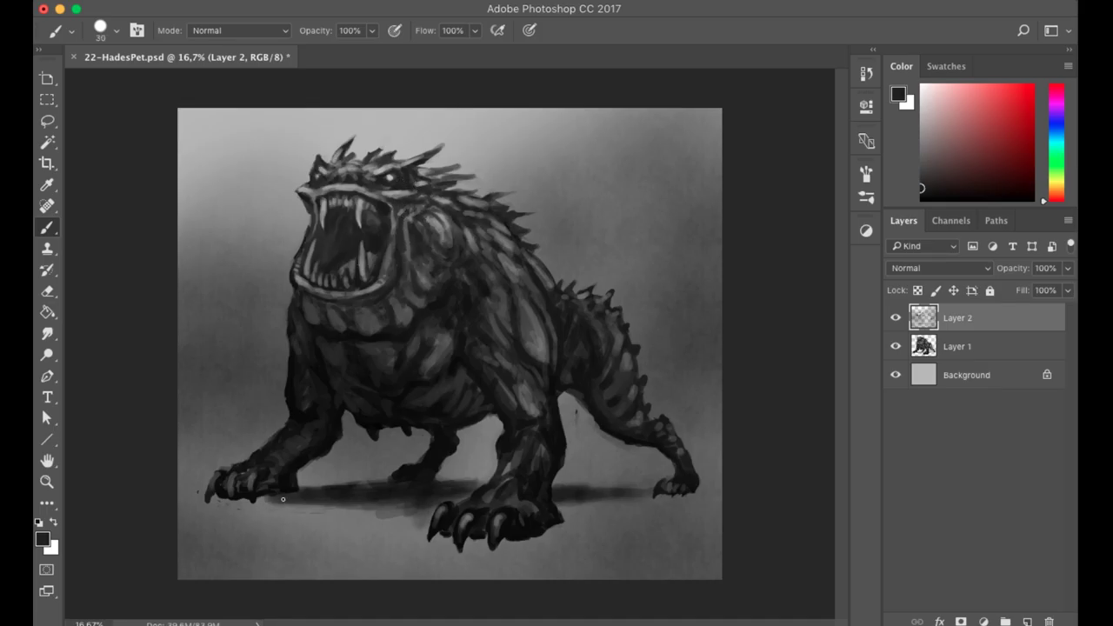
Switch to a soft round brush and smooth and extend the ground shadow beneath the creature at 80 px.
right_click(390, 515)
double_click(394, 515)
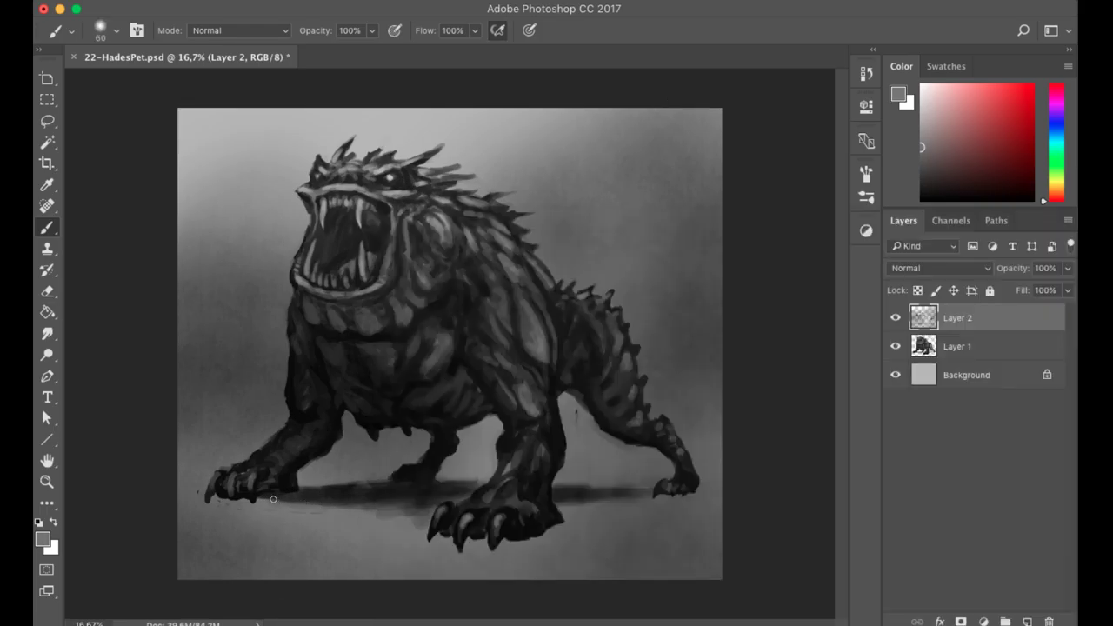
key("bracketright")
key("bracketright")
key("bracketright")
left_click(353, 506, "alt")
mouse_move(397, 515)
left_mouse_down()
mouse_move(353, 506)
mouse_move(474, 502)
left_mouse_up()
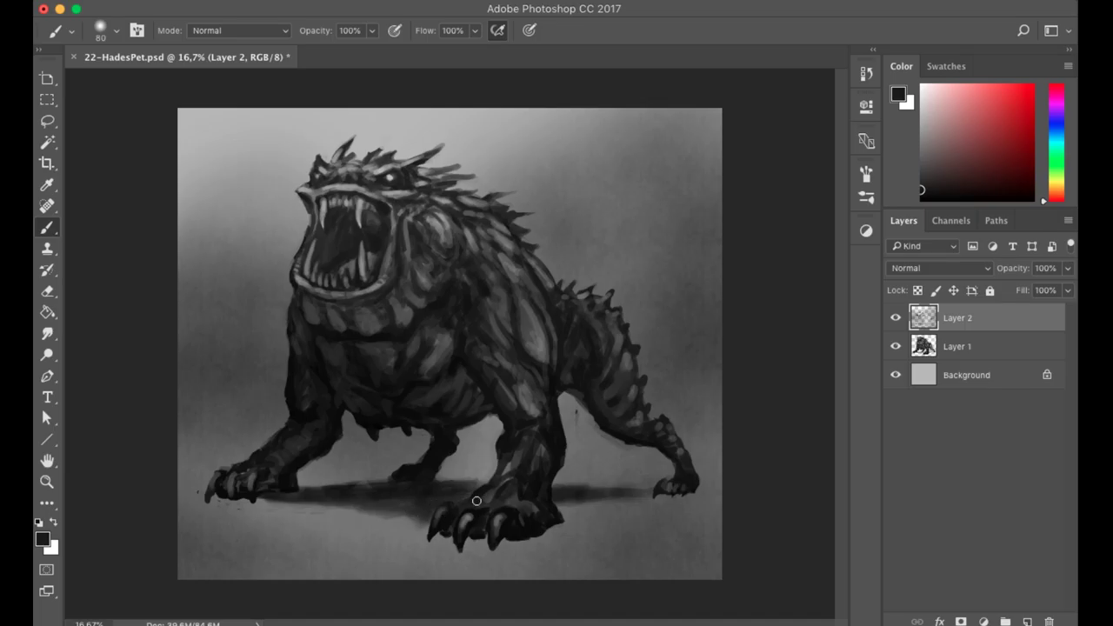
left_click(578, 462, "alt")
left_click_drag(560, 484, 613, 484)
Return to a hard brush at 30 px and darken the ankle of the near front leg.
left_click(537, 398, "alt")
right_click(379, 487)
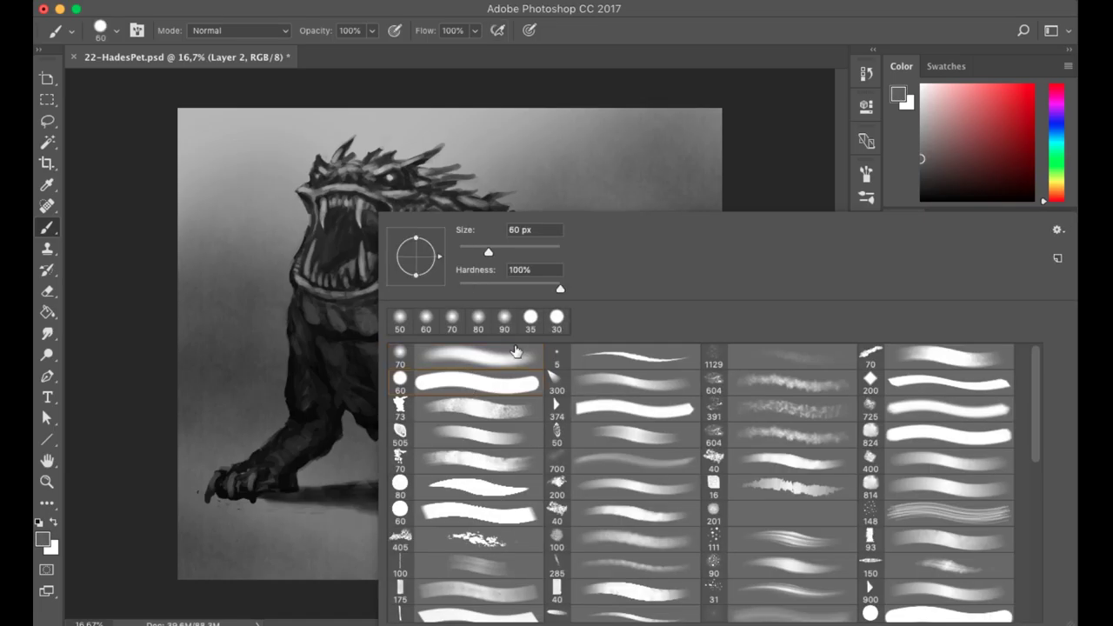
double_click(452, 315)
left_click(549, 474, "alt")
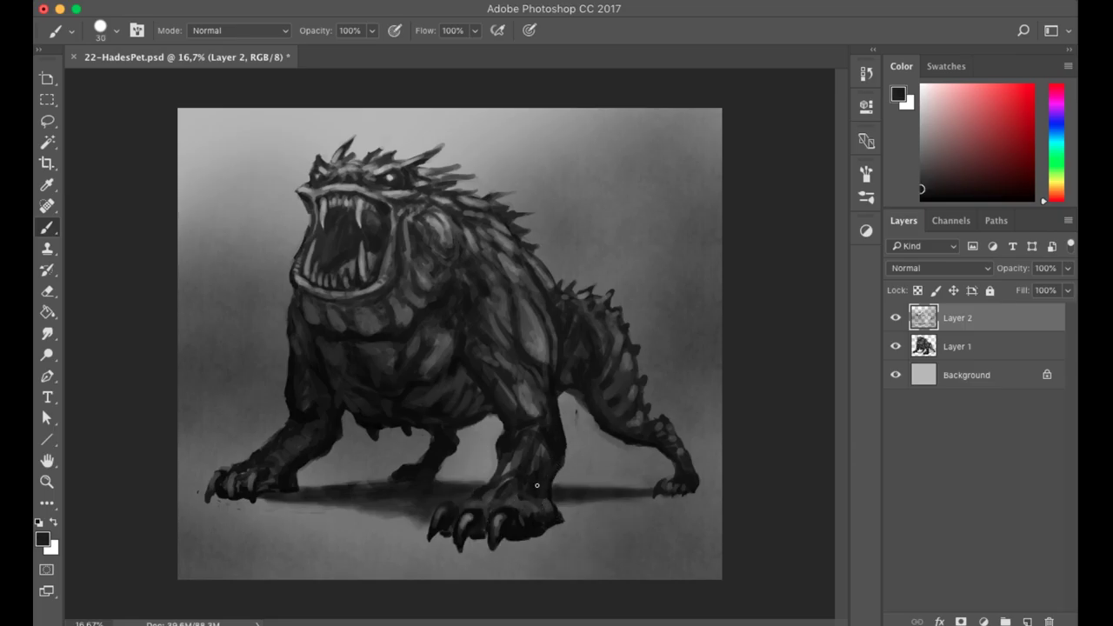
key("bracketleft")
key("bracketright")
Reshape the outer toe and rear edge of the near front paw with sampled grays at 30 px.
left_click(541, 531, "alt")
left_click(550, 522, "alt")
left_click_drag(529, 531, 512, 533)
left_click(539, 531, "alt")
left_click(563, 520, "alt")
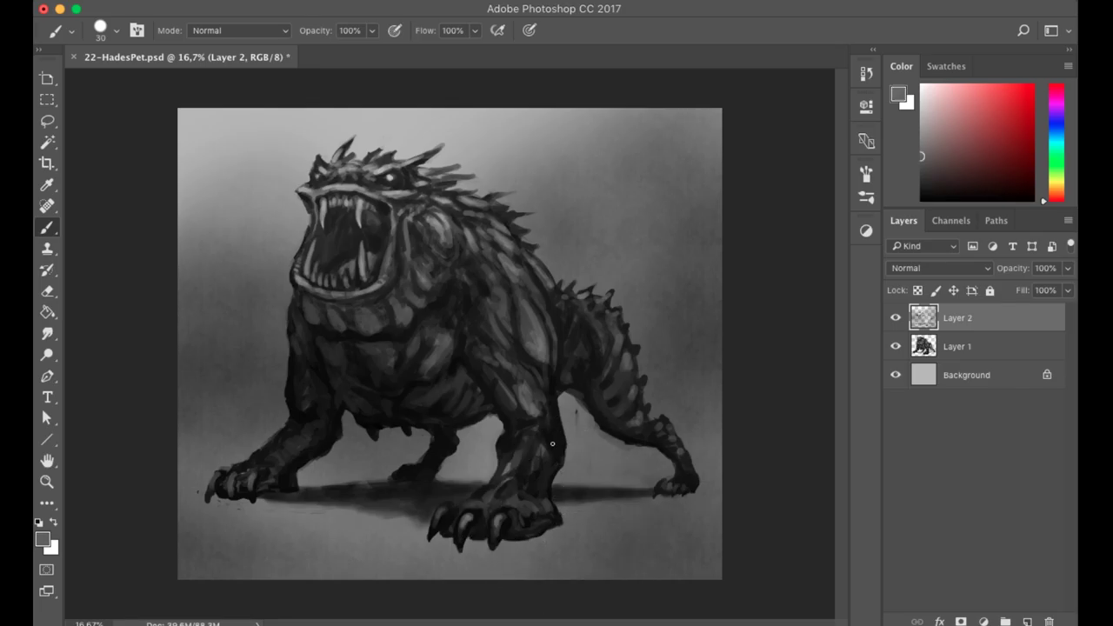
Model the top of the near front paw and its knuckles above the claws with sampled grays.
left_click(532, 463, "alt")
mouse_move(529, 498)
left_mouse_down()
mouse_move(504, 513)
mouse_move(459, 506)
left_mouse_up()
left_click(504, 512, "alt")
key("bracketleft")
left_click(454, 504, "alt")
left_click(461, 493, "alt")
key("bracketright")
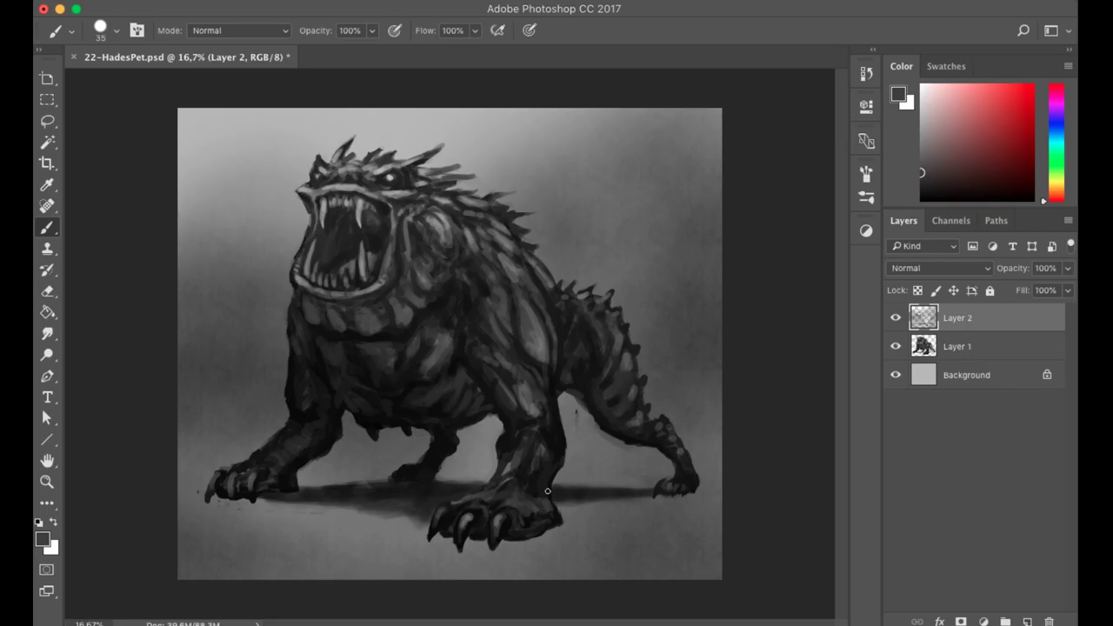
Shade the wrist and lower foreleg of the near front leg with sampled grays, enlarging the brush to 60 px.
left_click(546, 477, "alt")
mouse_move(522, 470)
left_mouse_down()
mouse_move(509, 445)
mouse_move(522, 486)
left_mouse_up()
left_click(507, 487, "alt")
left_click(514, 463, "alt")
key("bracketright")
key("bracketright")
key("bracketright")
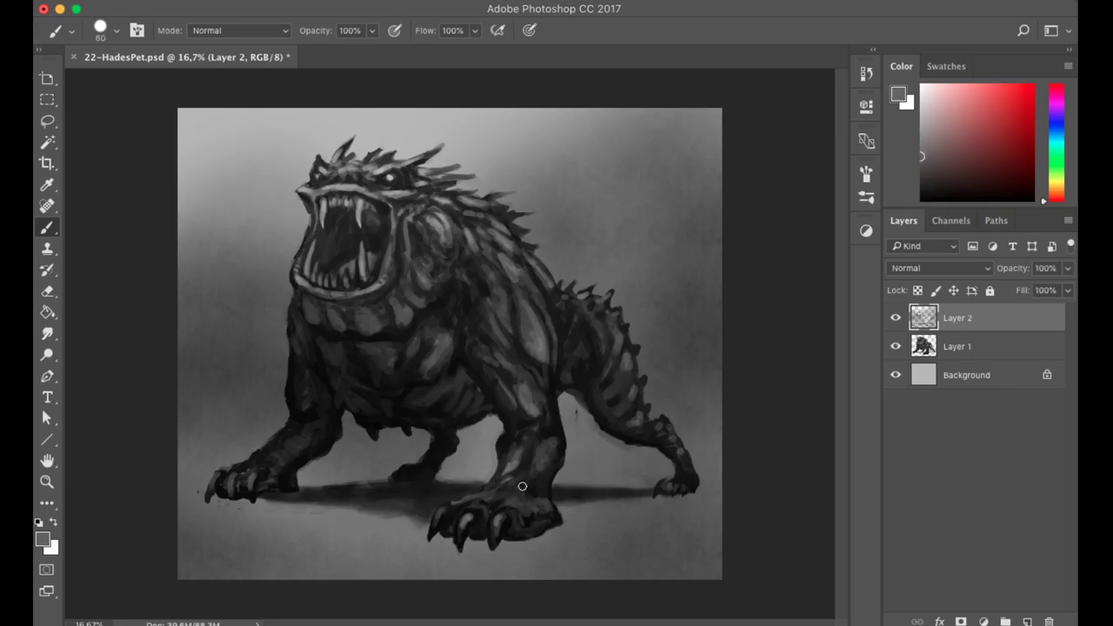
Simplify and darken the forearm and elbow of the near front leg with broad strokes, enlarging the brush to about 80 px.
left_click(550, 444, "alt")
left_click(506, 432, "alt")
mouse_move(522, 435)
left_mouse_down()
mouse_move(522, 400)
mouse_move(500, 396)
left_mouse_up()
left_click(495, 385, "alt")
key("bracketright")
key("bracketright")
key("bracketleft")
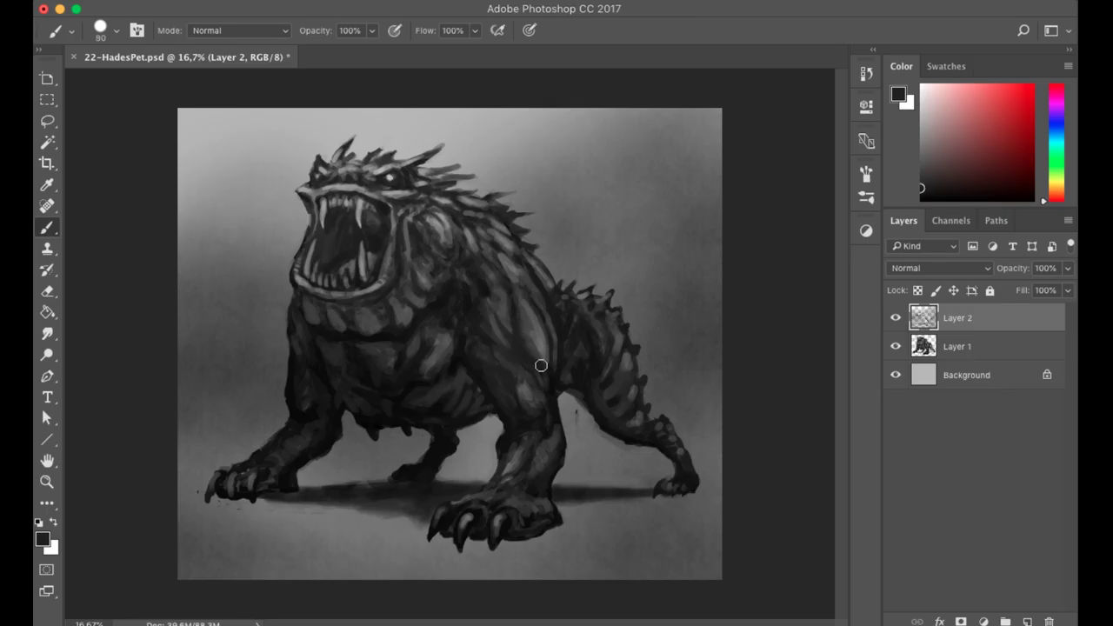
Blend the upper arm and shoulder muscles with mid gray strokes up toward the neck.
left_click(541, 361, "alt")
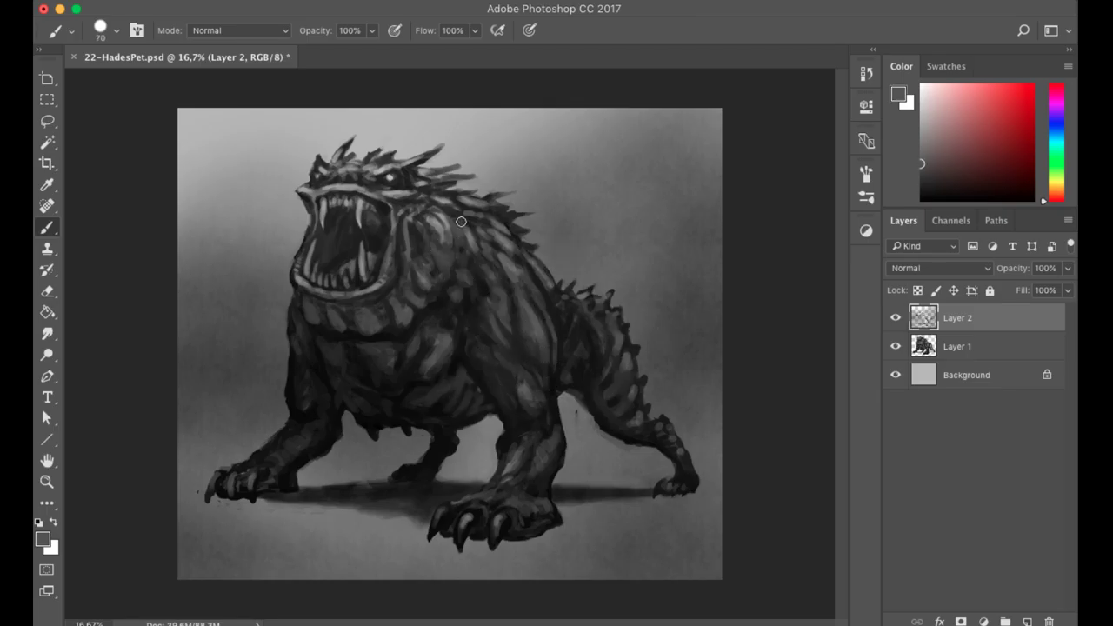
key("bracketright")
left_click(517, 265, "alt")
left_click_drag(516, 265, 450, 238)
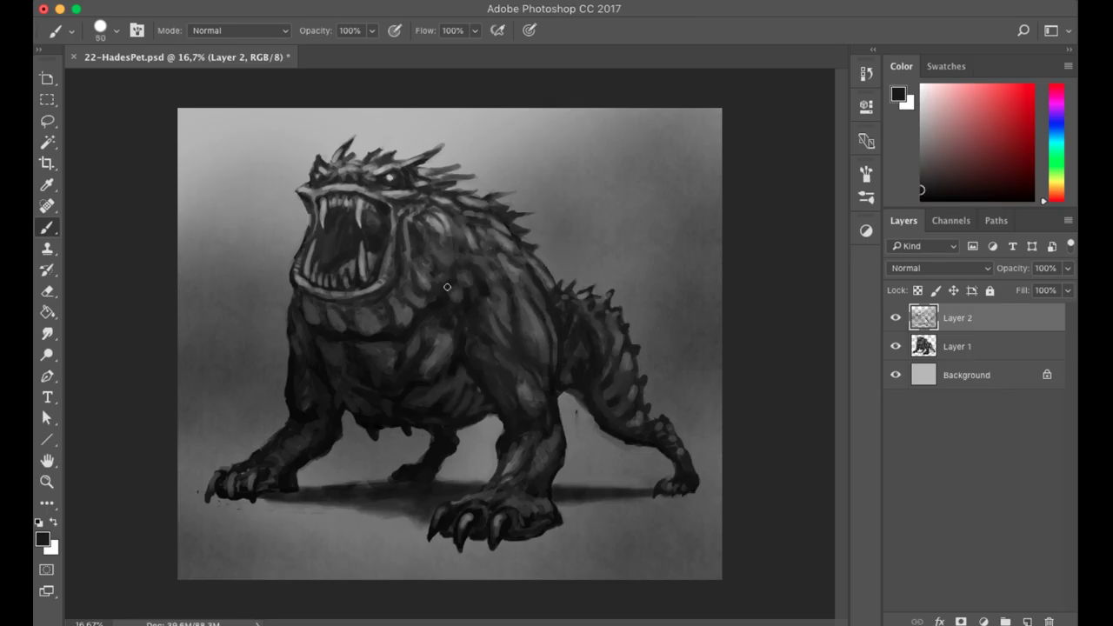
Deepen the shading between neck, shoulder and chest with sampled dark tones and touch up the highlight behind the jaw.
key("bracketleft")
left_click(440, 304, "alt")
left_click(464, 261, "alt")
left_click(474, 283, "alt")
left_click(505, 309, "alt")
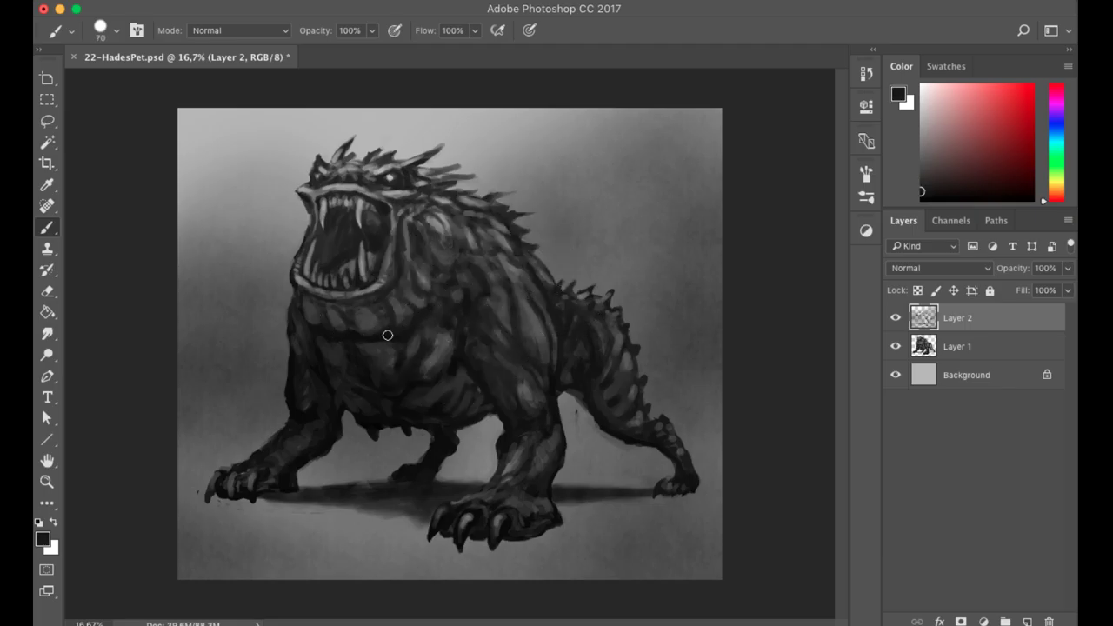
left_click(413, 199, "alt")
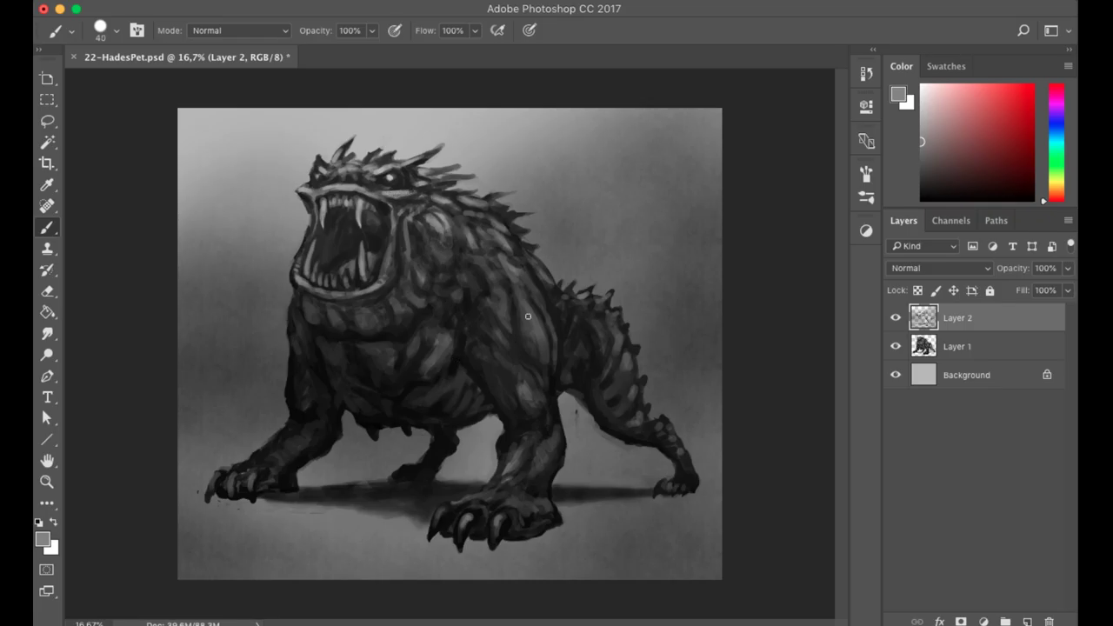